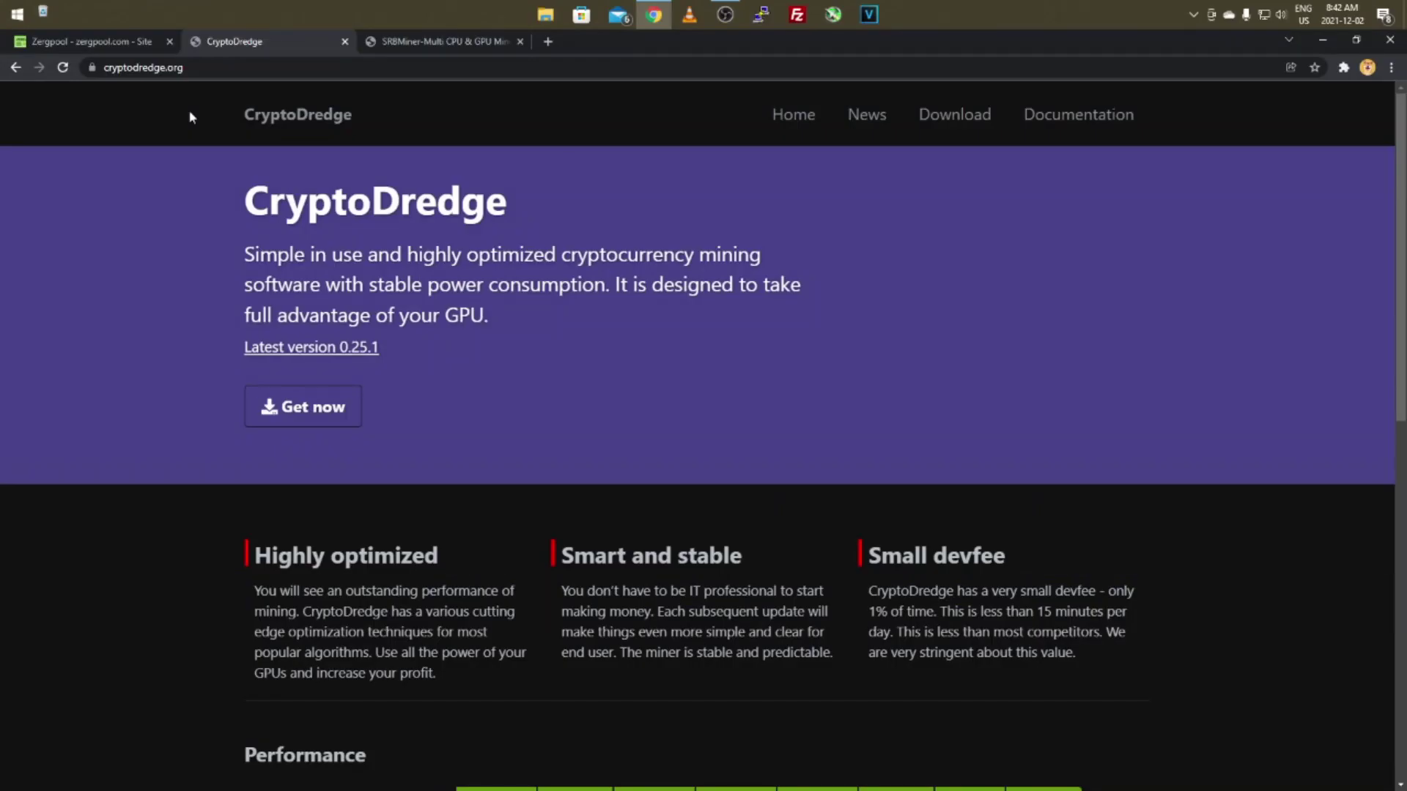
Download the Windows version of CryptoDredge for CUDA 10.2 from the latest version's download page
left_click(304, 350)
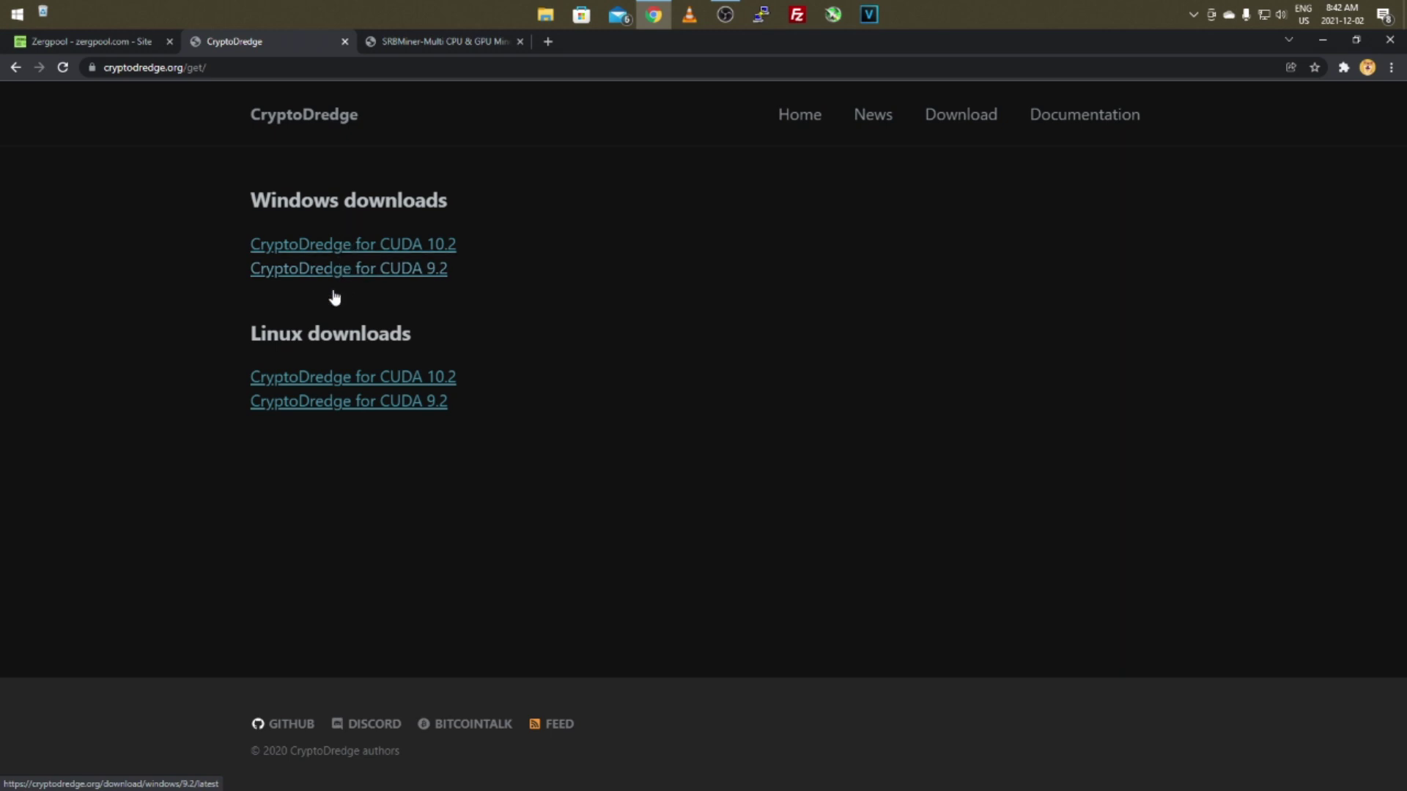
left_click_drag(248, 199, 313, 199)
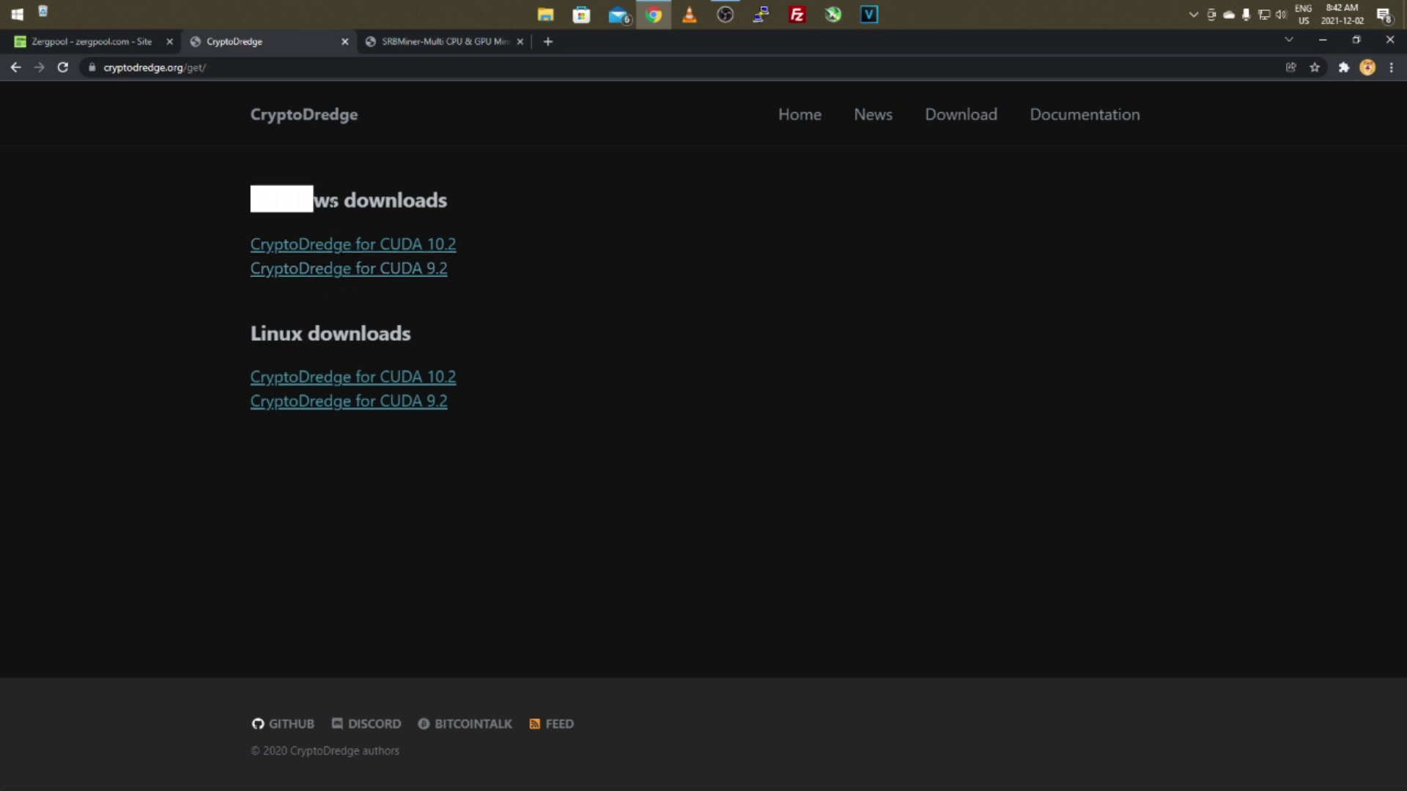
left_click(208, 276)
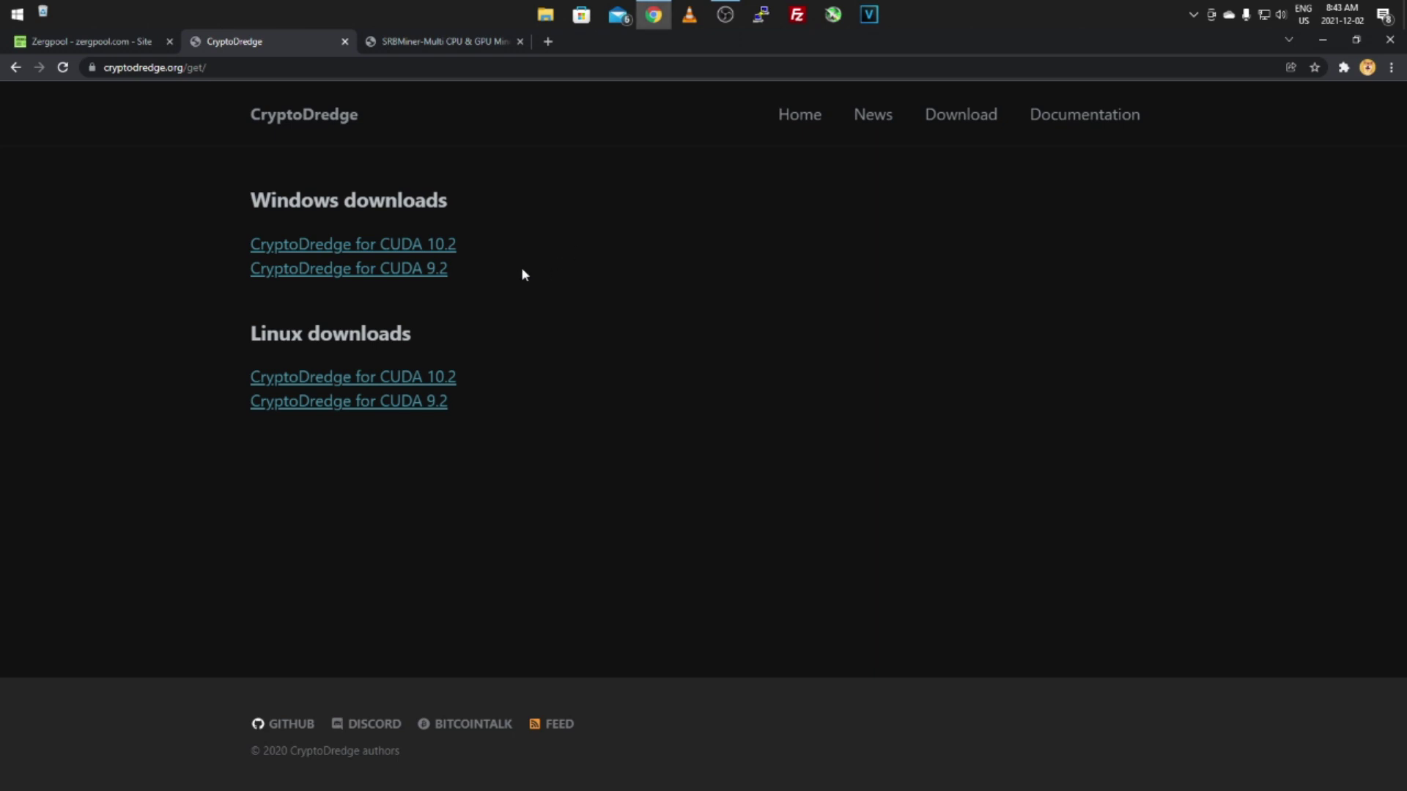
left_click(414, 249)
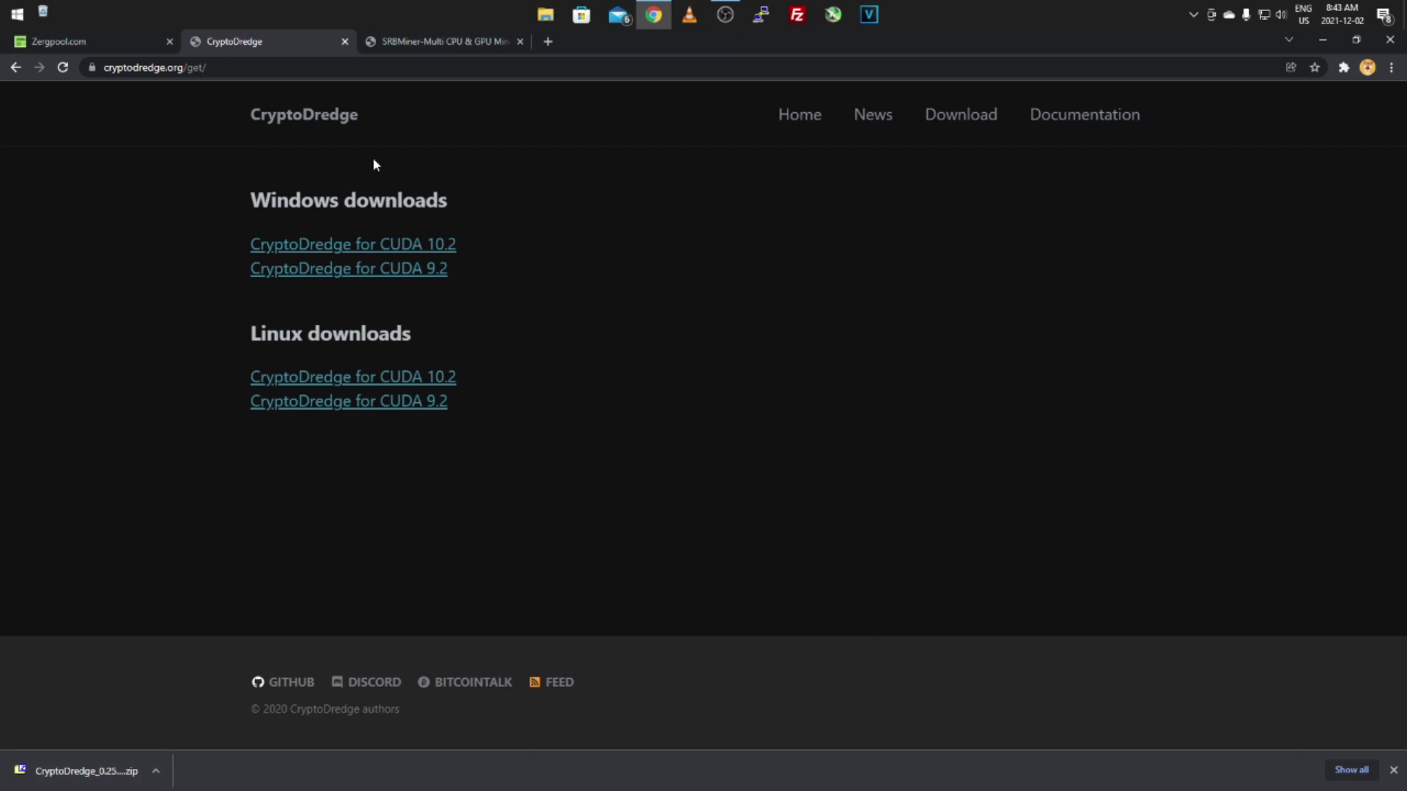
Extract the CryptoDredge_0.25.1_win_x64_cuda_10.2 archive in Downloads into a folder of the same name with 7-Zip
left_click(545, 15)
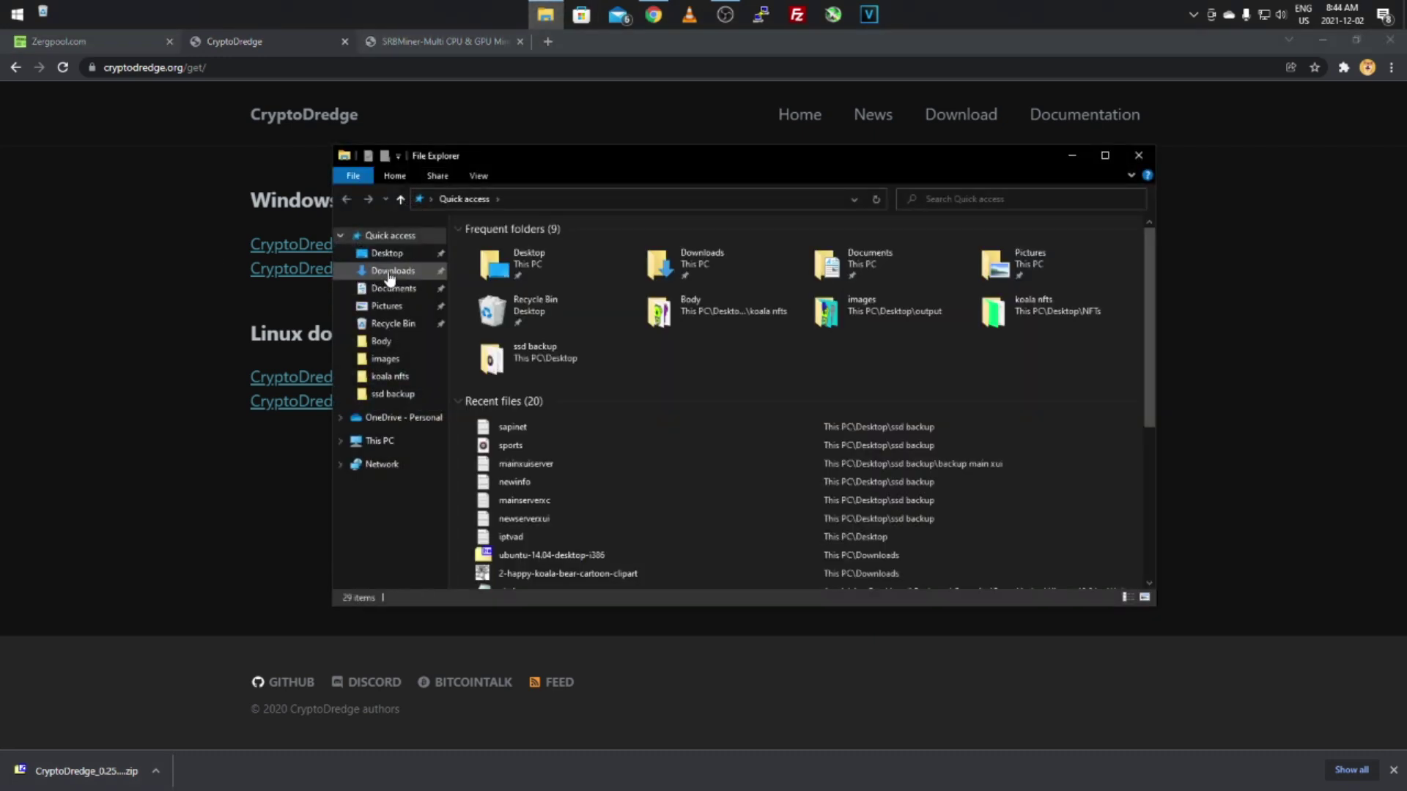
left_click(383, 272)
left_click(498, 268)
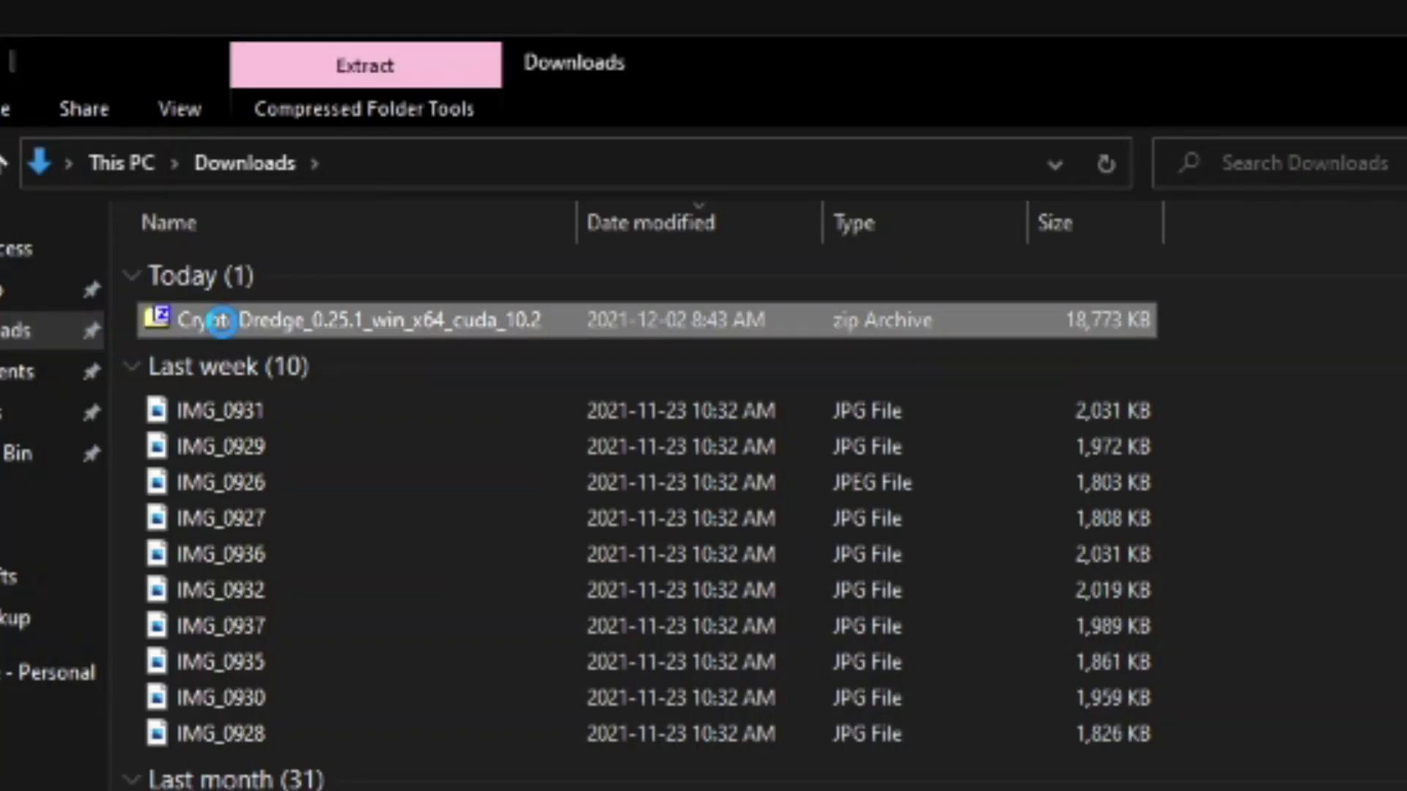
right_click(222, 322)
mouse_move(421, 429)
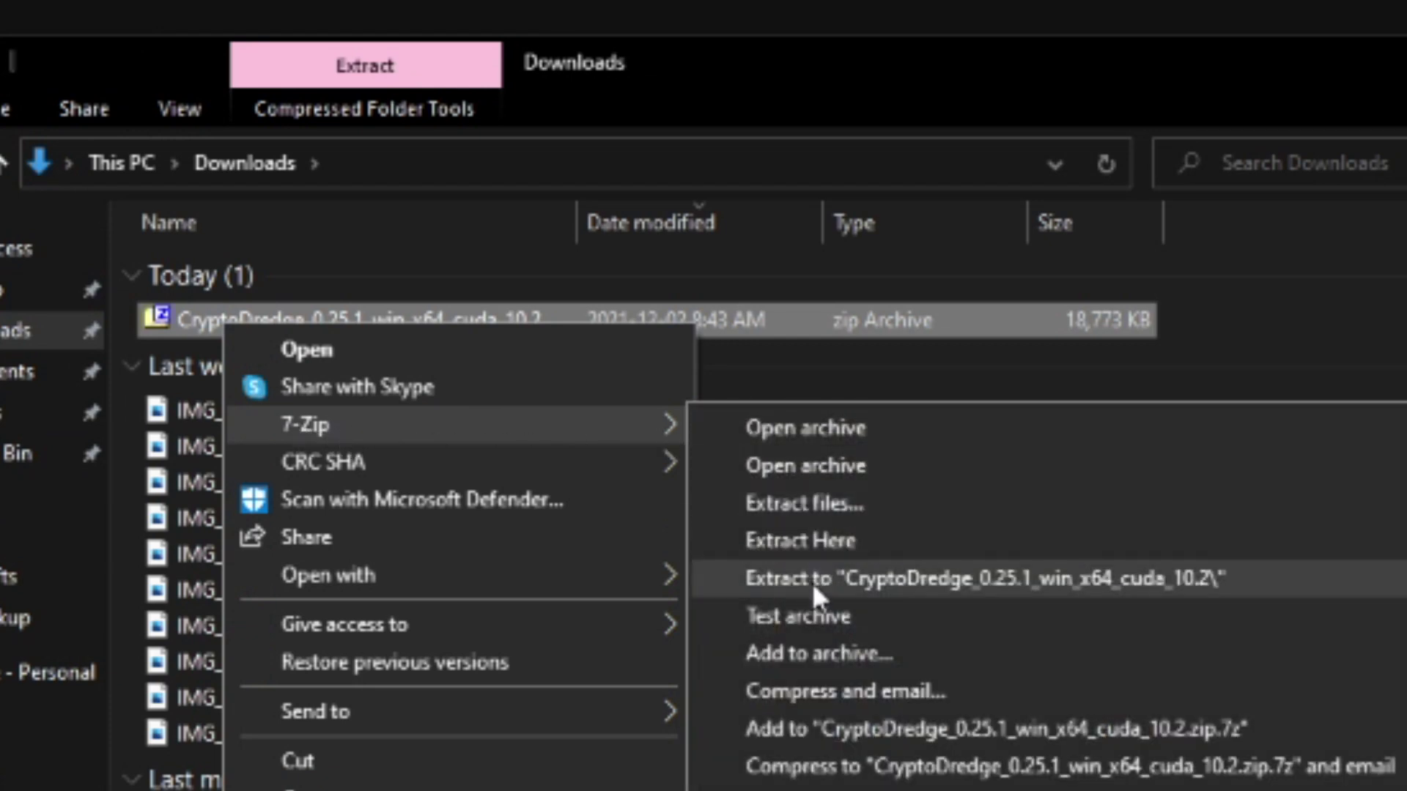
left_click(883, 579)
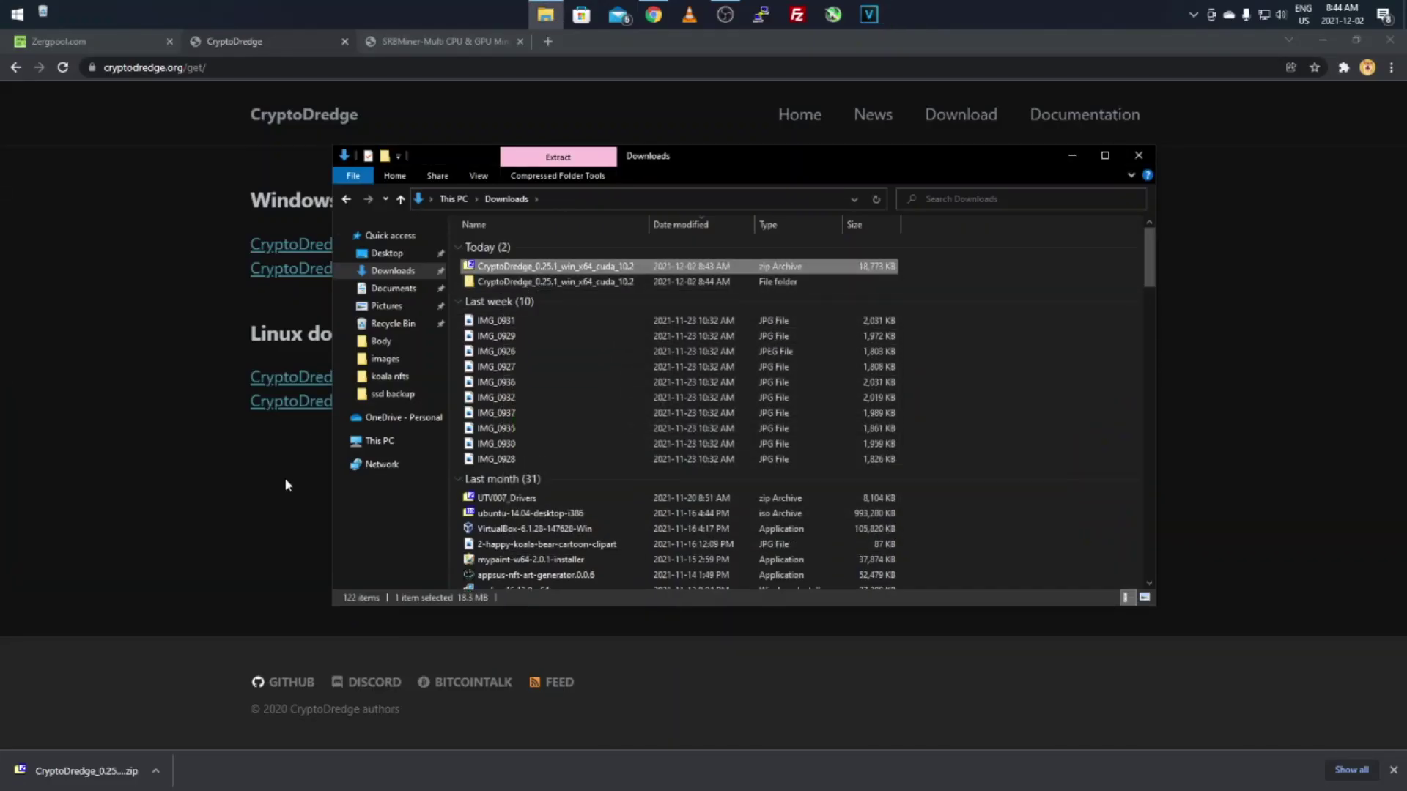
Open the Microsoft Defender exclusions list from the Windows Security virus and threat protection settings
left_click(16, 14)
left_click(16, 445)
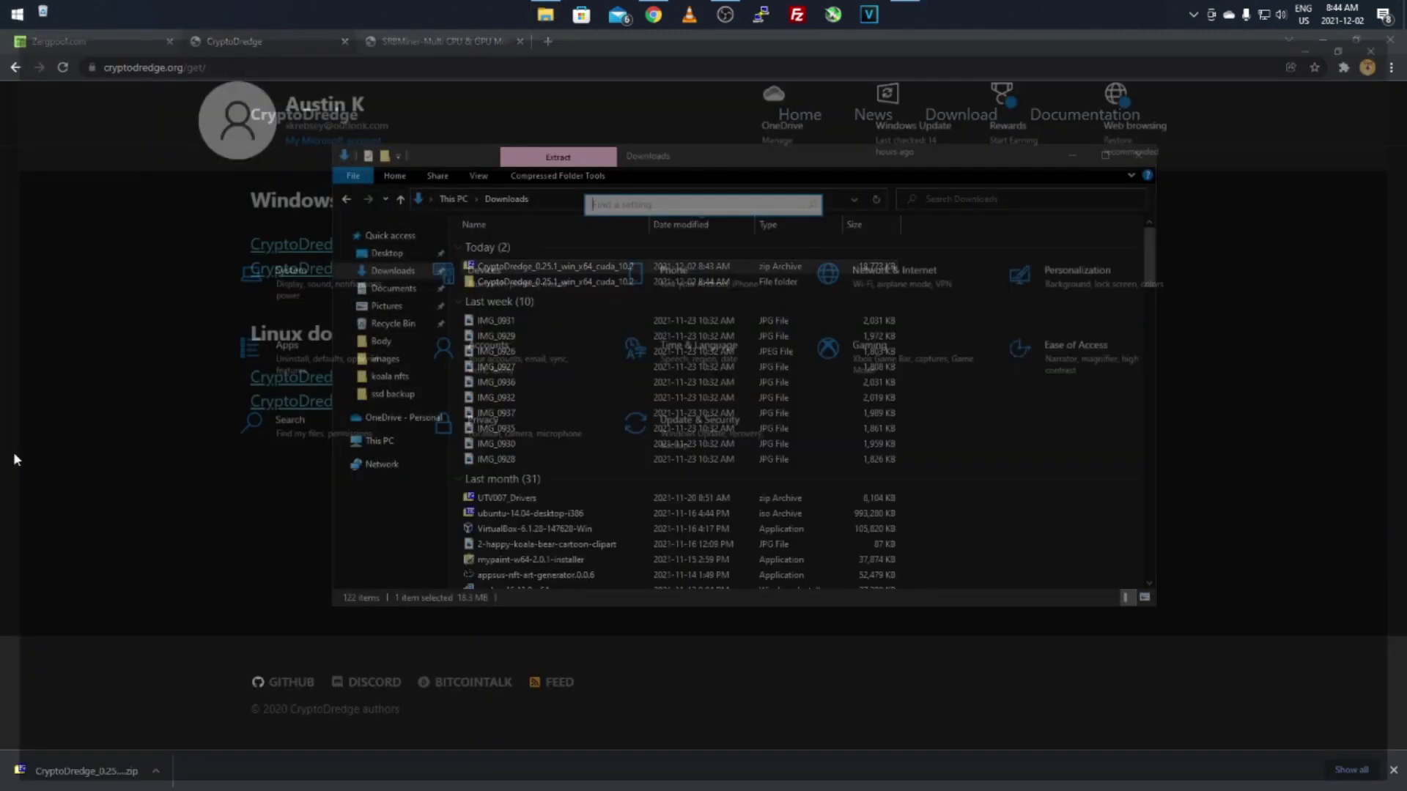
left_click(675, 439)
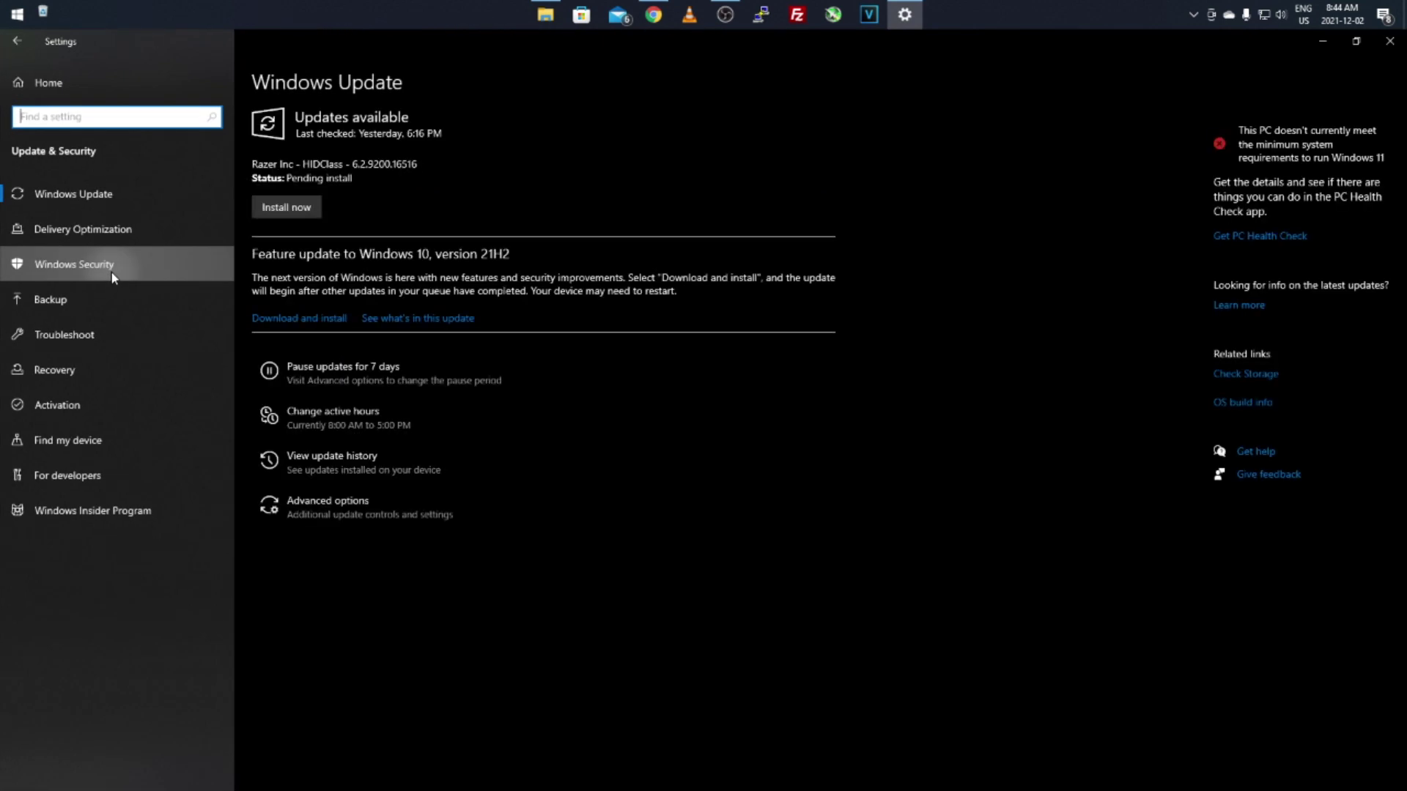
left_click(113, 272)
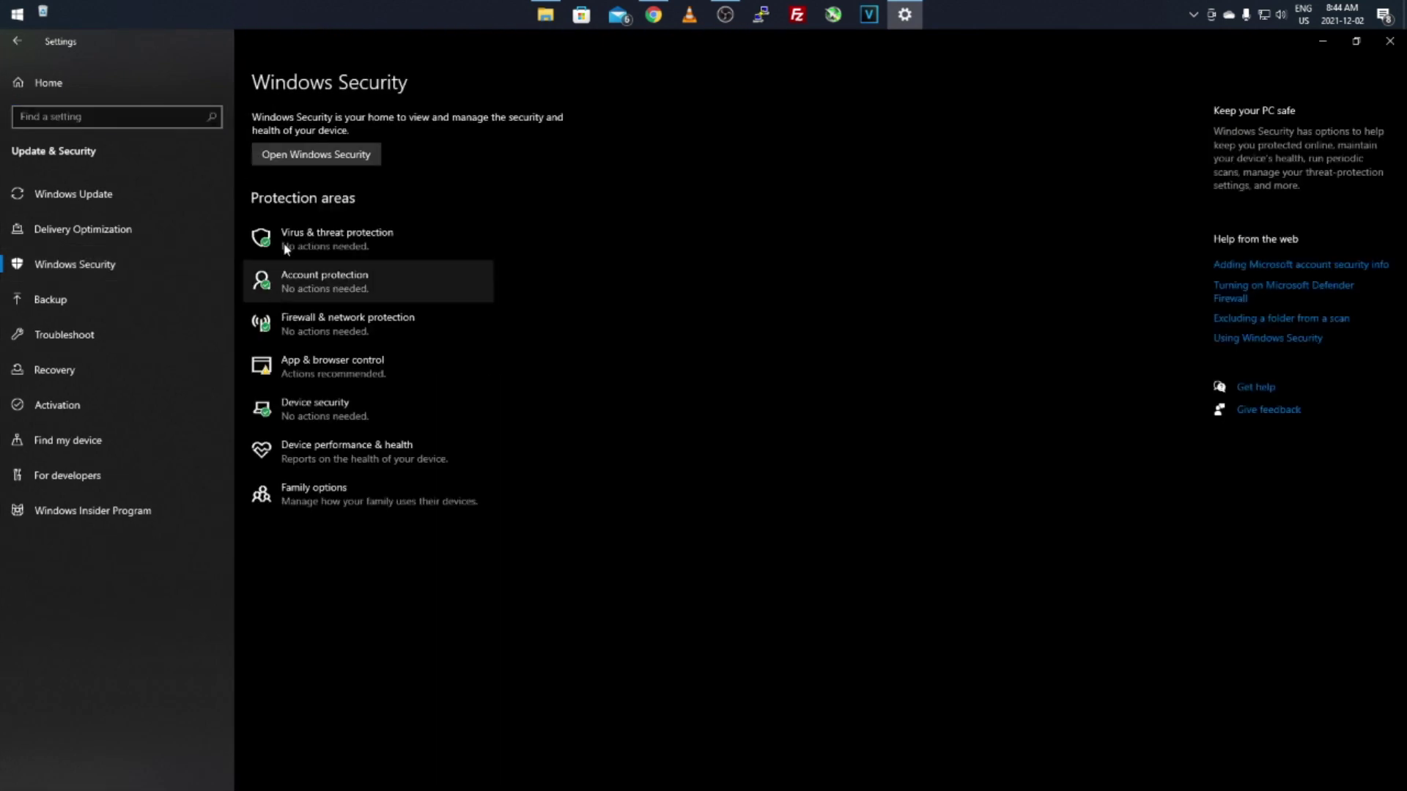
left_click(292, 249)
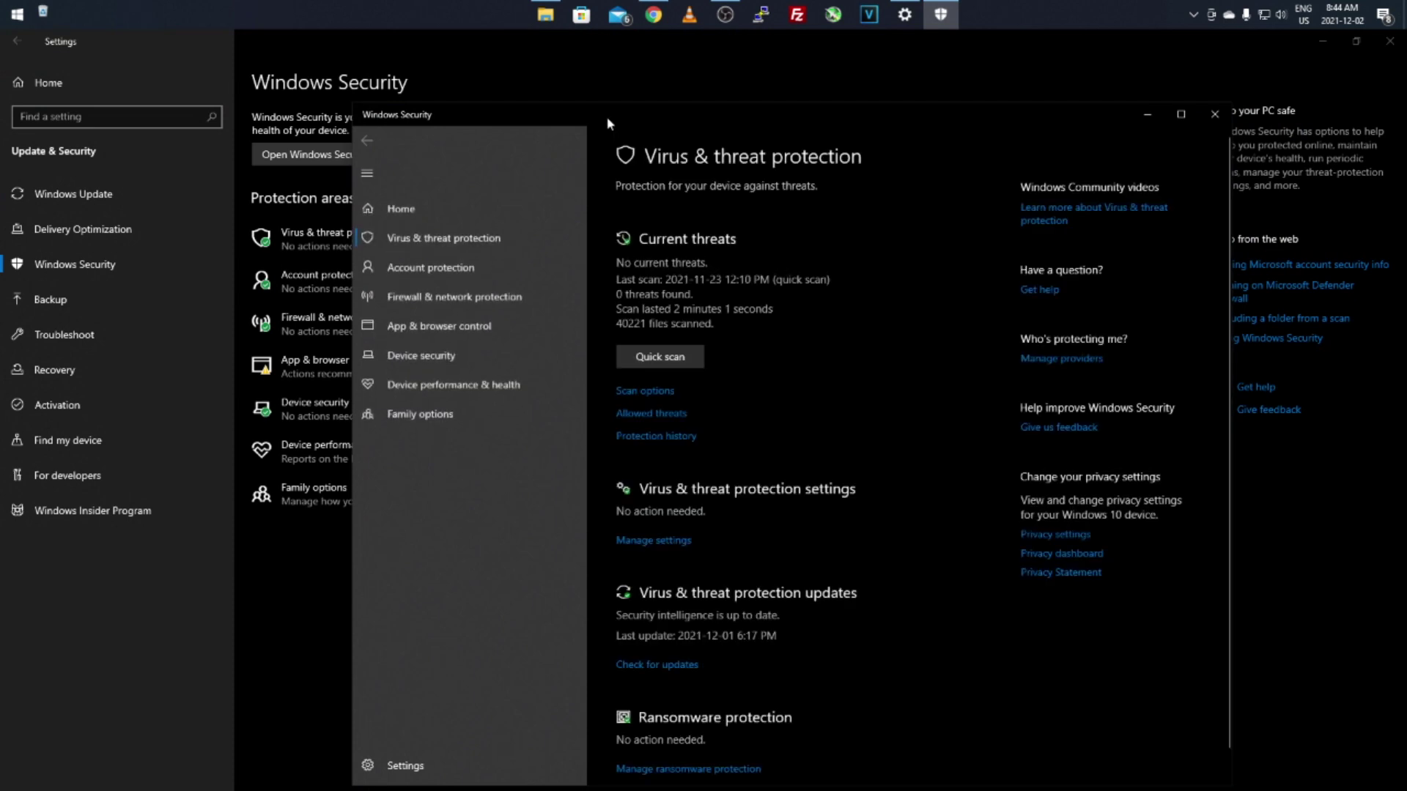
left_click_drag(607, 123, 559, 51)
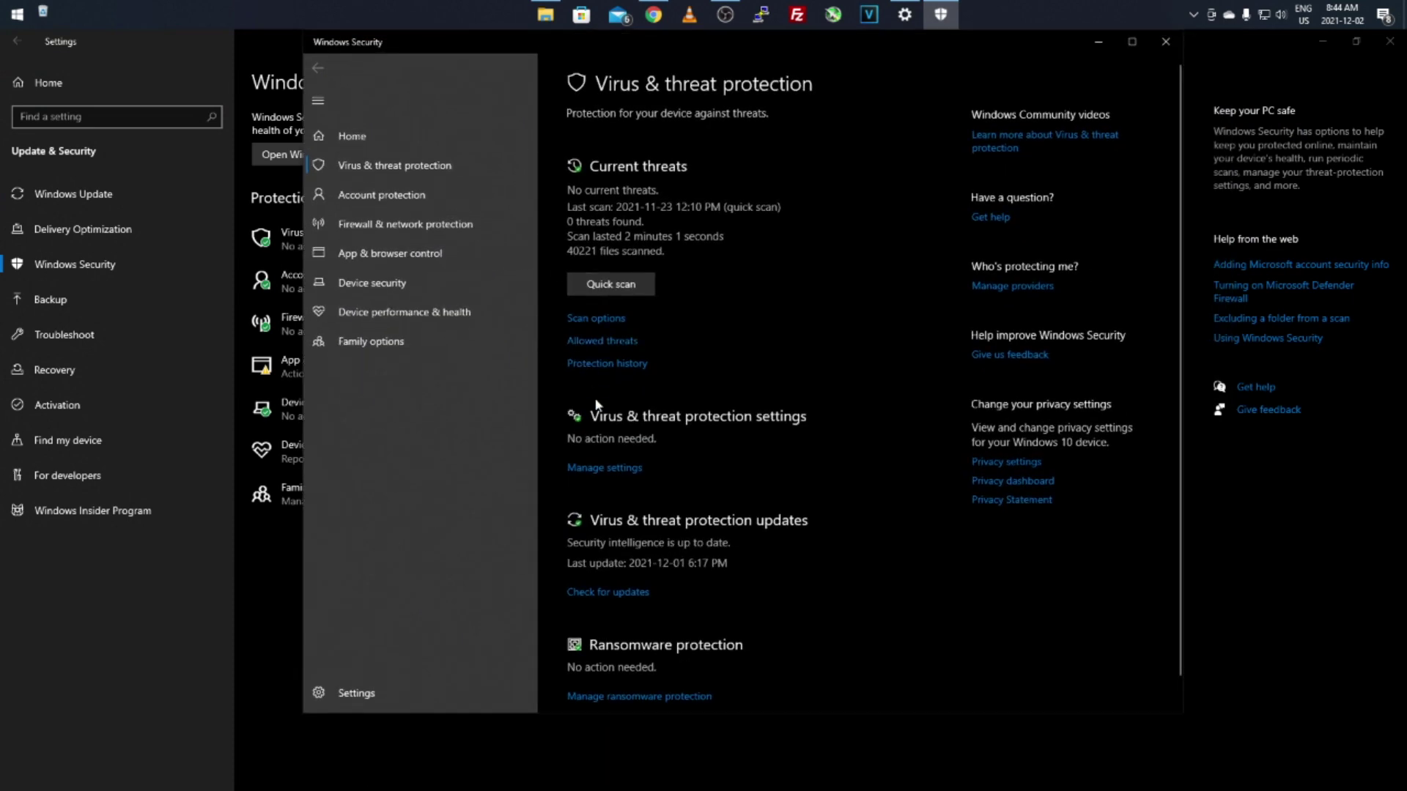
left_click(599, 471)
scroll(602, 454, "down", 5)
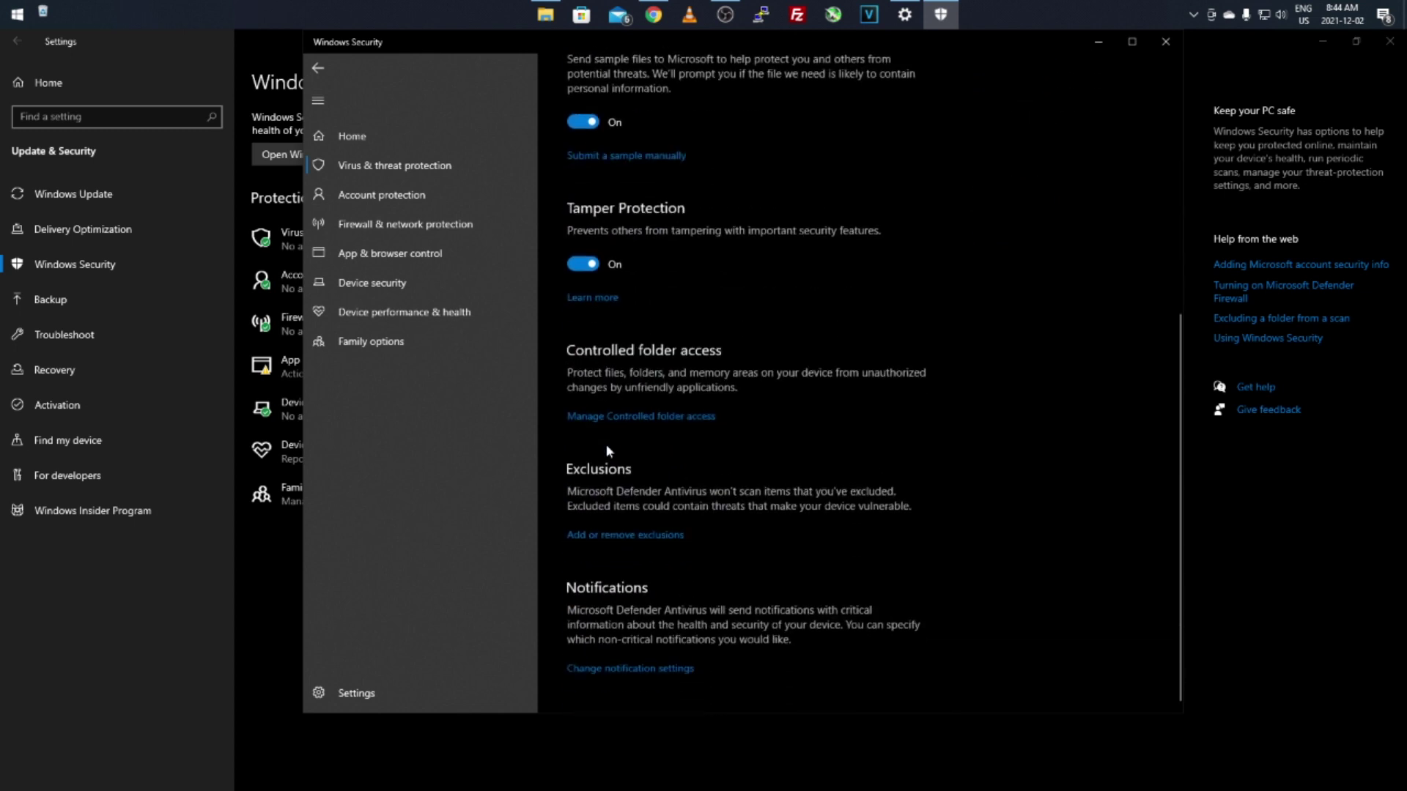
left_click(609, 535)
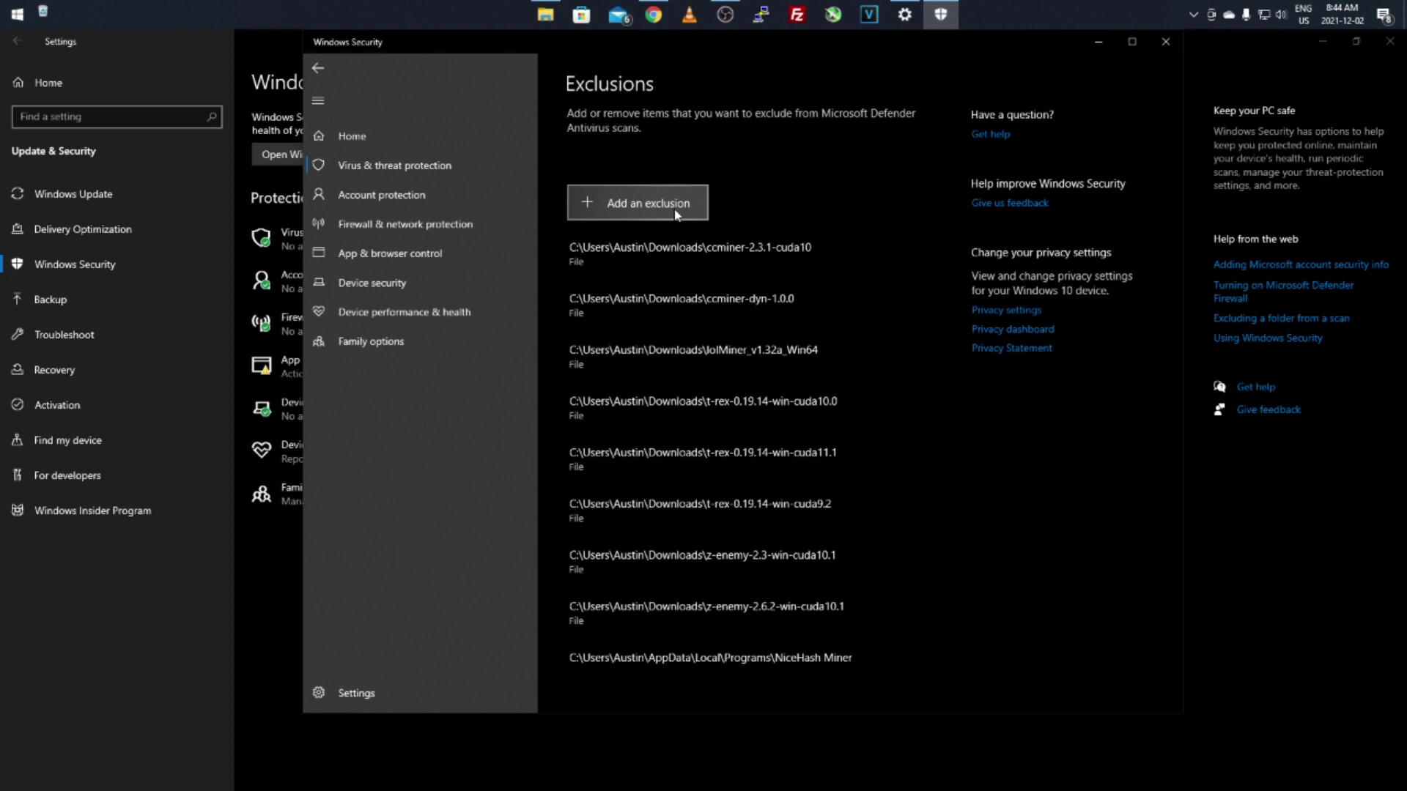
Add the CryptoDredge_0.25.1_win_x64_cuda_10.2 folder in Downloads as a folder exclusion
left_click(619, 212)
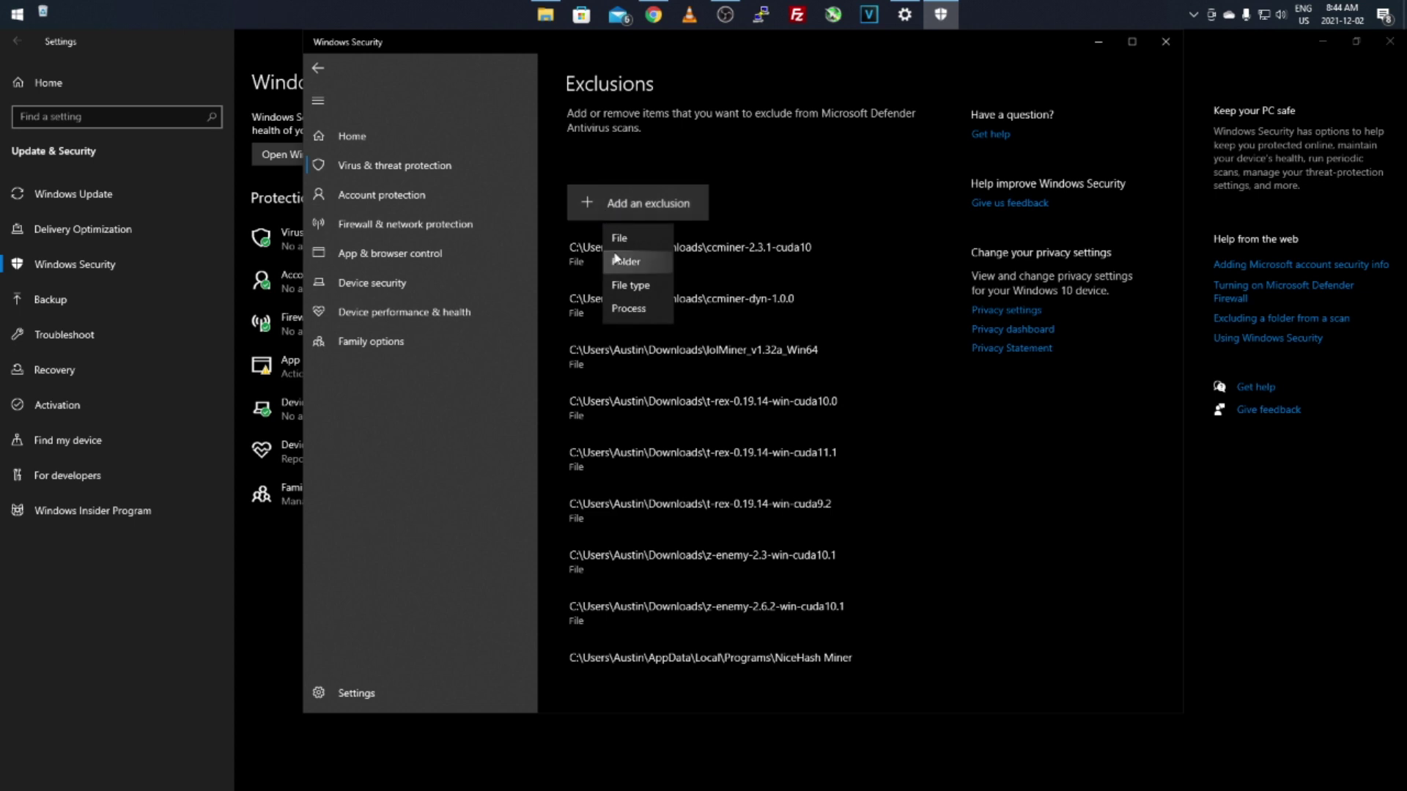
left_click(615, 261)
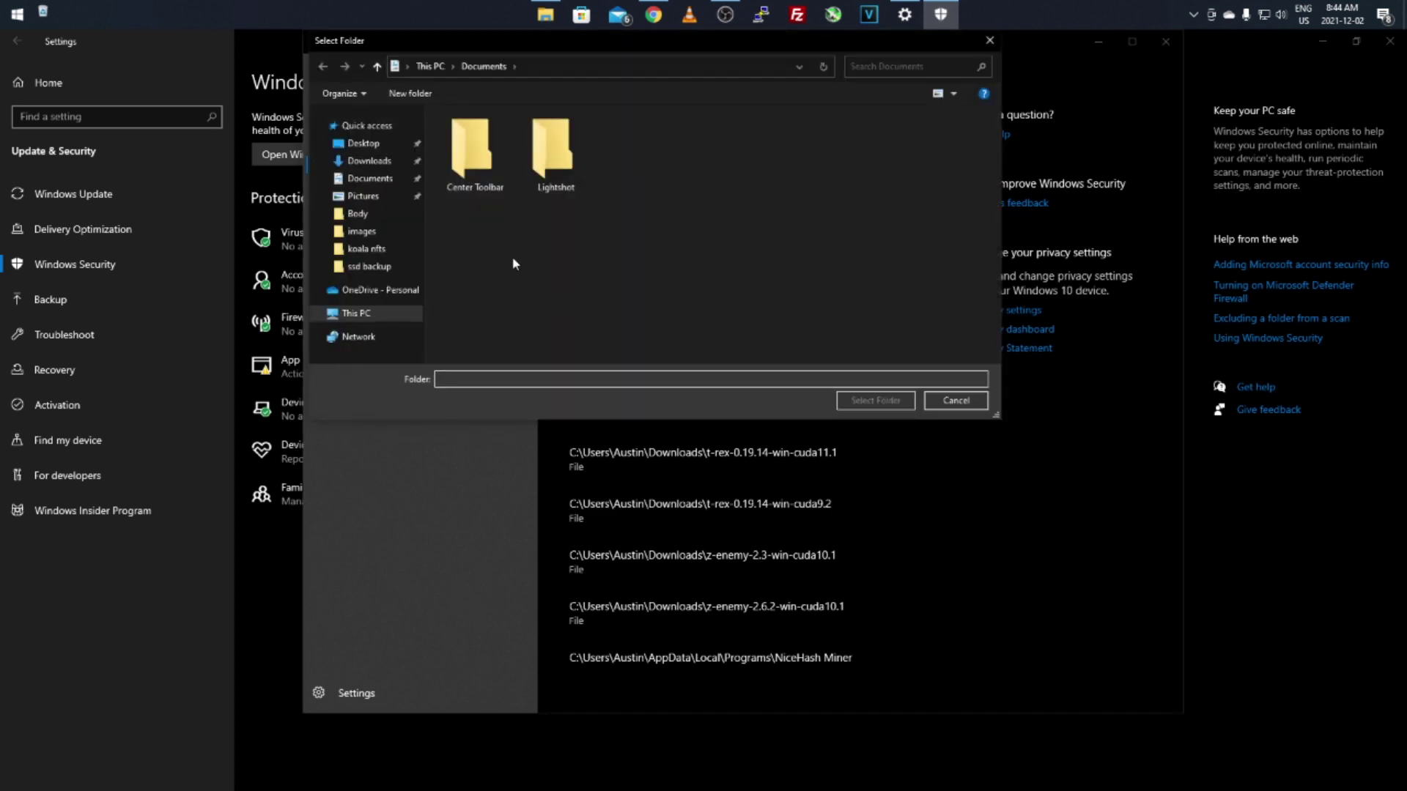
left_click(371, 164)
left_click(463, 180)
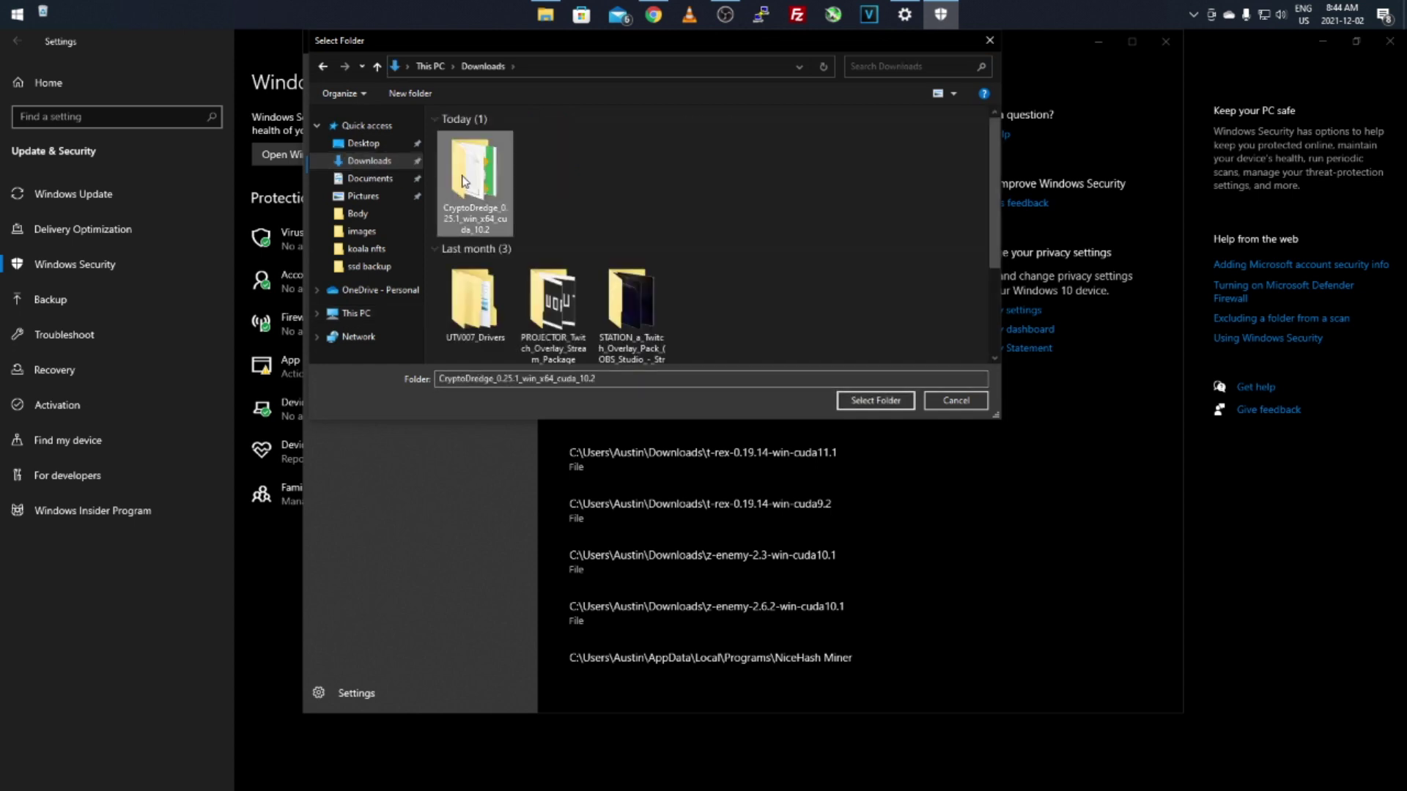
left_click(852, 402)
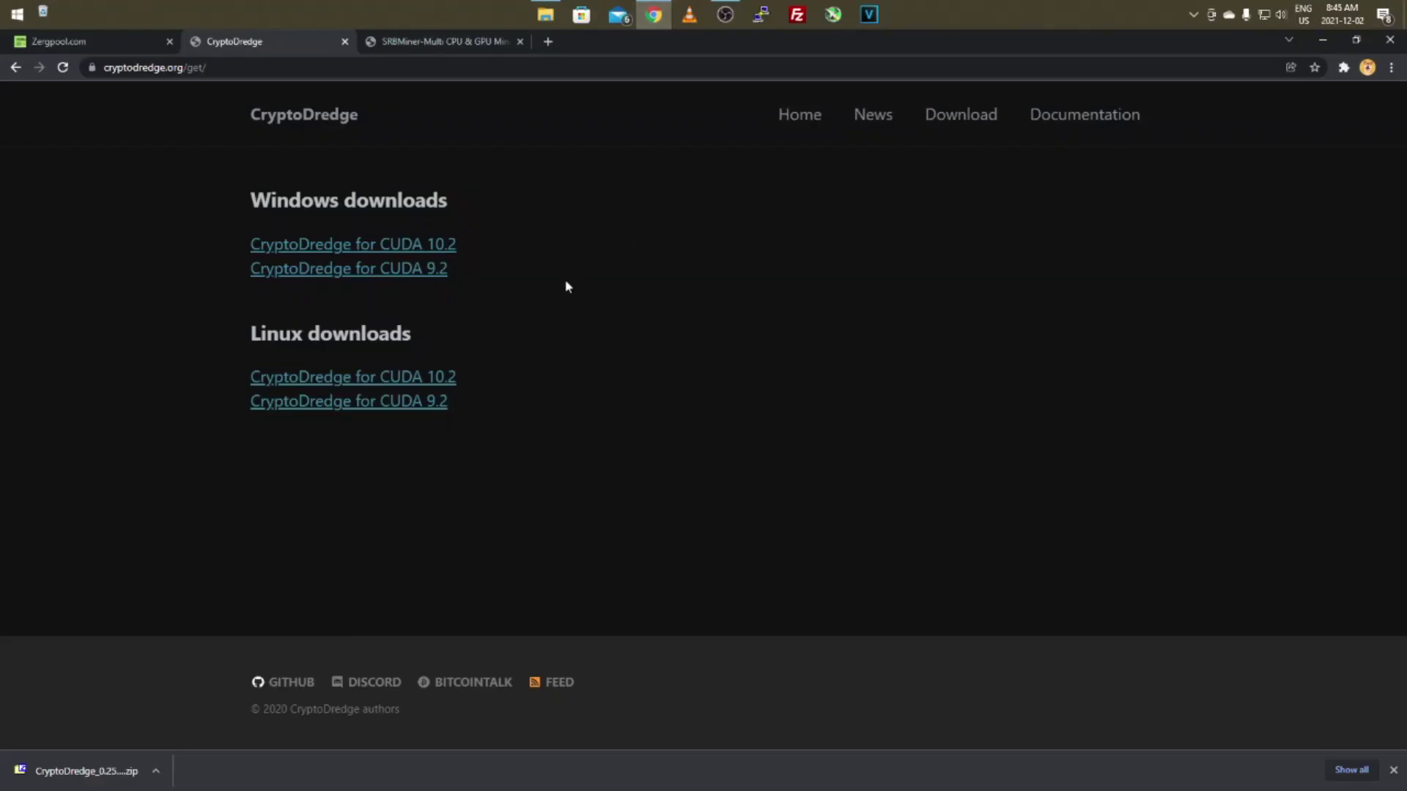
Open the extracted CryptoDredge folder and examine the algorithm names under the README's command-line arguments
left_click(544, 18)
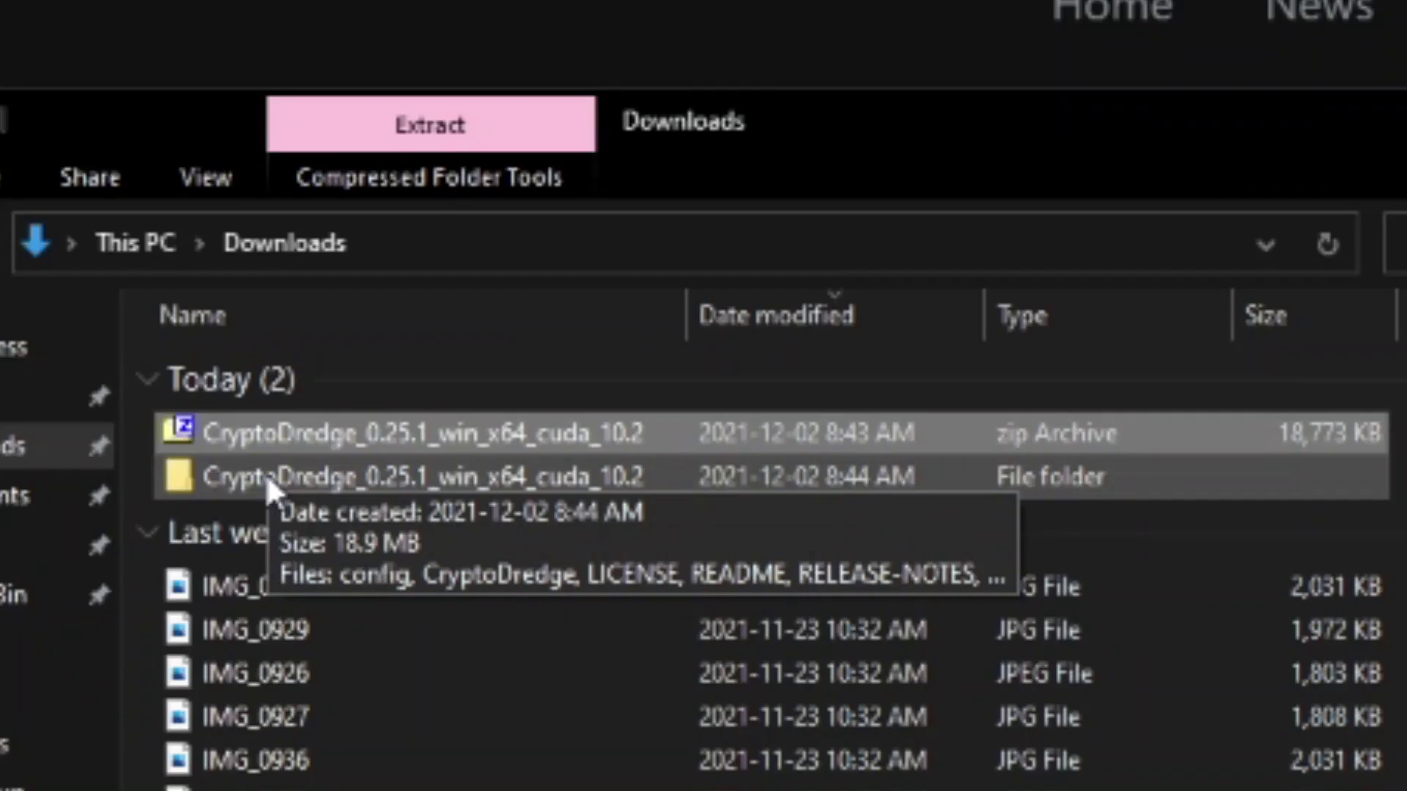
double_click(503, 284)
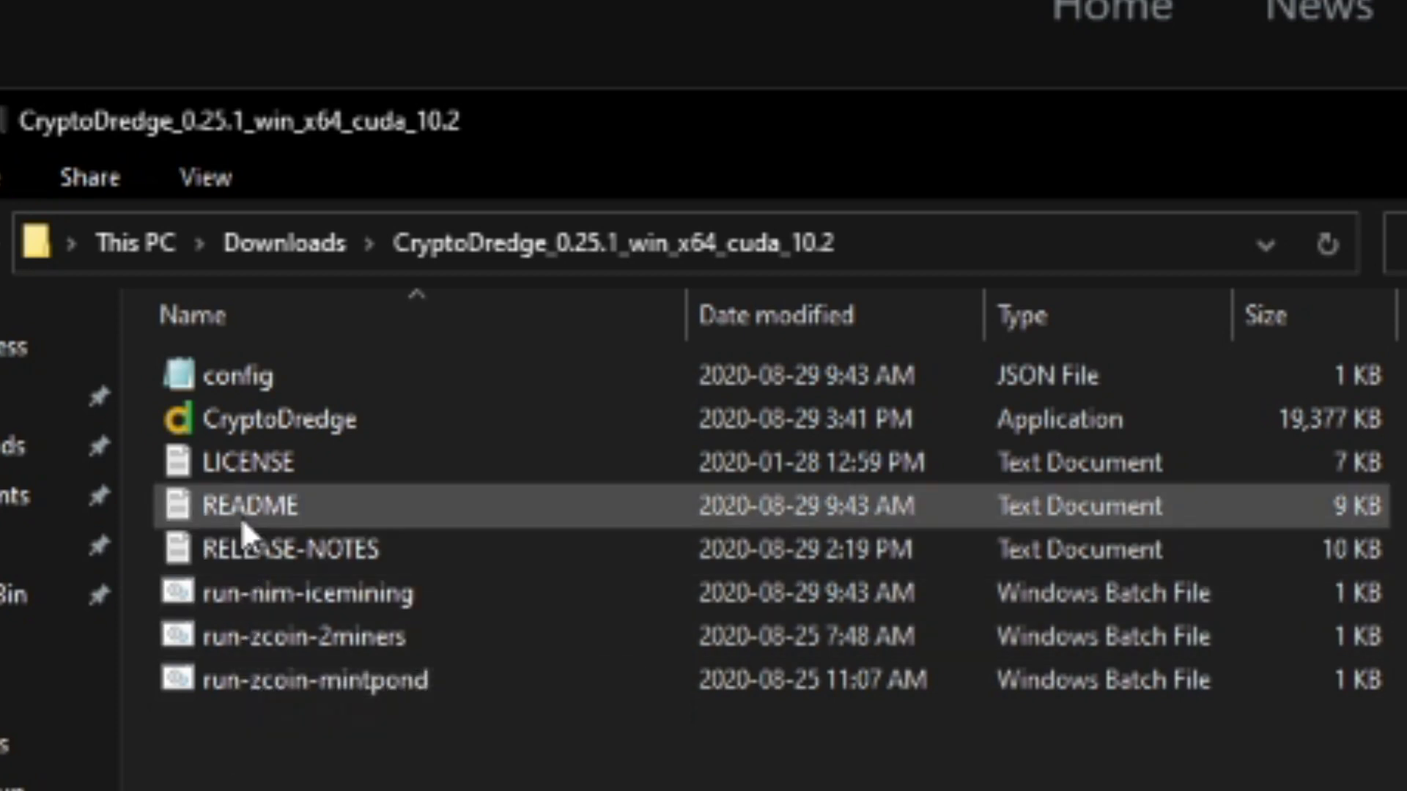
double_click(235, 514)
scroll(396, 290, "down", 20)
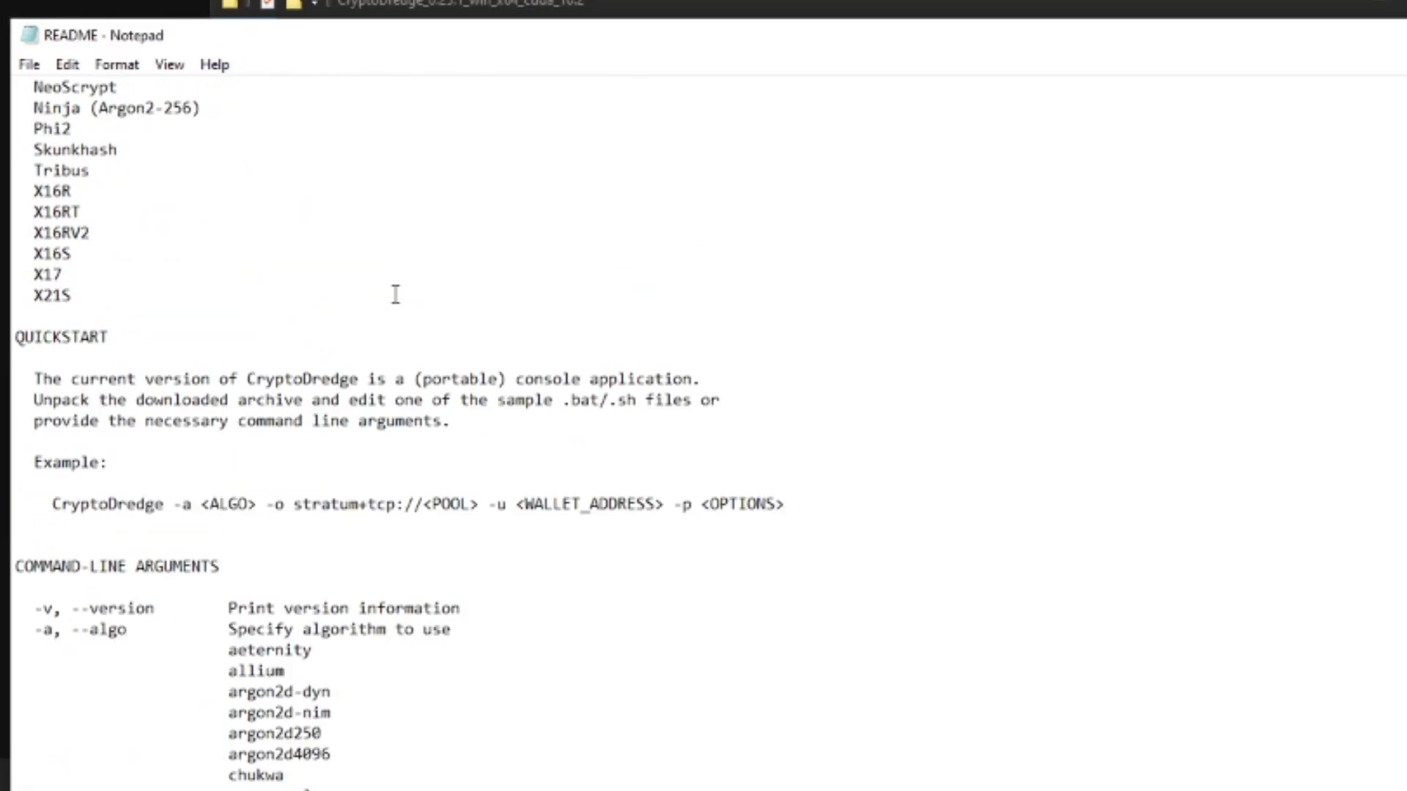
scroll(208, 360, "down", 1)
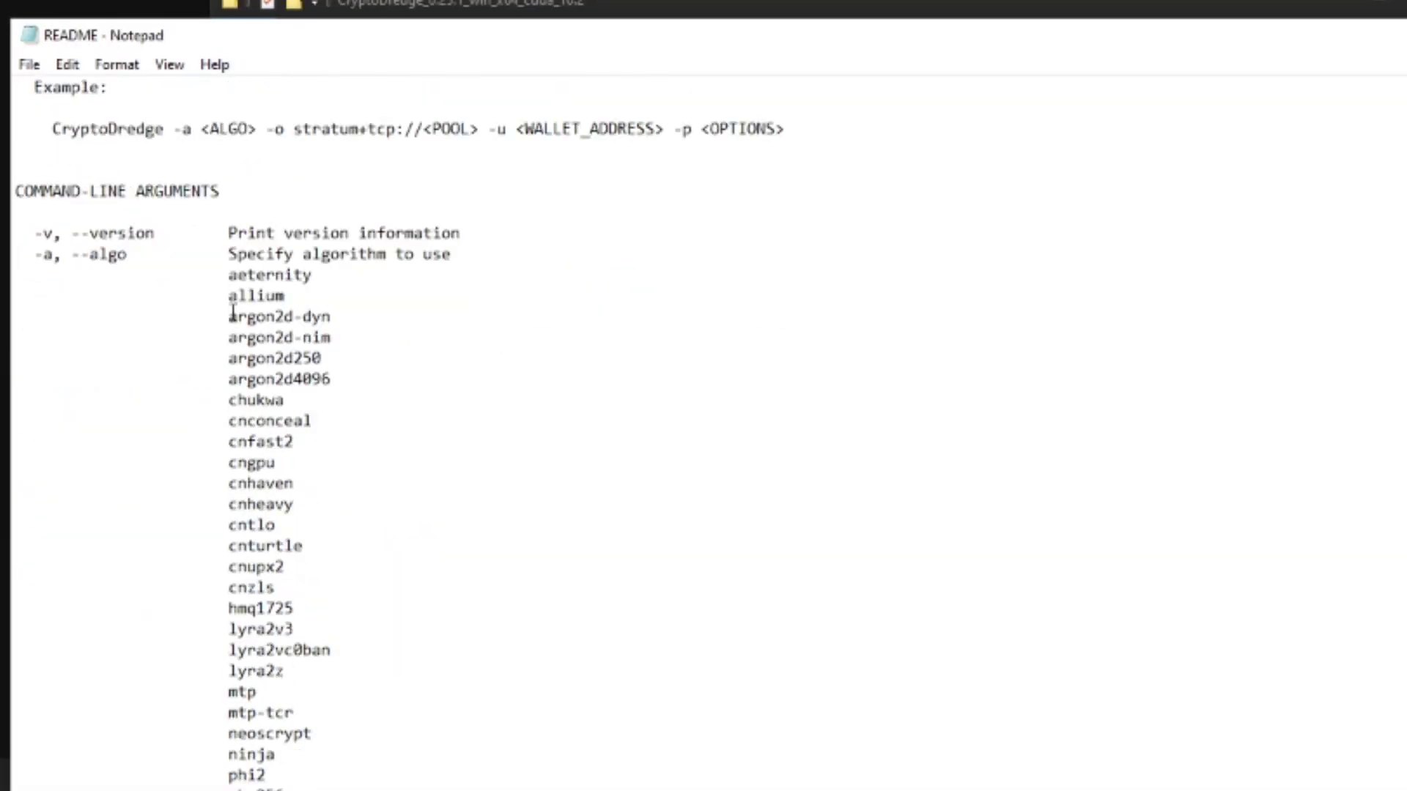
left_click_drag(229, 296, 346, 624)
left_click(375, 546)
scroll(374, 545, "down", 3)
scroll(375, 545, "up", 3)
left_click_drag(229, 465, 279, 466)
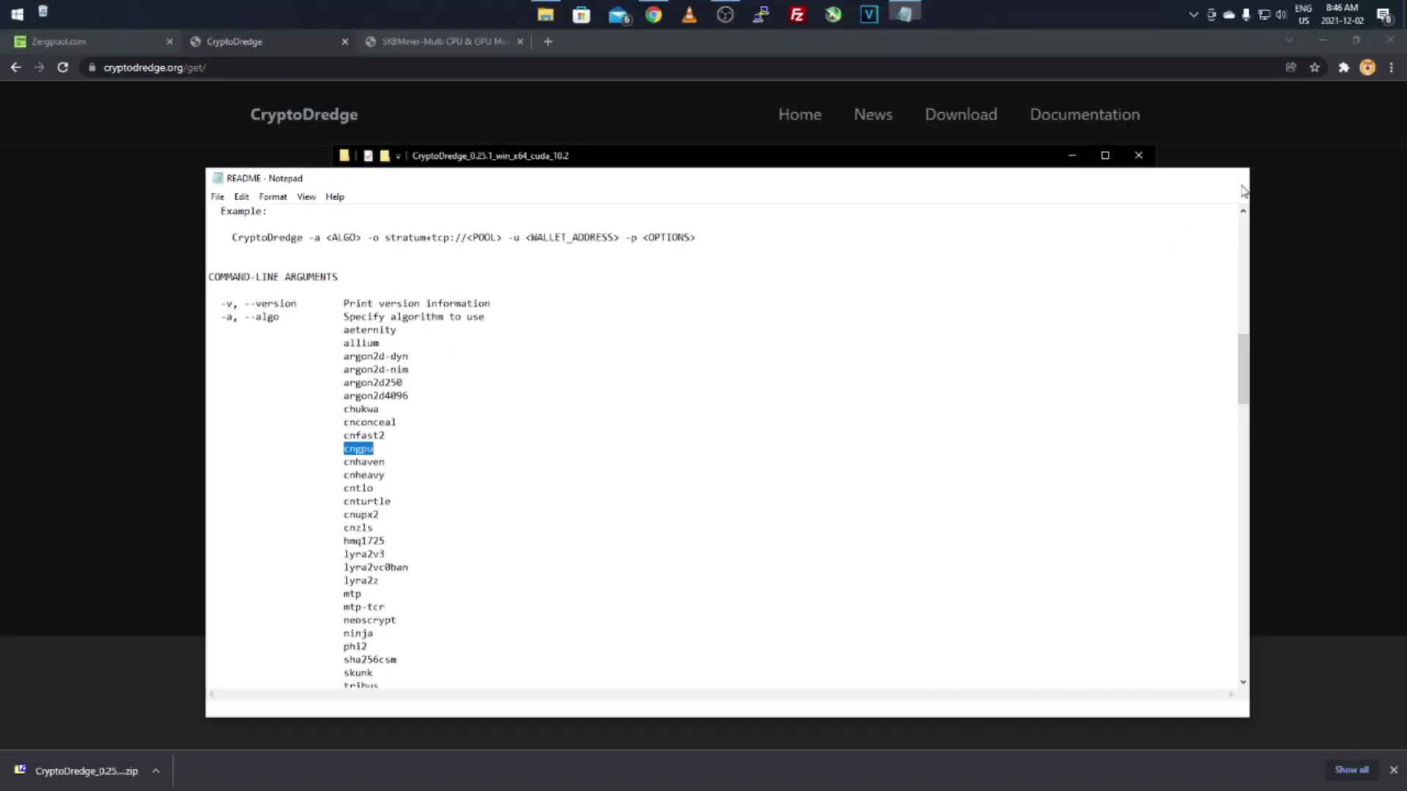
left_click(1235, 179)
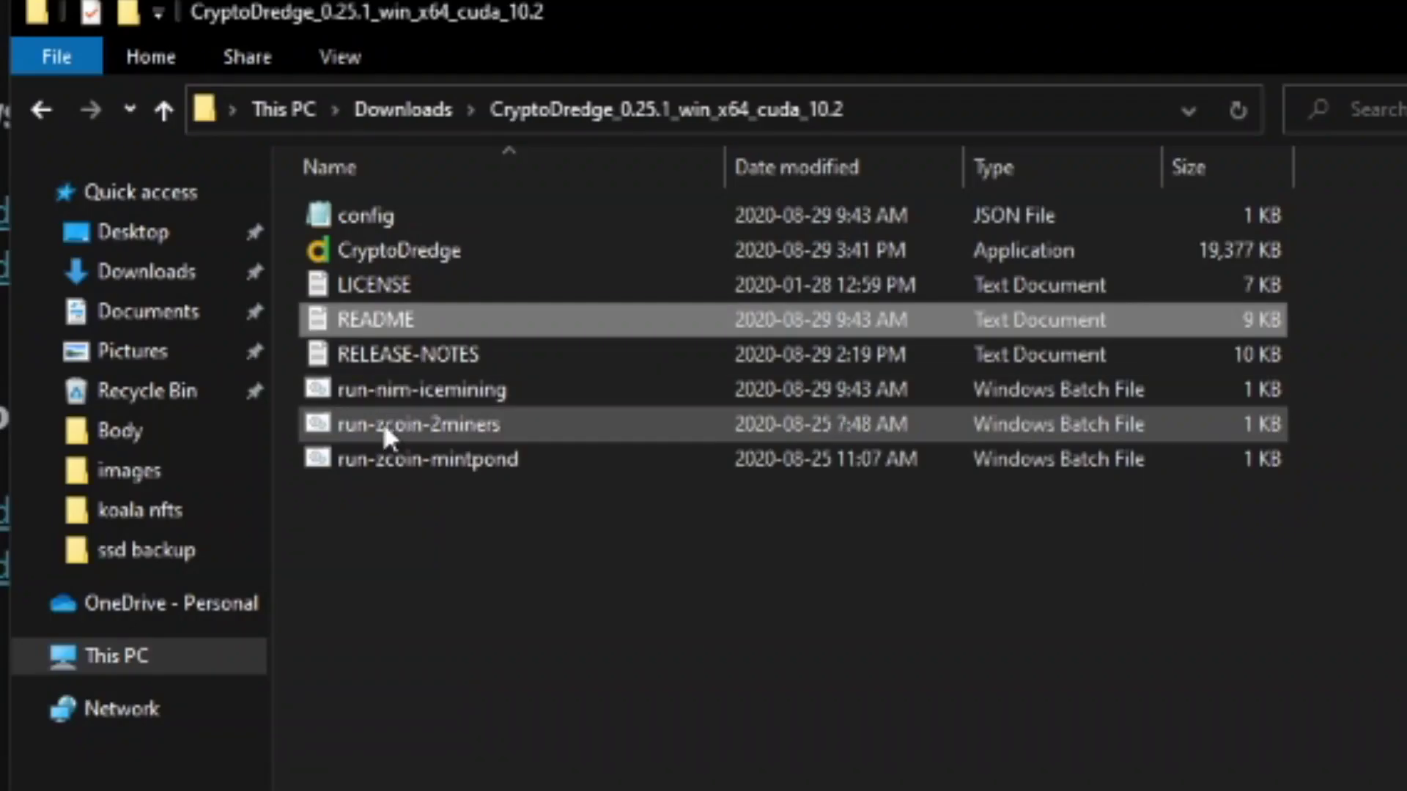
Open the run-zcoin-2miners batch file for editing
right_click(496, 338)
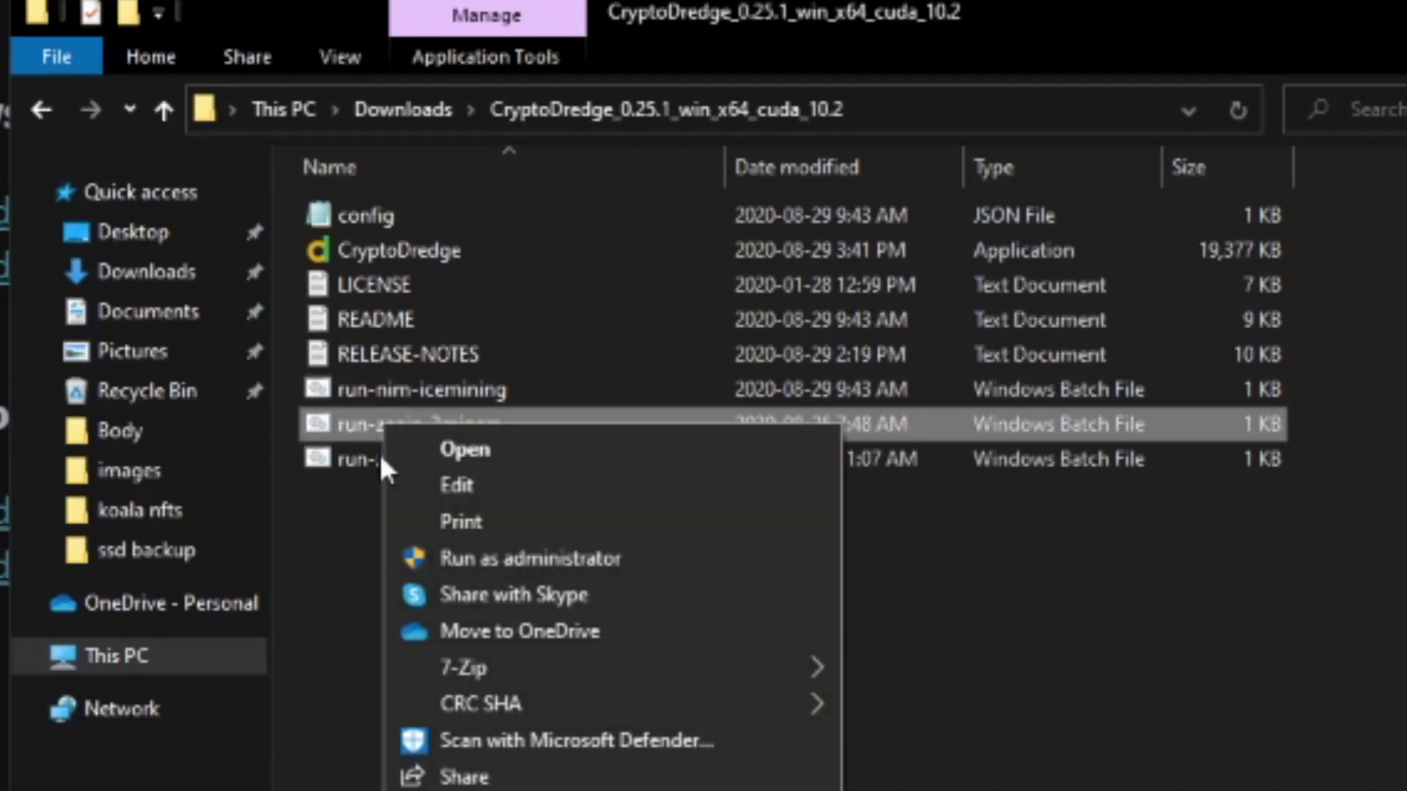
left_click(421, 486)
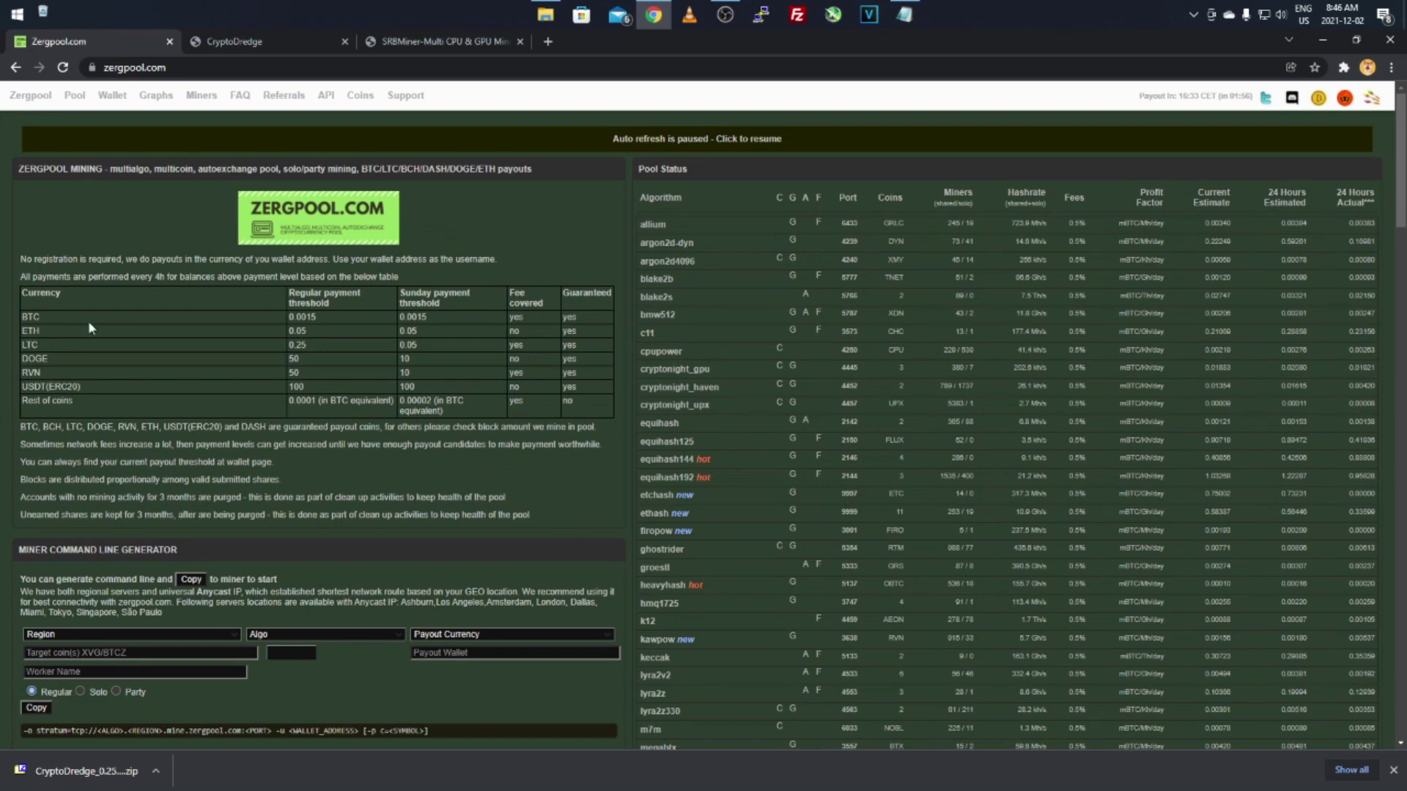
Configure Zergpool's miner command line generator with region North America, algorithm cryptonight_gpu and payout currency DOGE
scroll(88, 322, "down", 3)
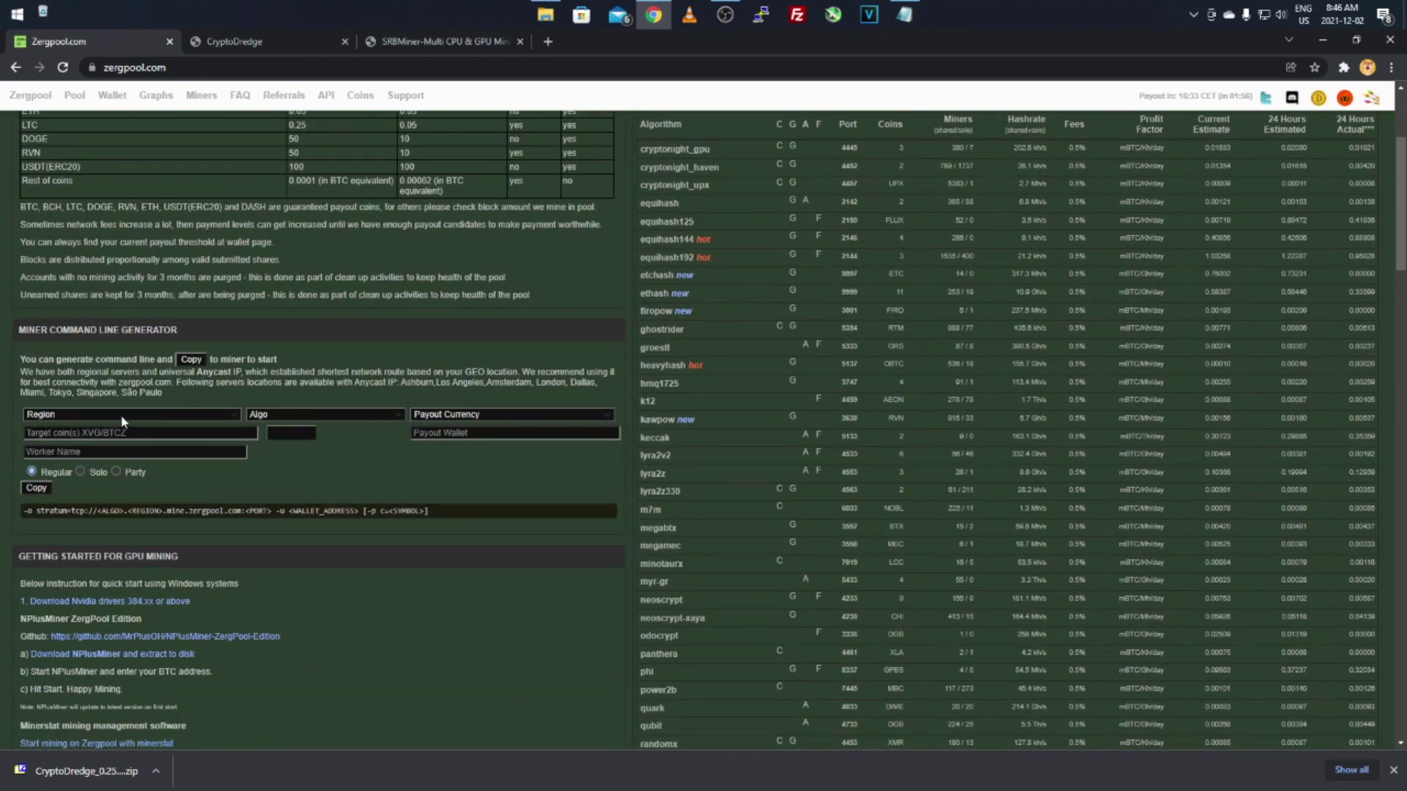
scroll(81, 297, "up", 1)
scroll(81, 297, "down", 1)
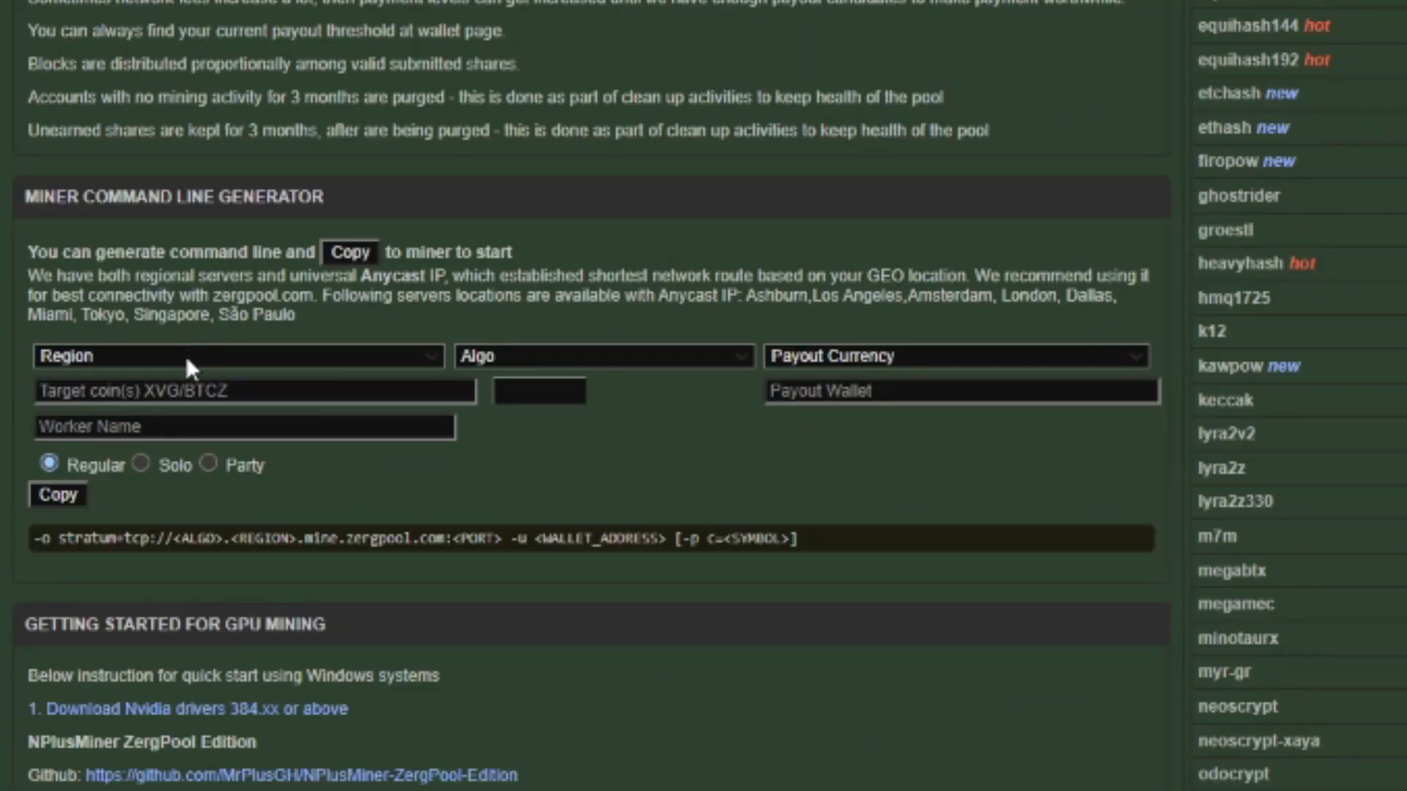
left_click(185, 353)
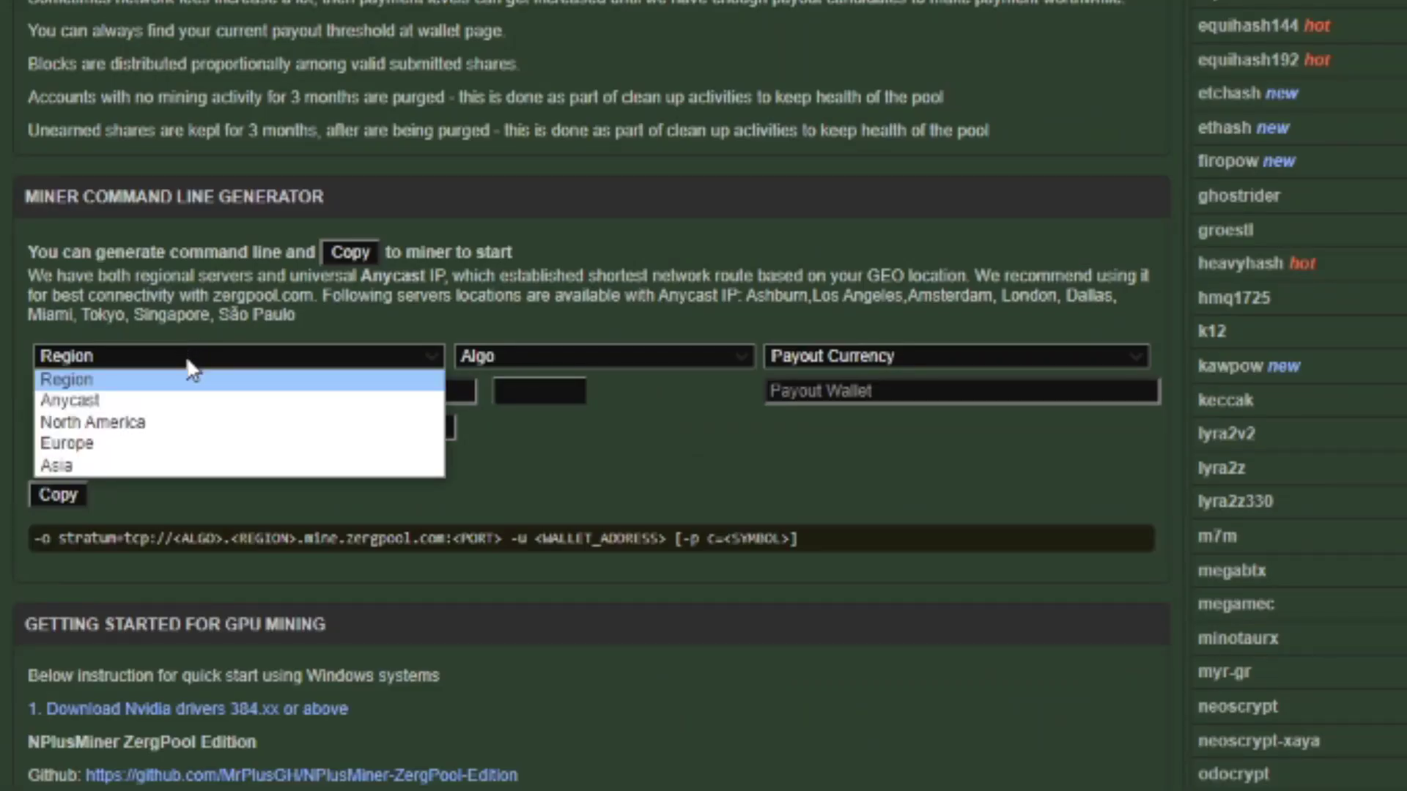
left_click(187, 422)
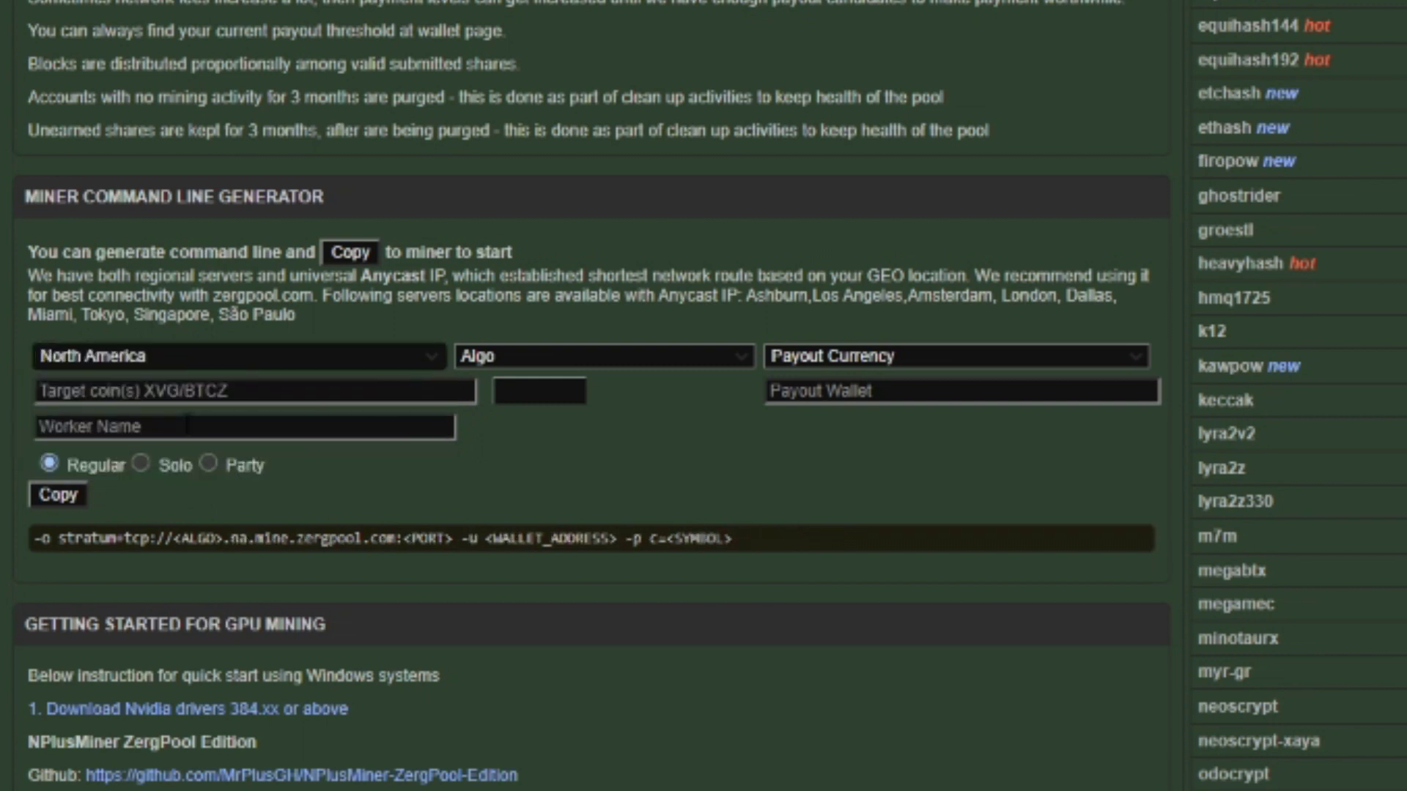
left_click(559, 359)
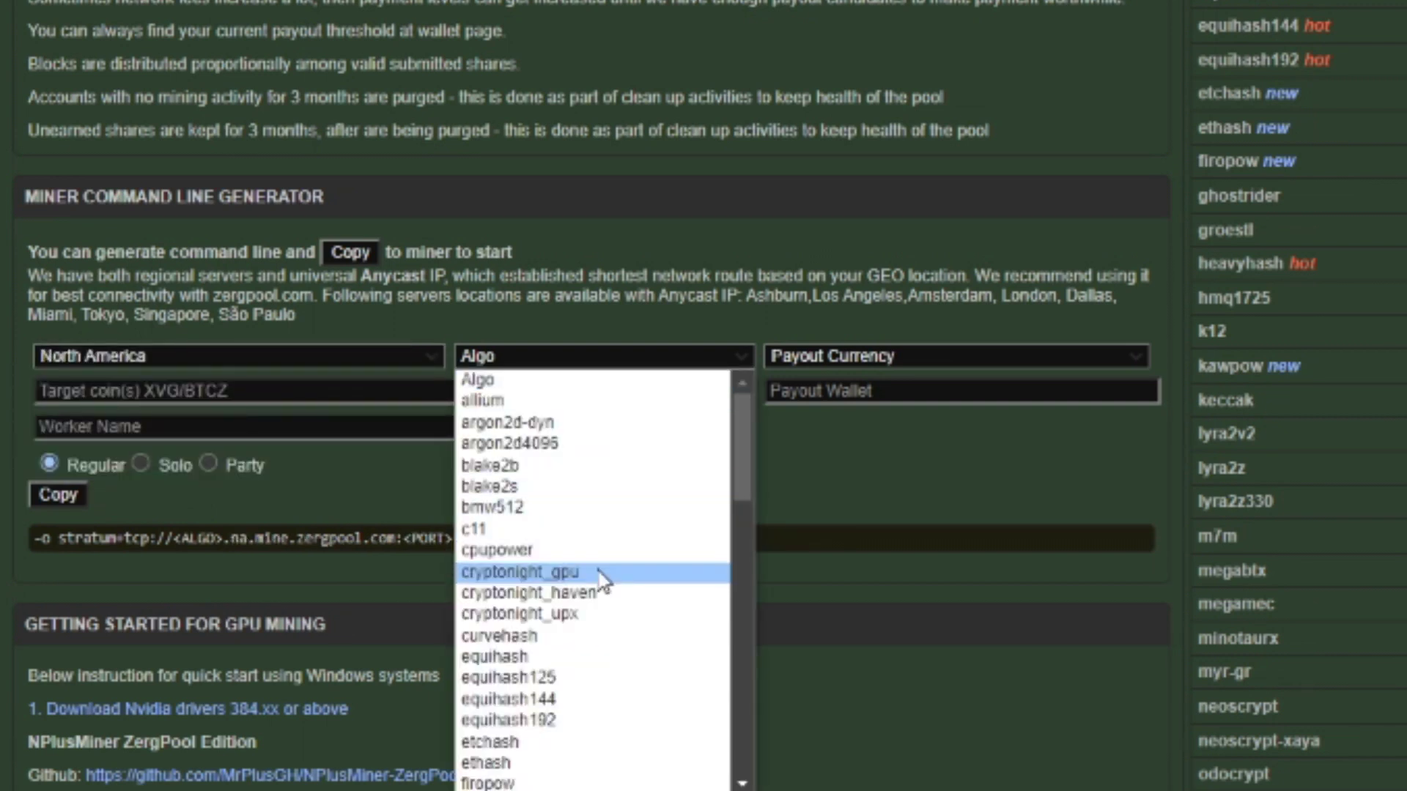
left_click(553, 571)
left_click(815, 355)
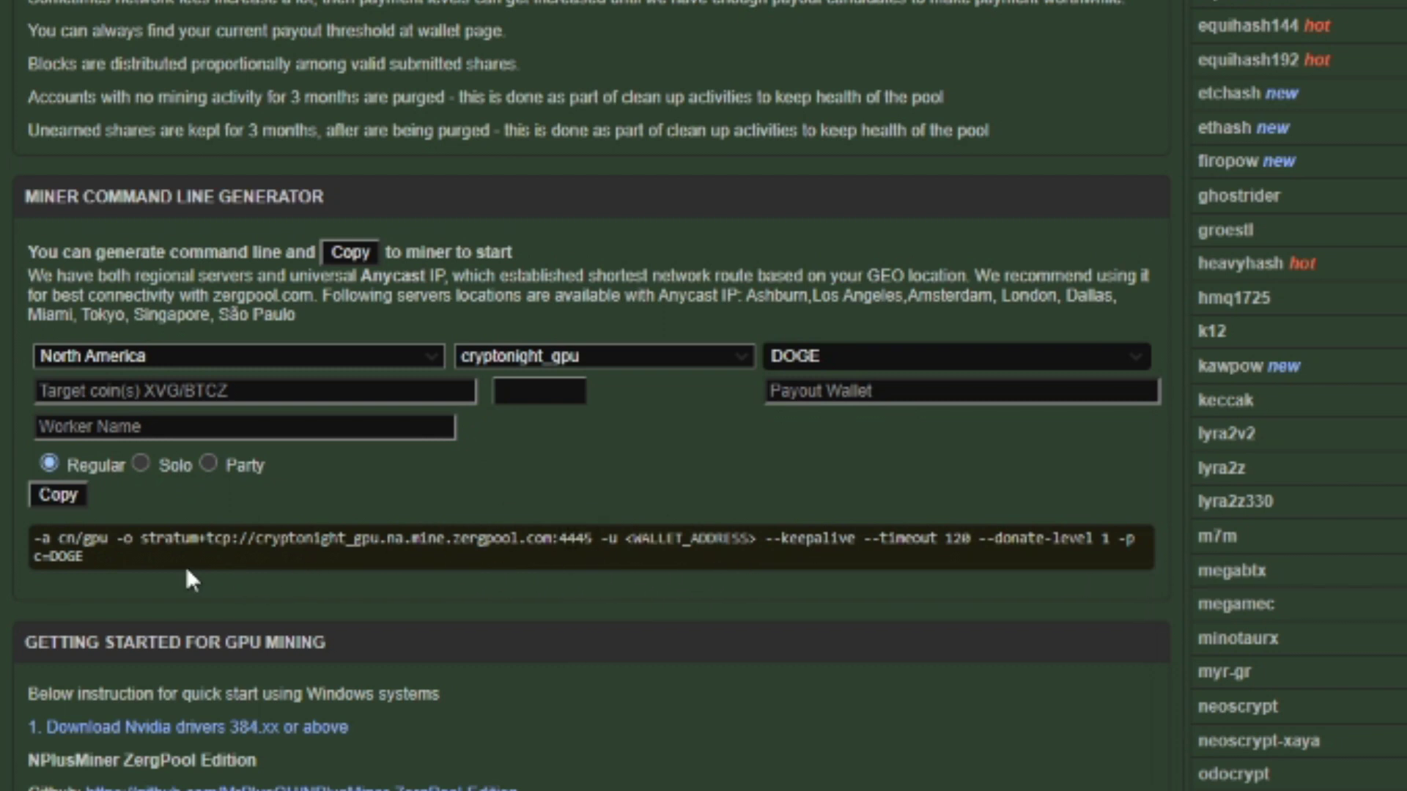
Replace the pool address in the batch file with stratum+tcp://cryptonight_gpu.na.mine.zergpool.com:4445 copied from Zergpool's generated command line
left_click_drag(142, 542, 597, 539)
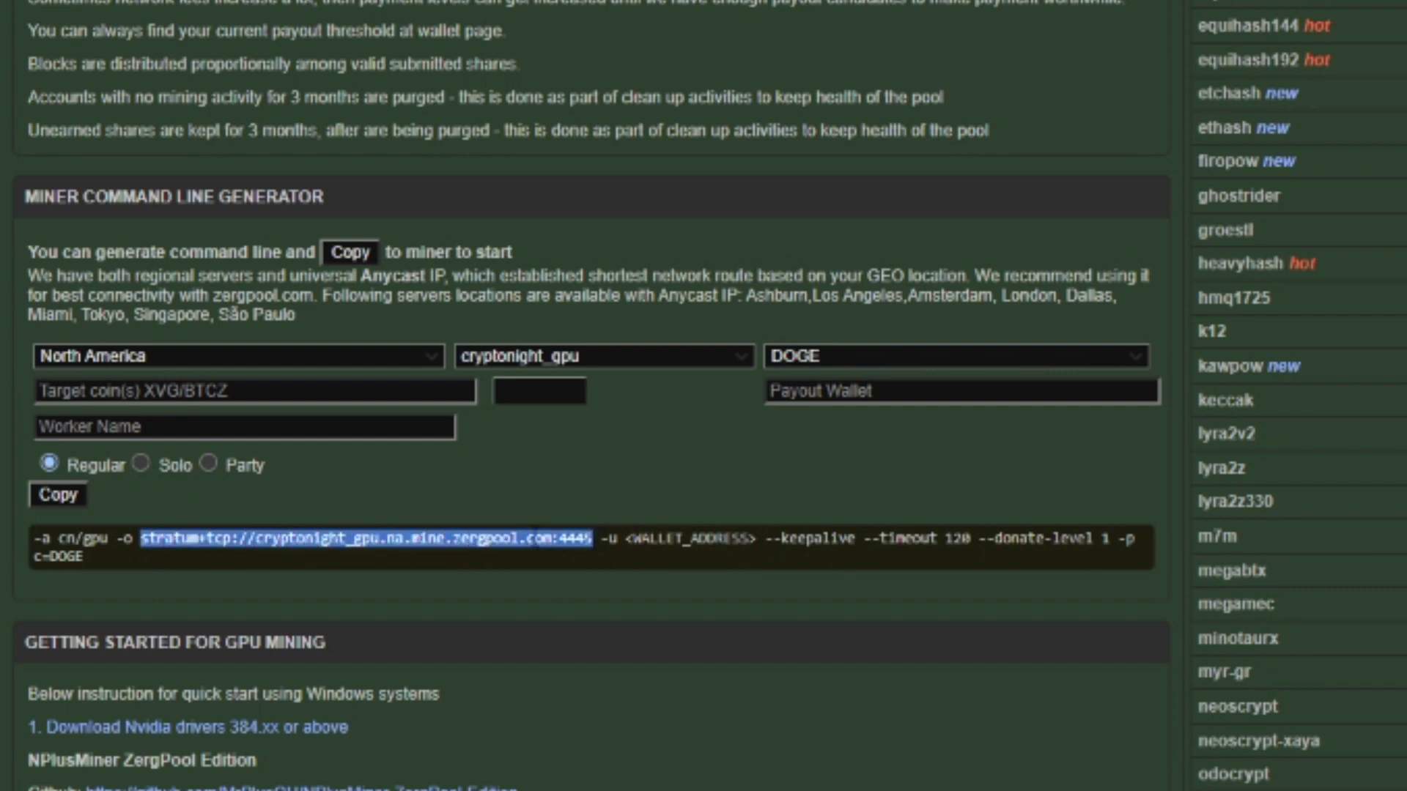
right_click(532, 535)
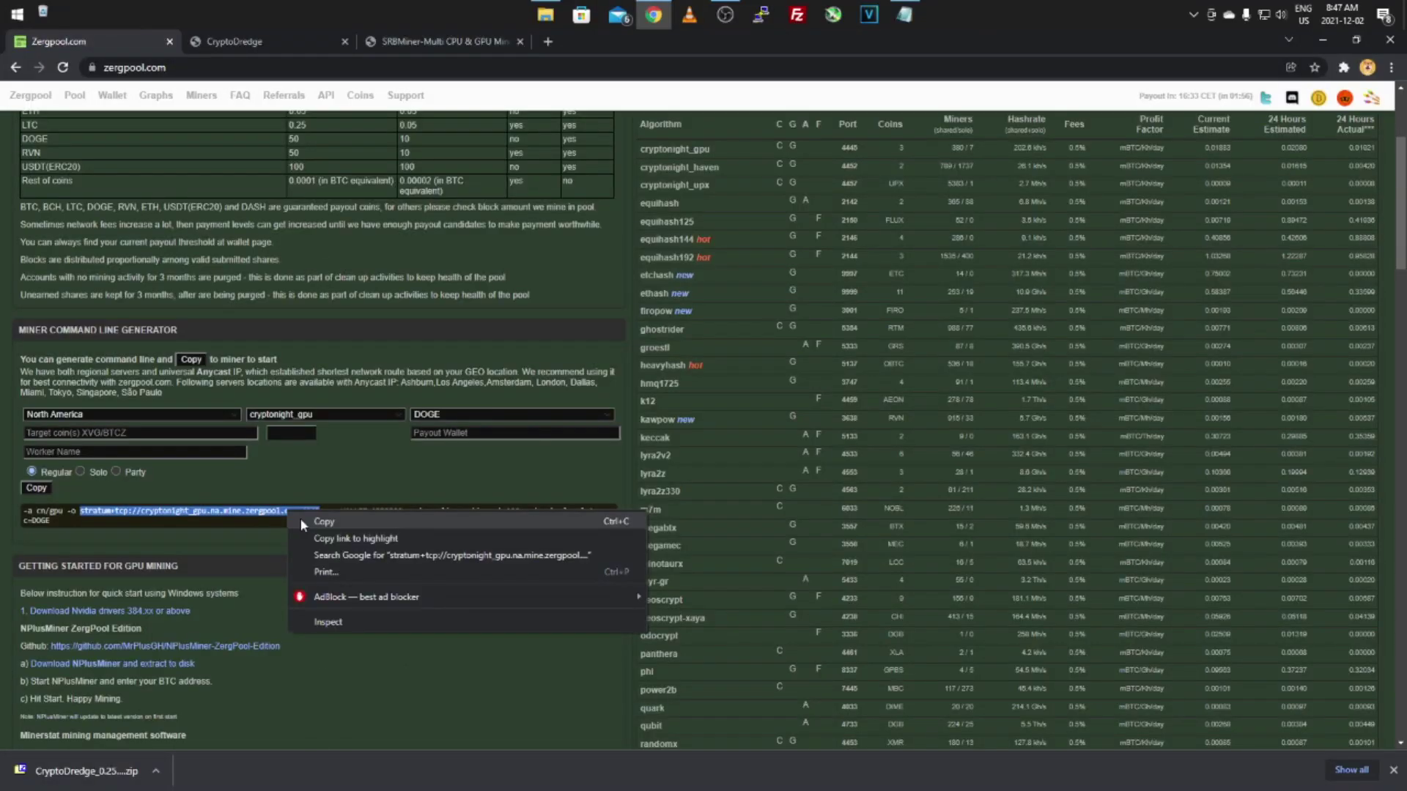
left_click(300, 519)
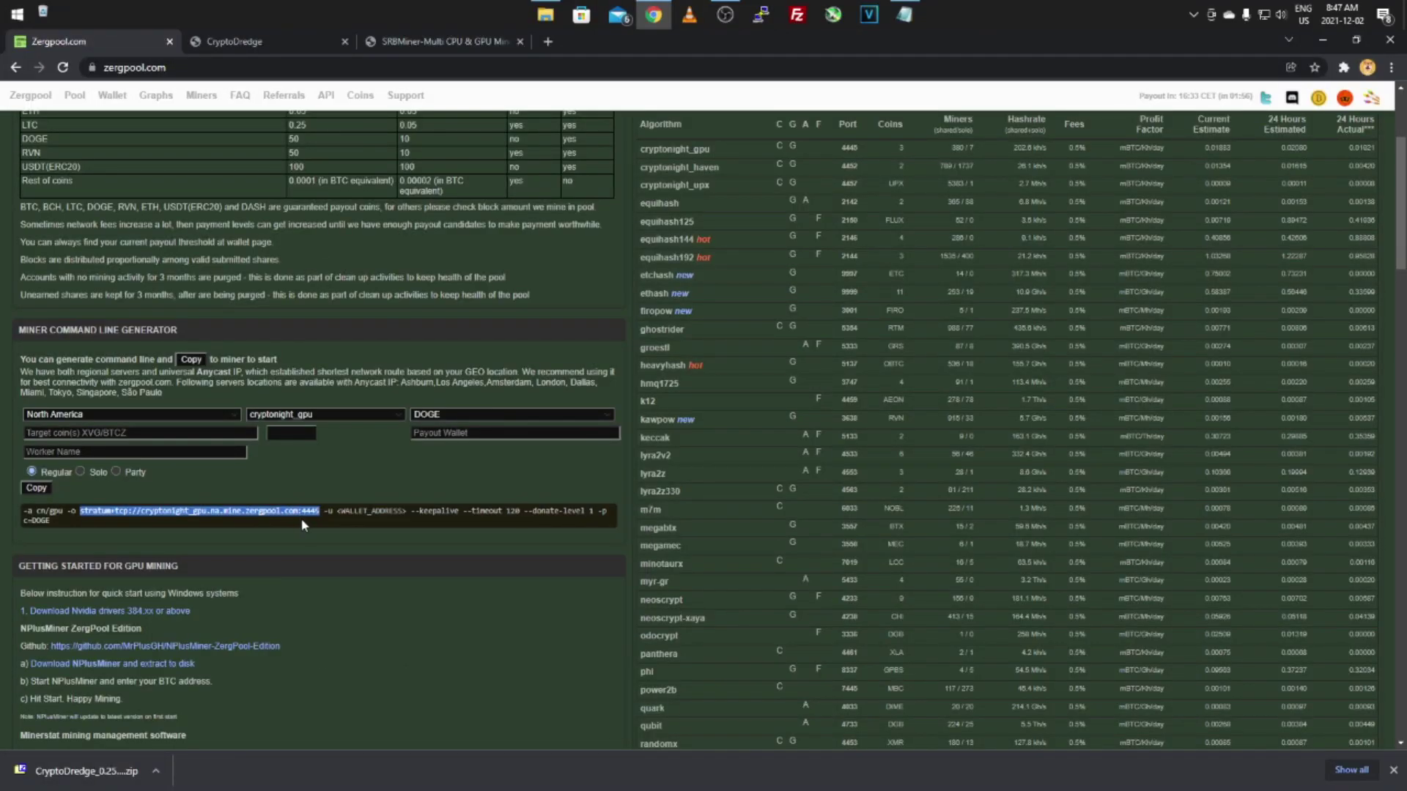
left_click(914, 15)
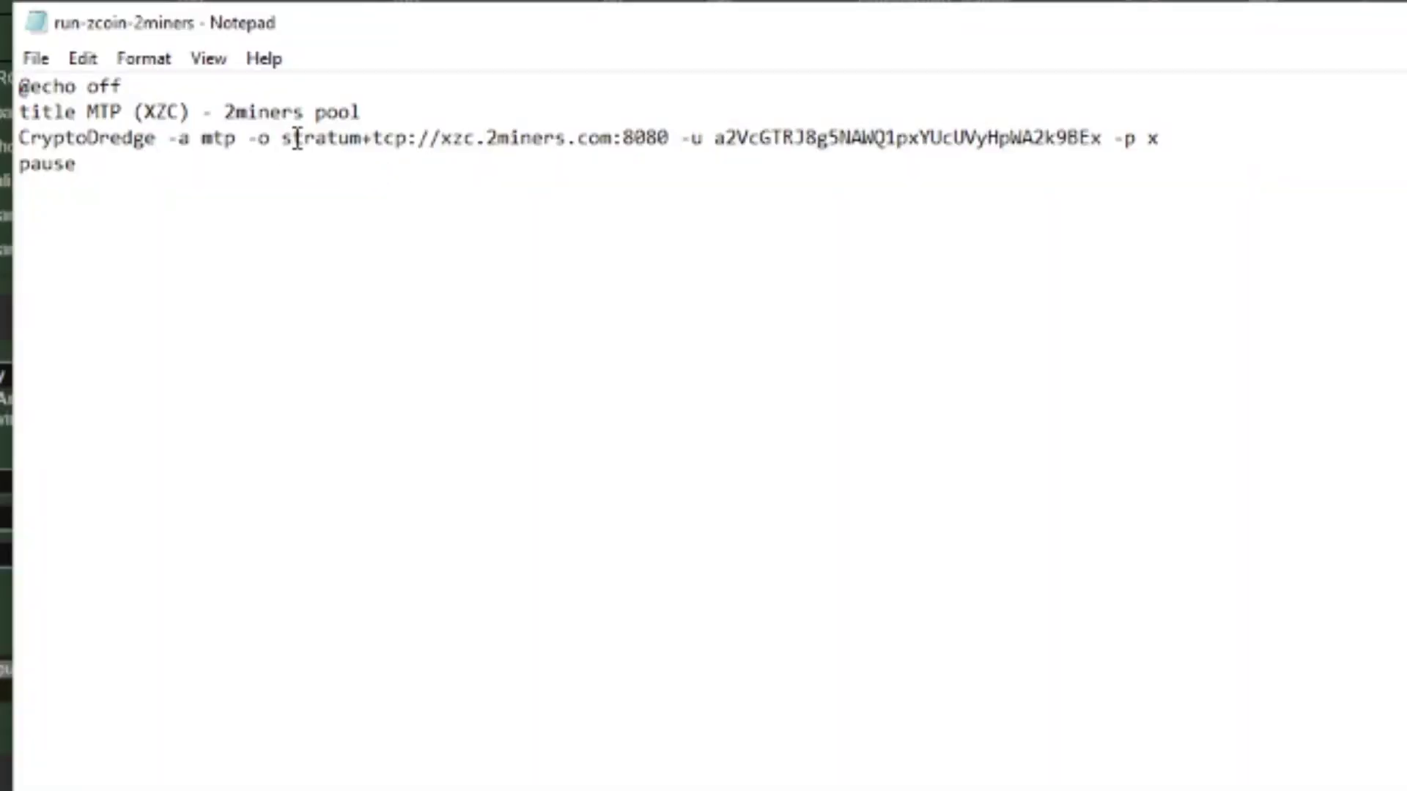
left_click_drag(282, 138, 668, 138)
right_click(384, 139)
left_click(403, 258)
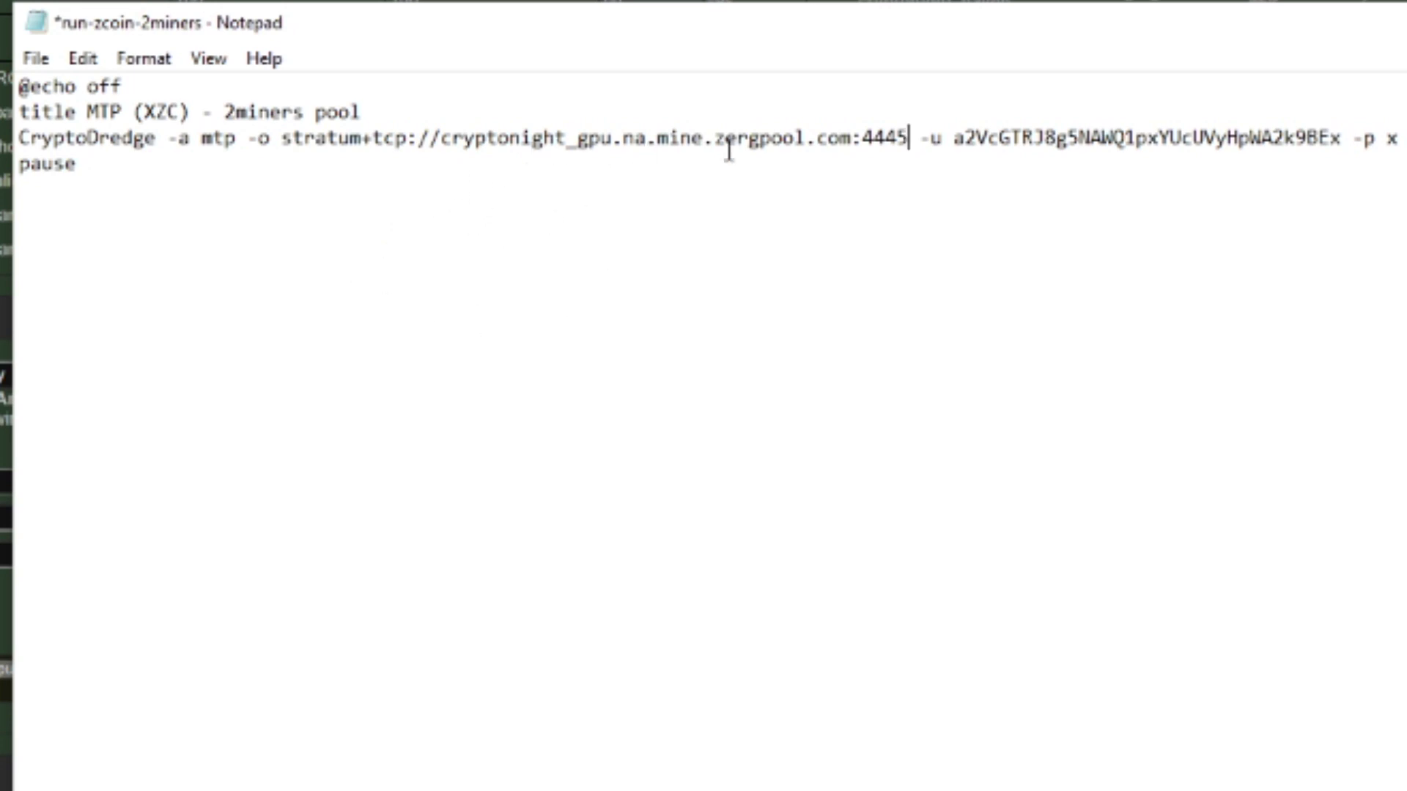
Set the -p option at the end of the batch file's miner command to c=DOGE
left_click_drag(952, 138, 1341, 138)
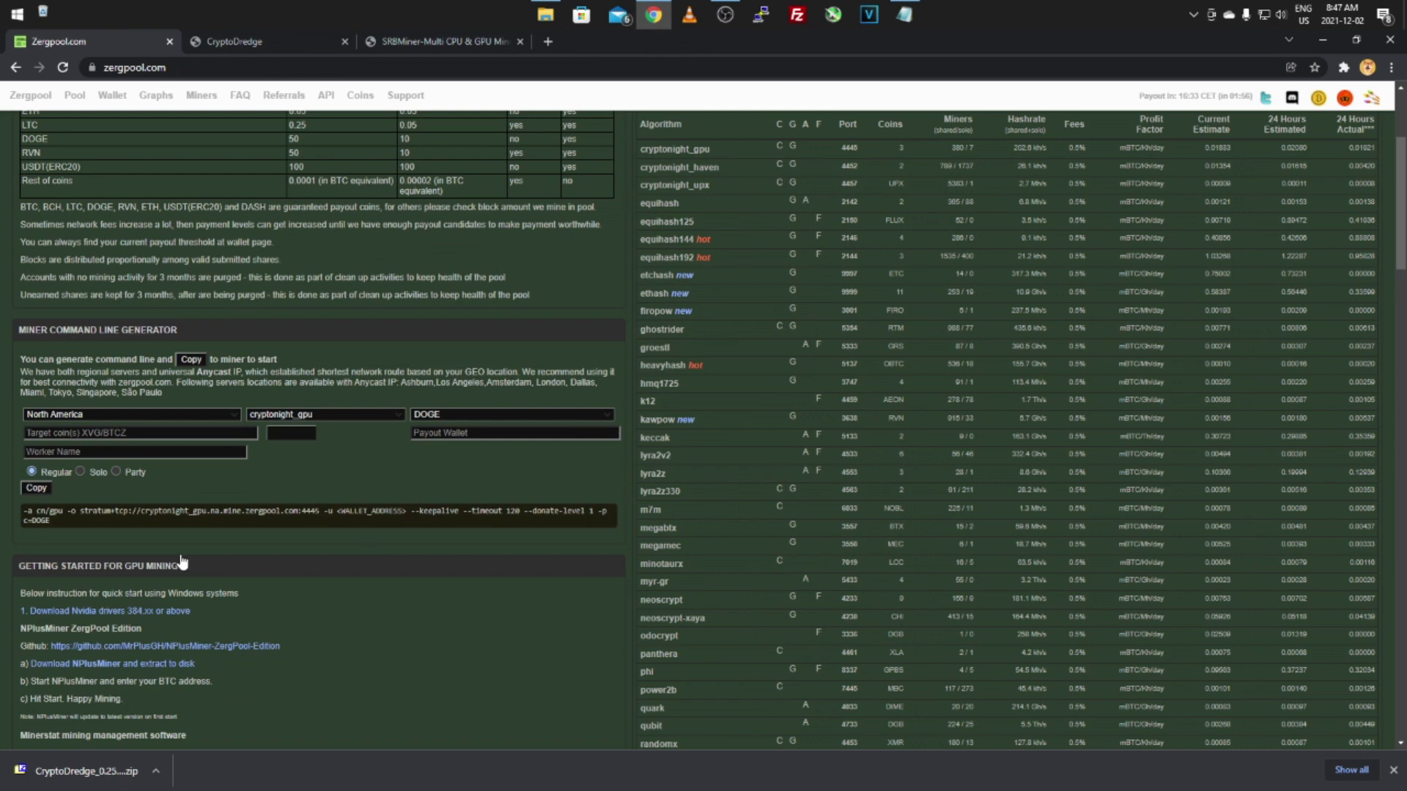
left_click(904, 14)
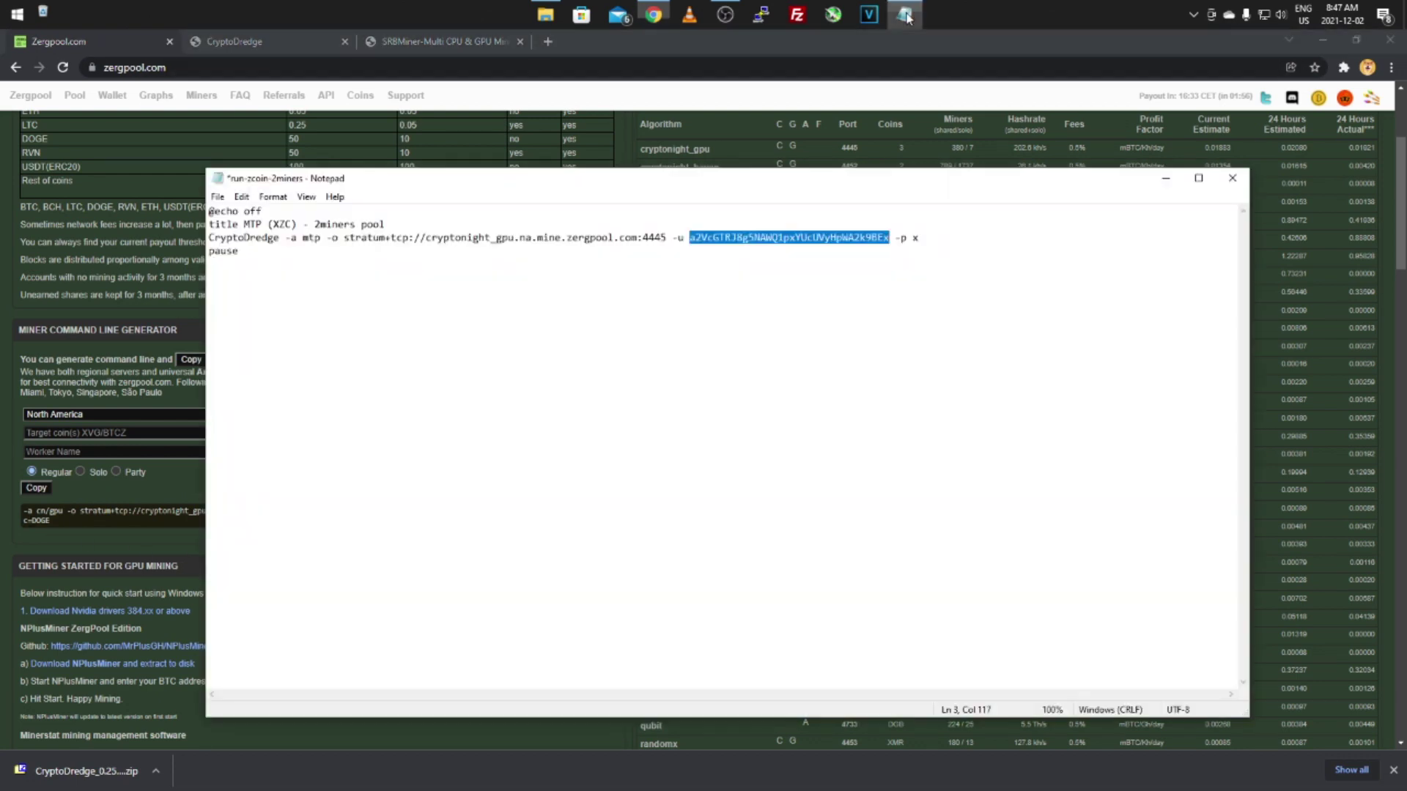
left_click(1203, 137)
double_click(1208, 138)
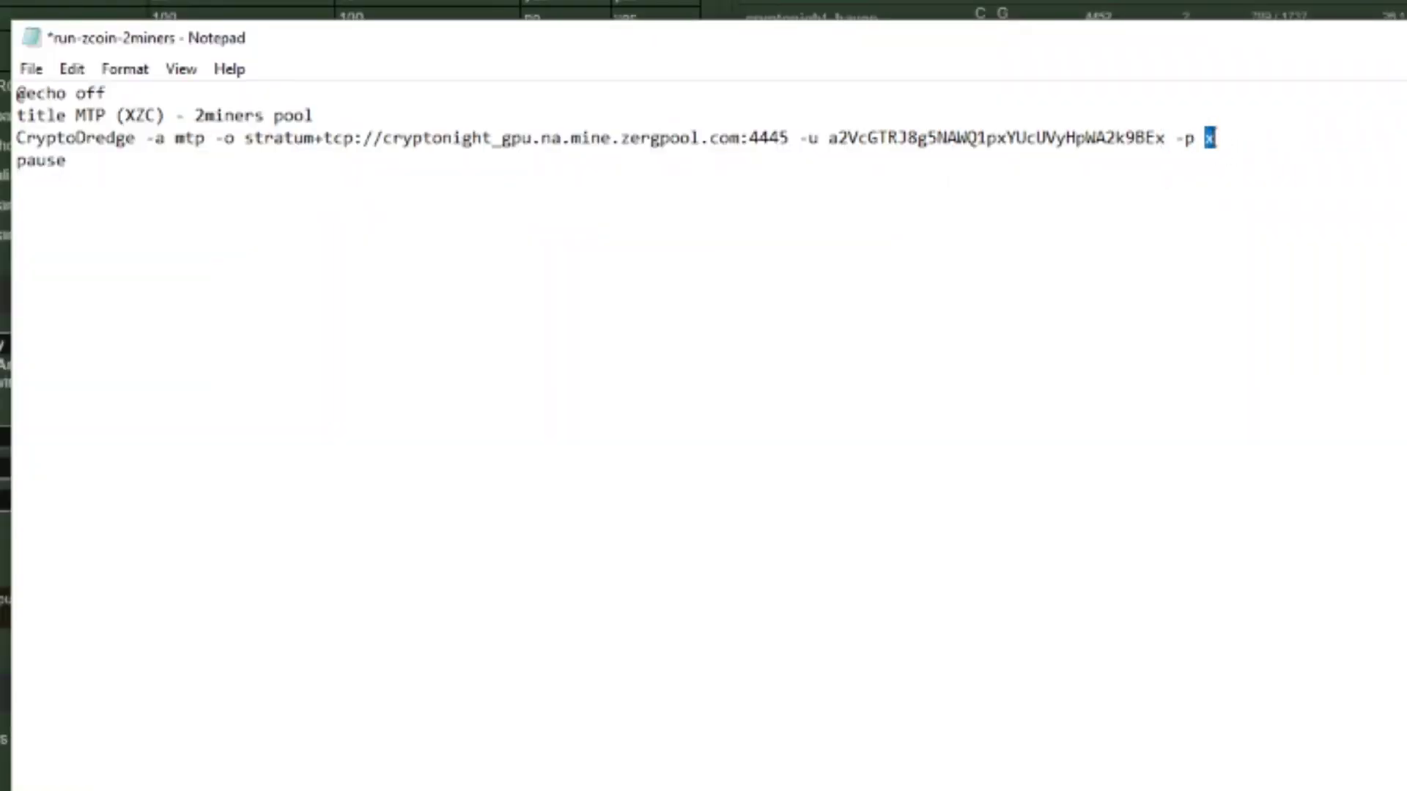
type("c=DOGE")
left_click_drag(828, 138, 1176, 145)
left_click(1175, 144)
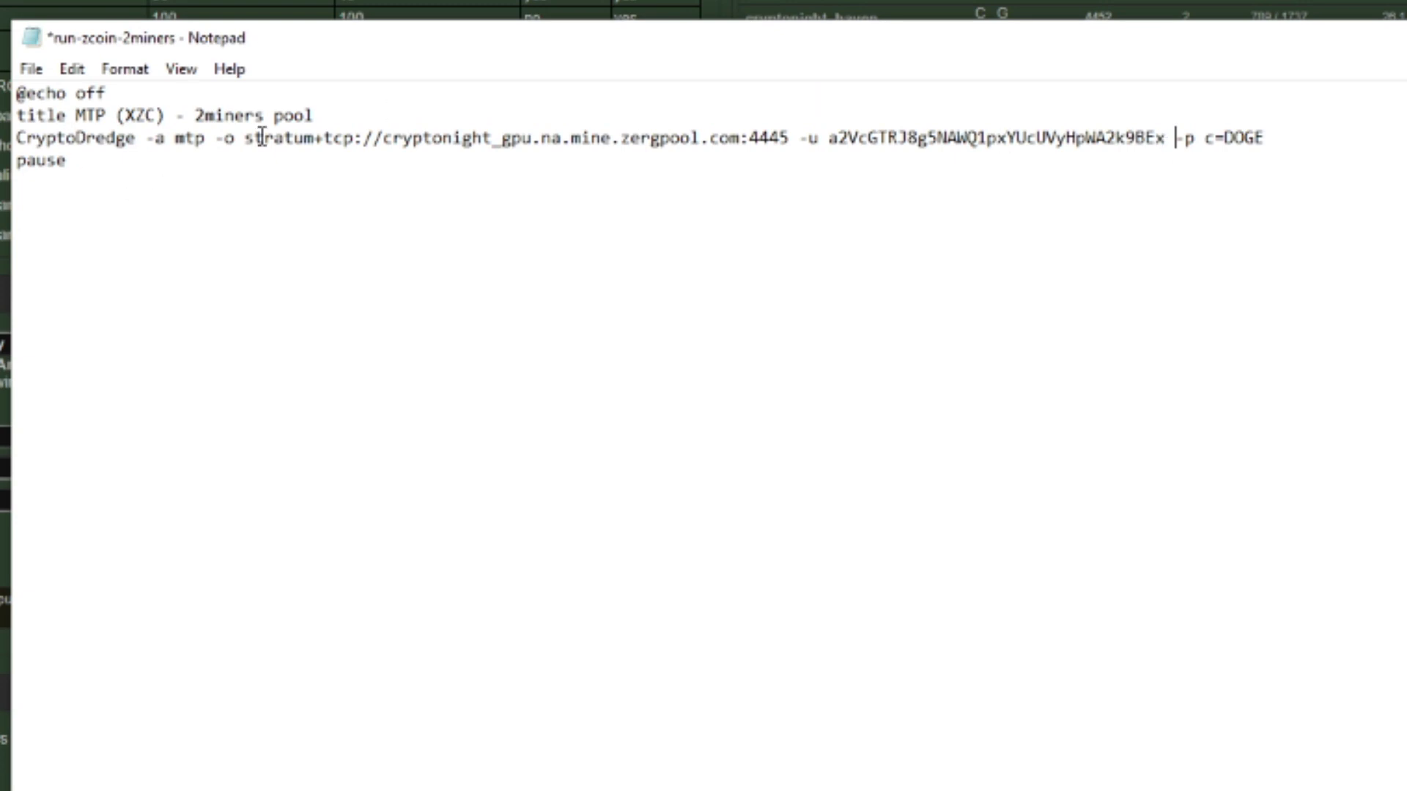
left_click_drag(247, 143, 1165, 143)
left_click(832, 139)
left_click(1165, 143)
Copy the name CryptoNightGPU from the README's supported algorithms and close the README
key("alt+Tab")
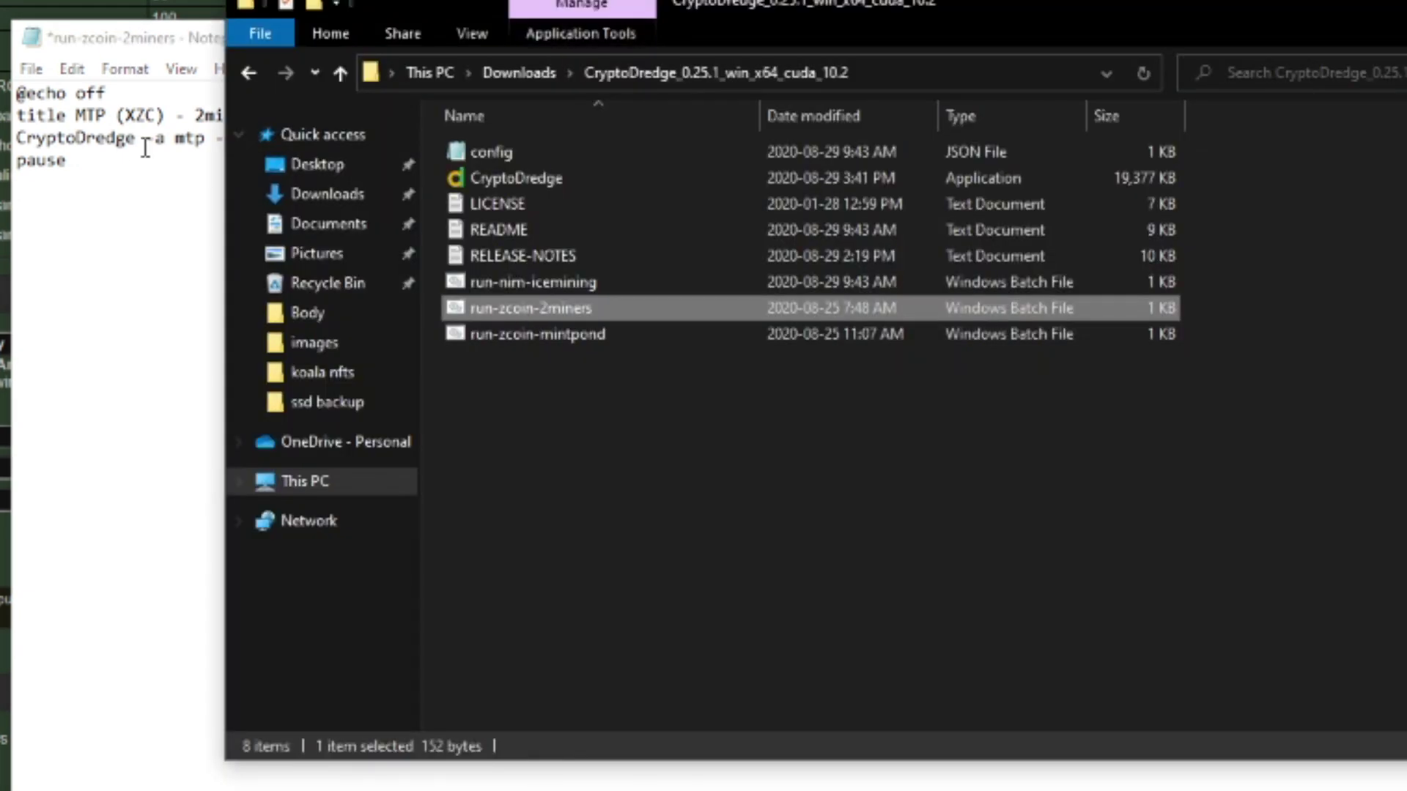
double_click(494, 231)
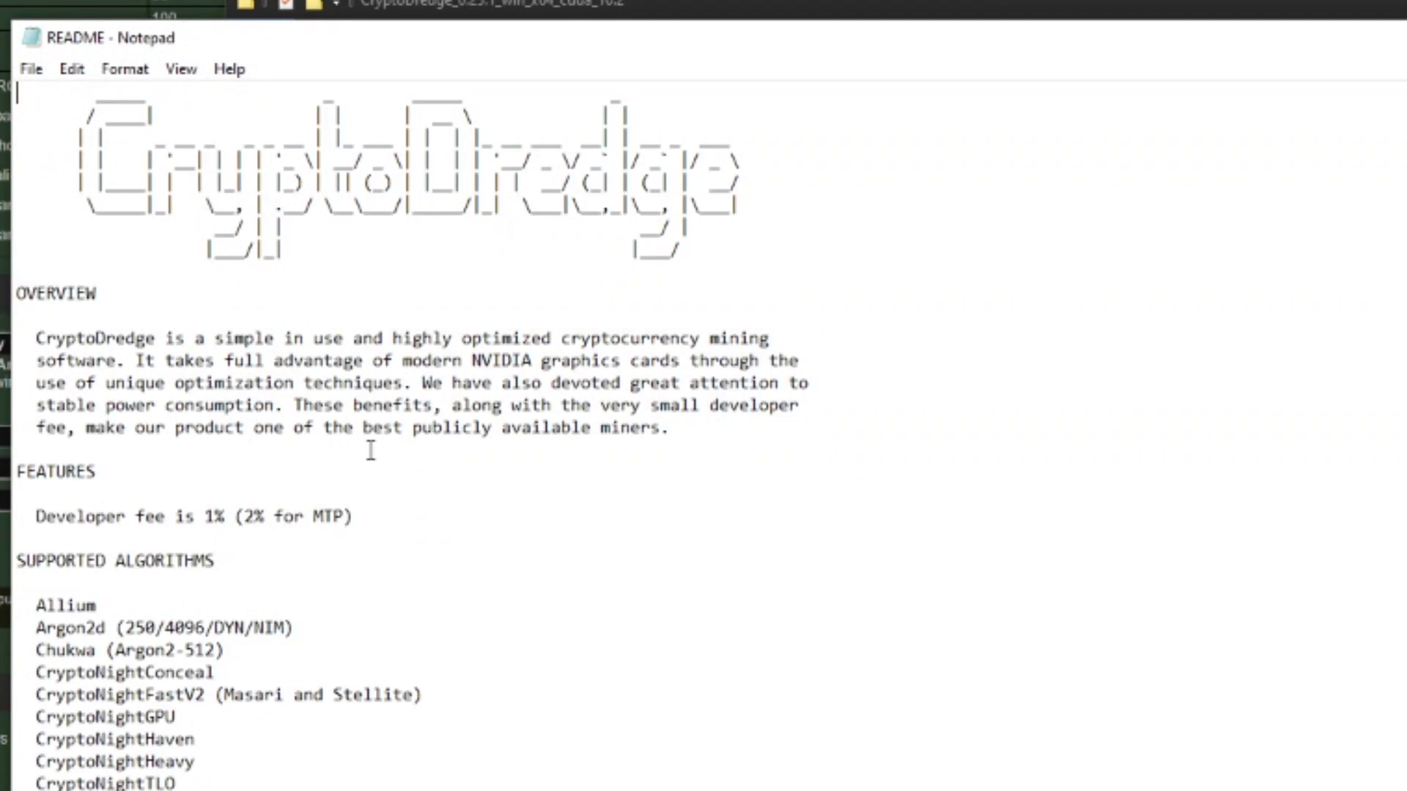
scroll(381, 436, "down", 4)
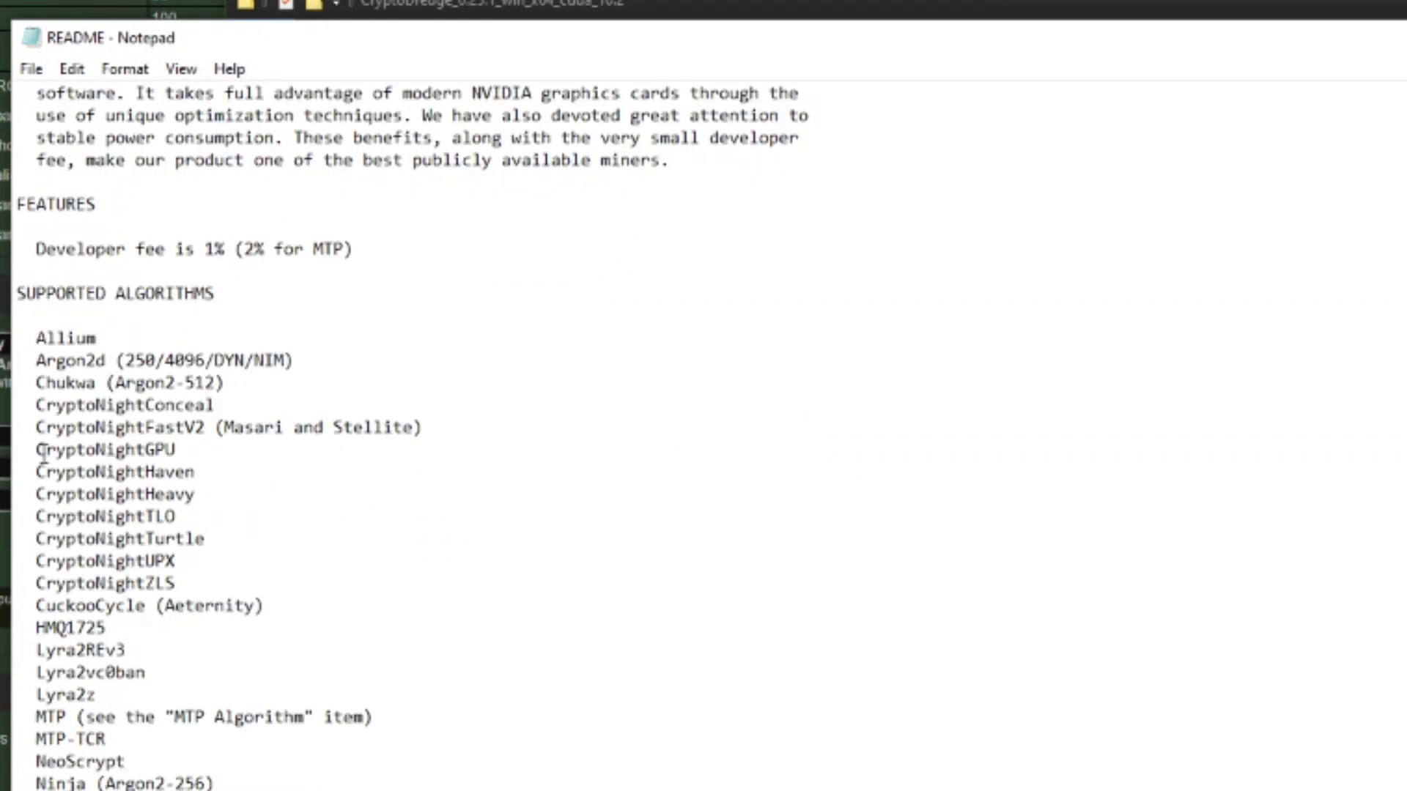
left_click_drag(38, 449, 155, 455)
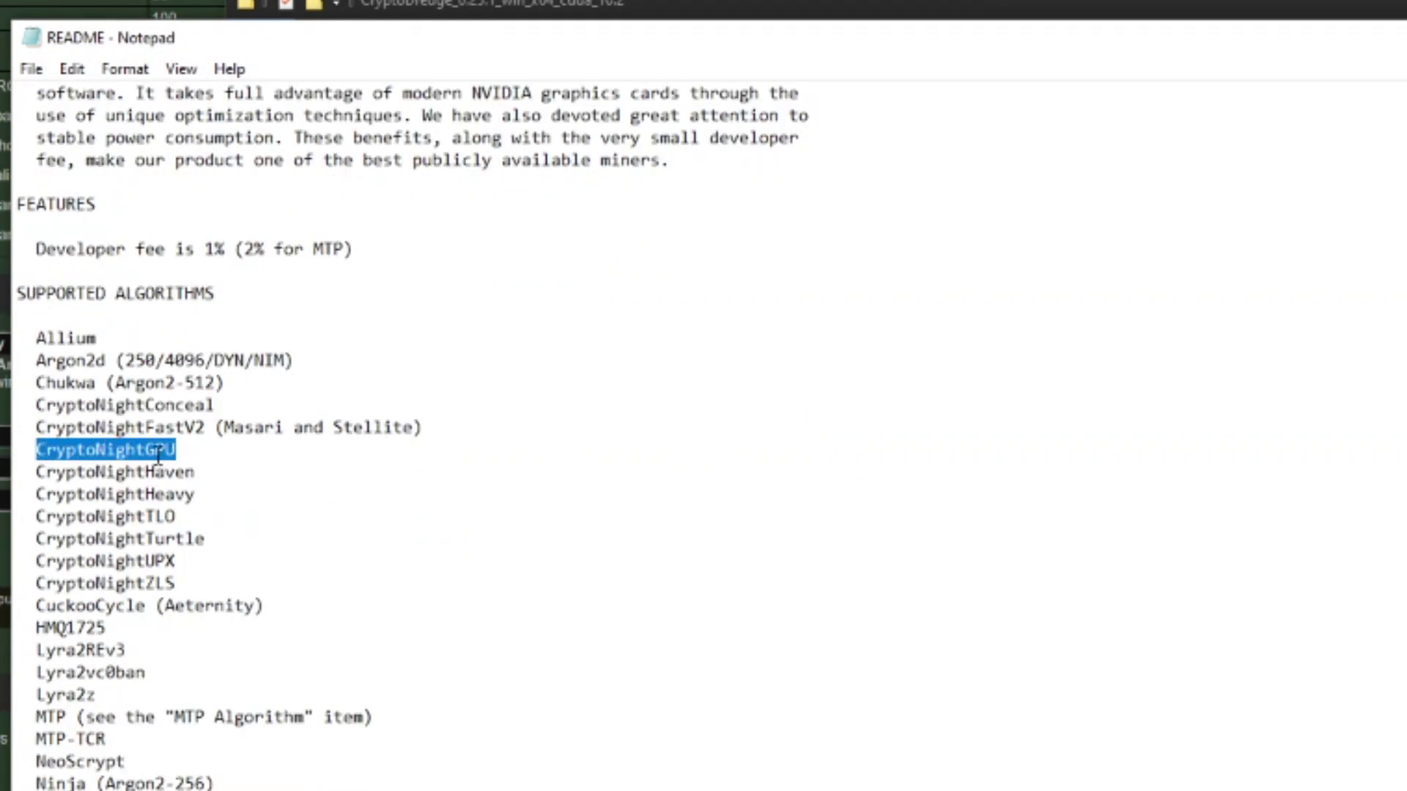
right_click(155, 455)
left_click(190, 542)
key("alt+F4")
Replace MTP (XZC) in the batch file's title line with the copied name CryptoNightGPU
left_click(156, 233)
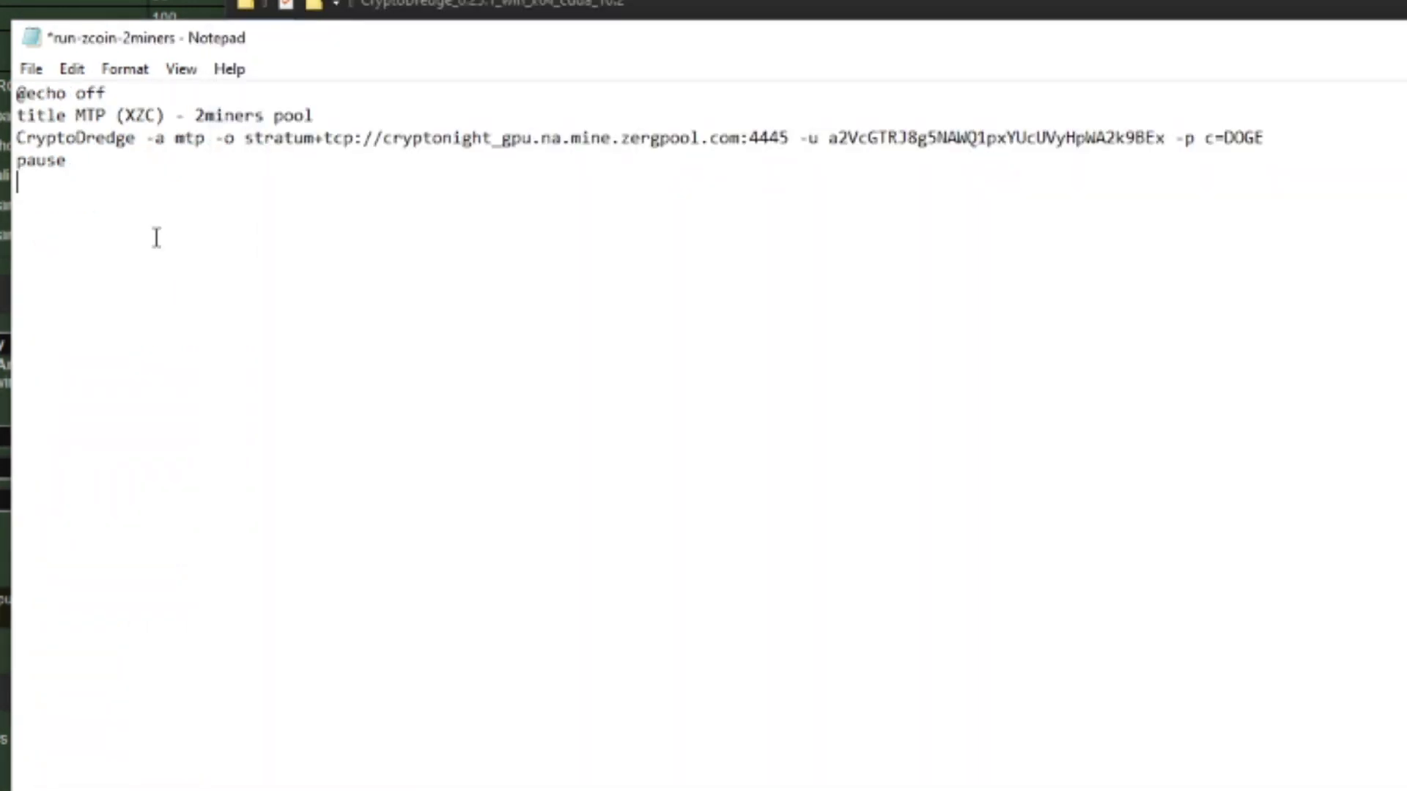
left_click_drag(76, 115, 165, 115)
left_click(66, 138)
left_click_drag(77, 115, 168, 115)
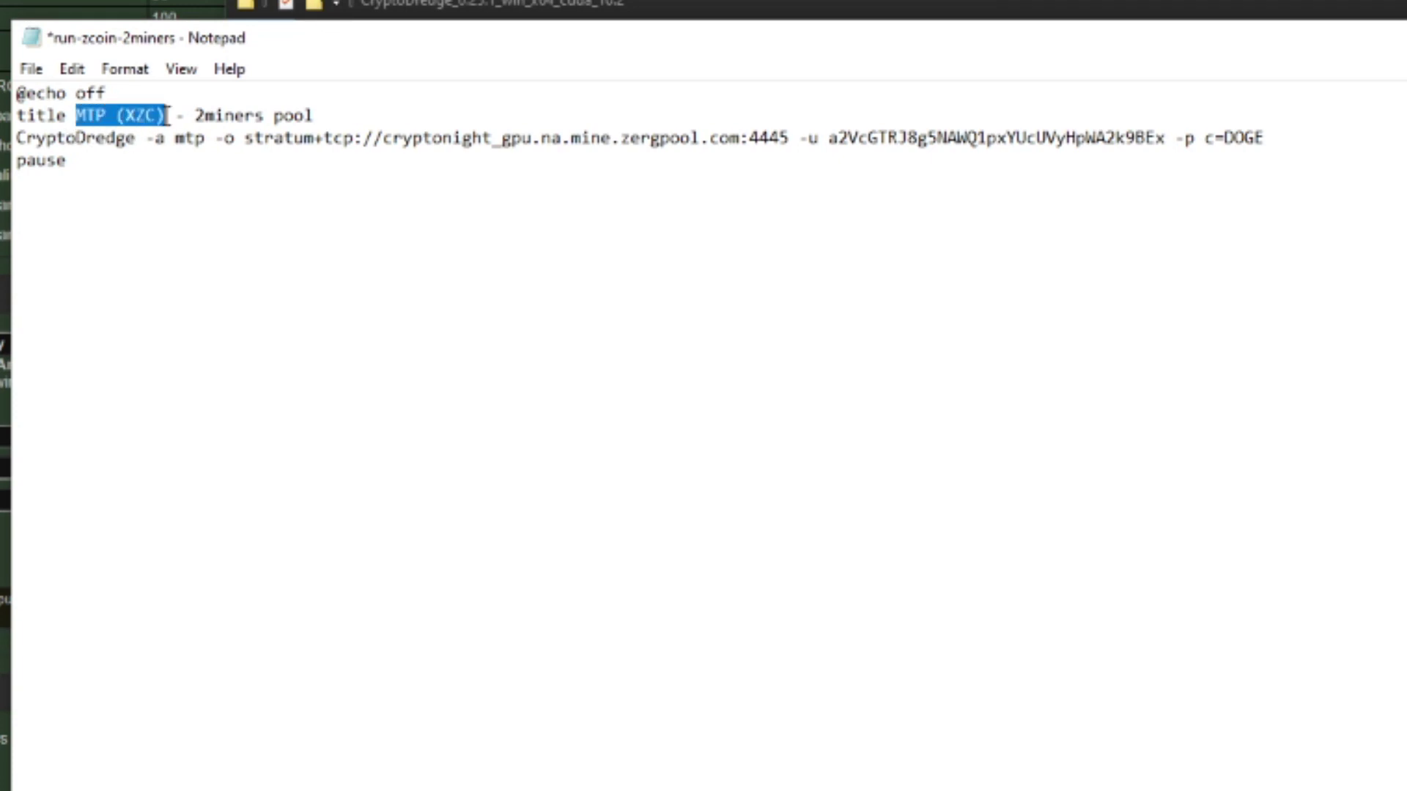
right_click(146, 116)
left_click(172, 223)
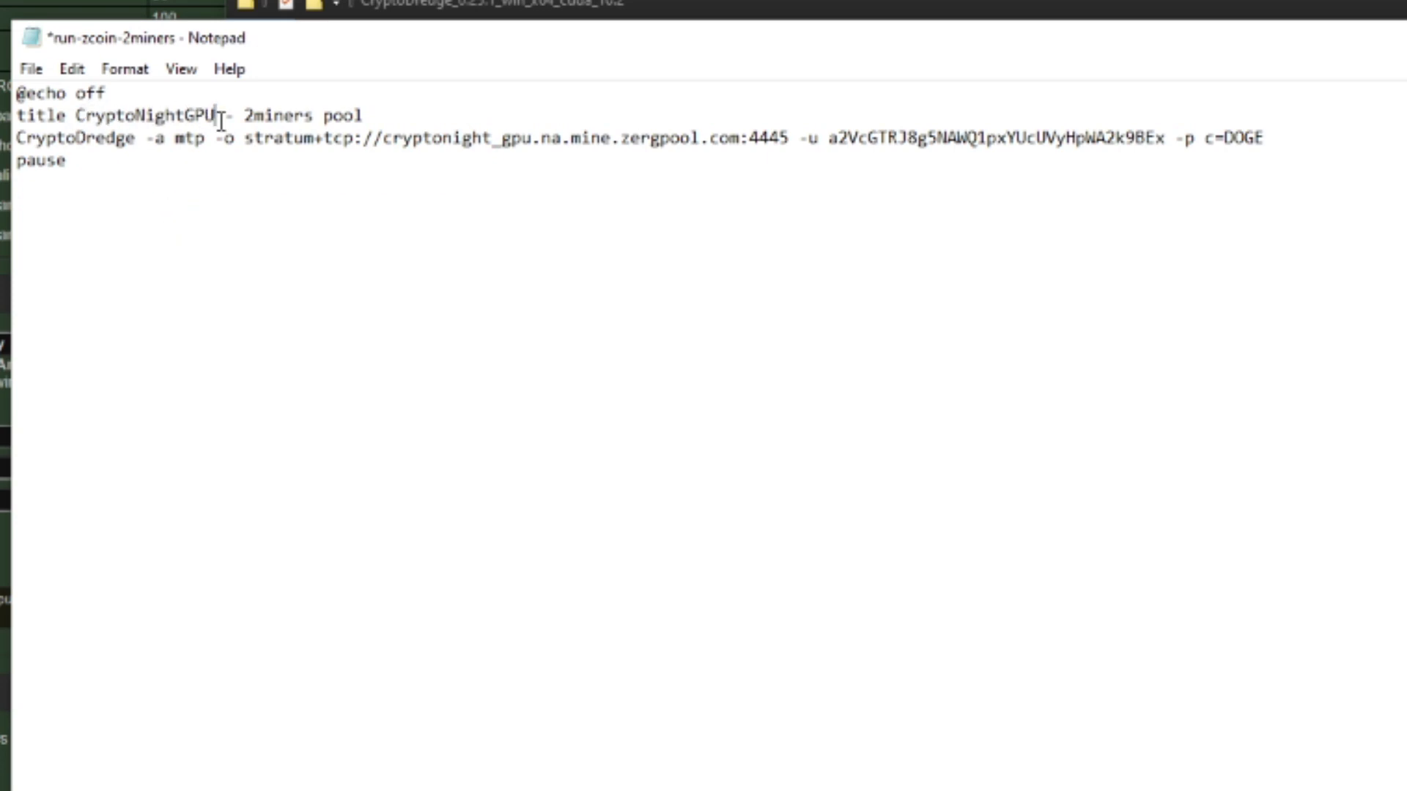
left_click_drag(249, 115, 317, 115)
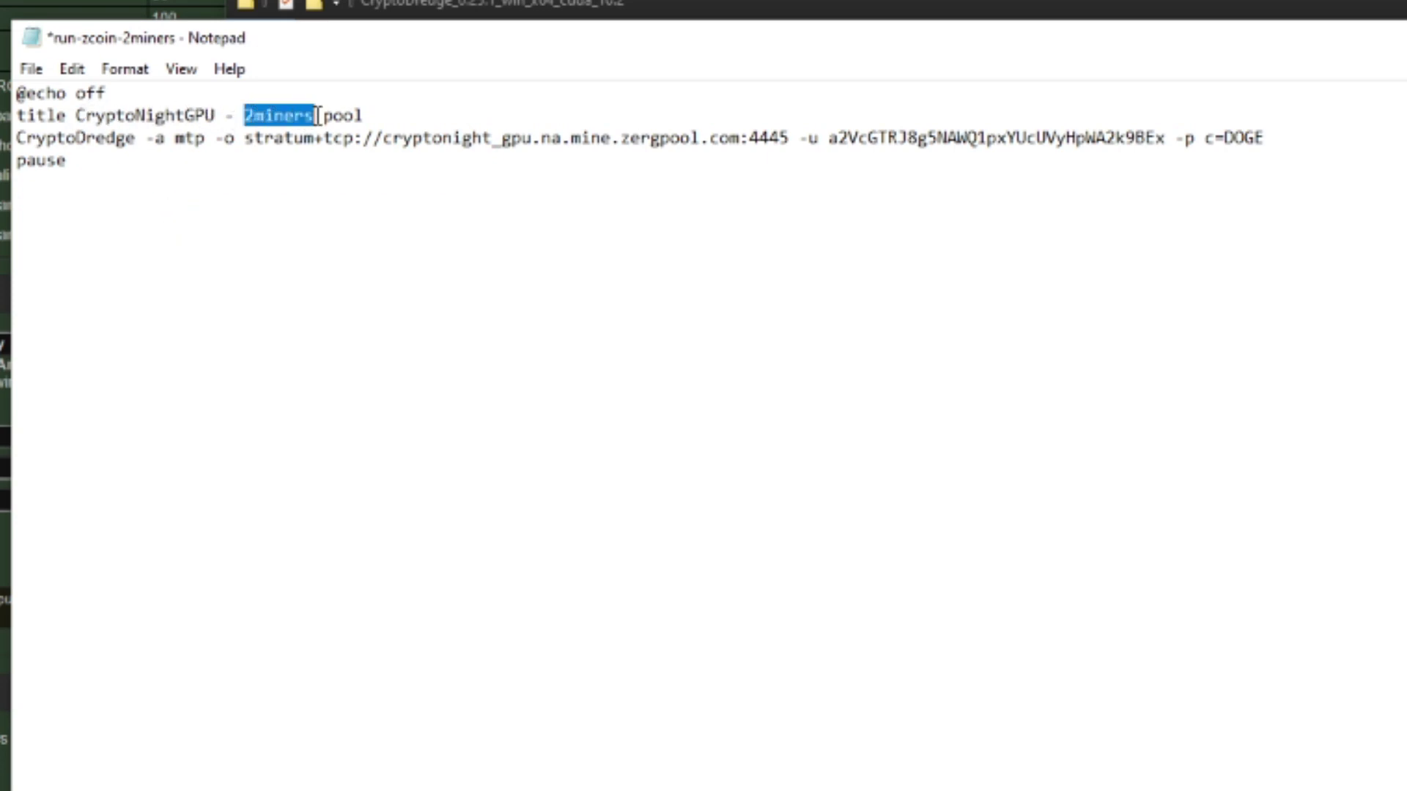
left_click(370, 117)
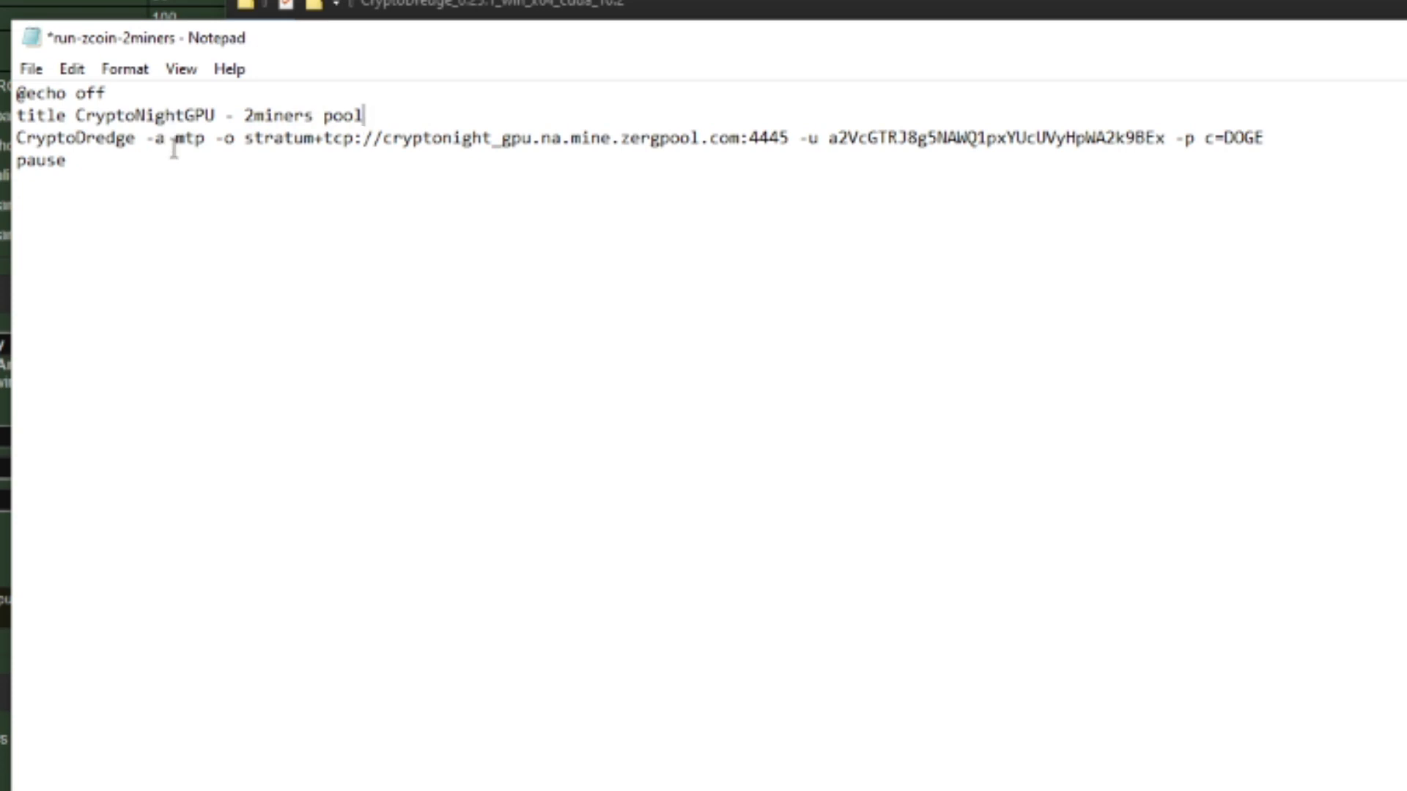
Copy the algorithm argument cngpu from the README's command-line arguments and close the README
left_click_drag(175, 139, 203, 141)
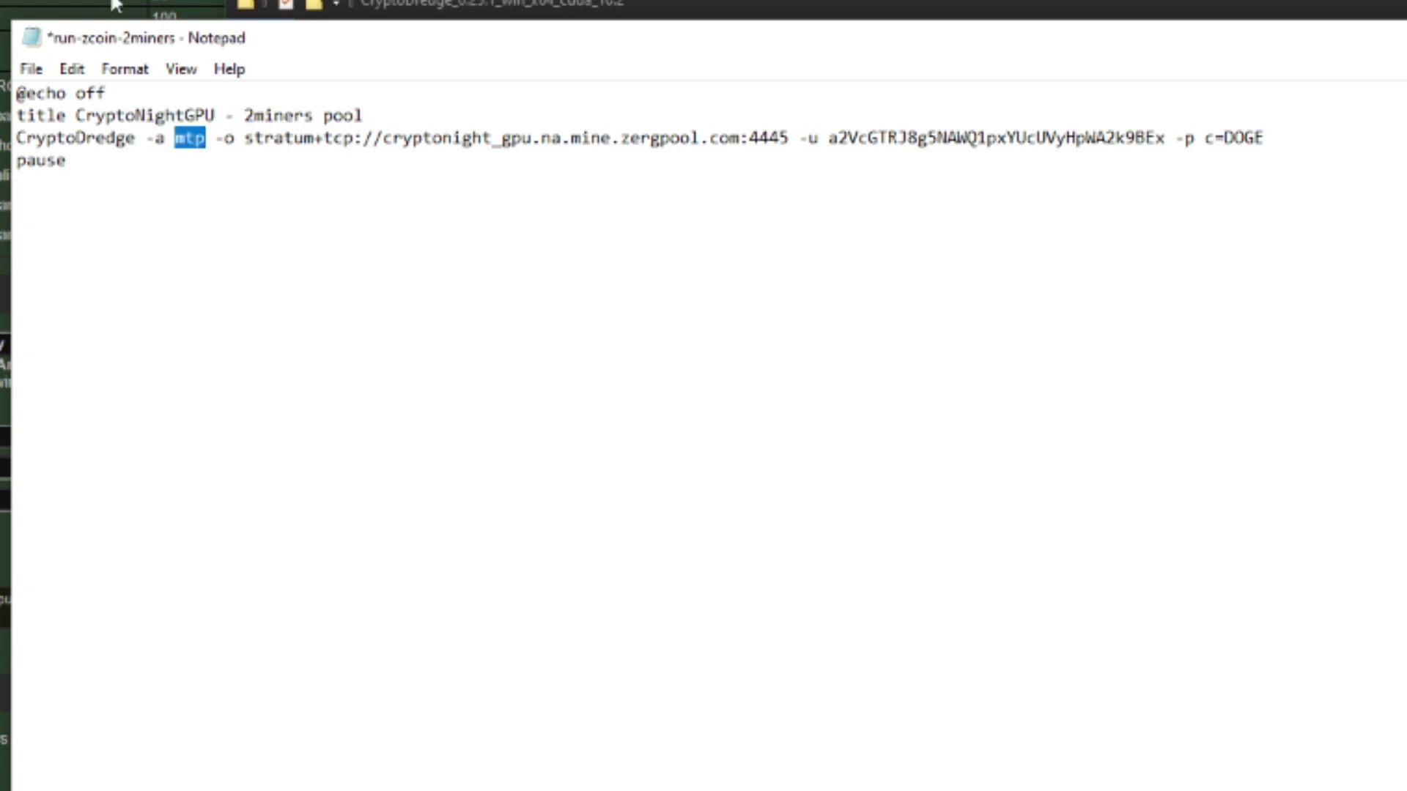
key("alt+Tab")
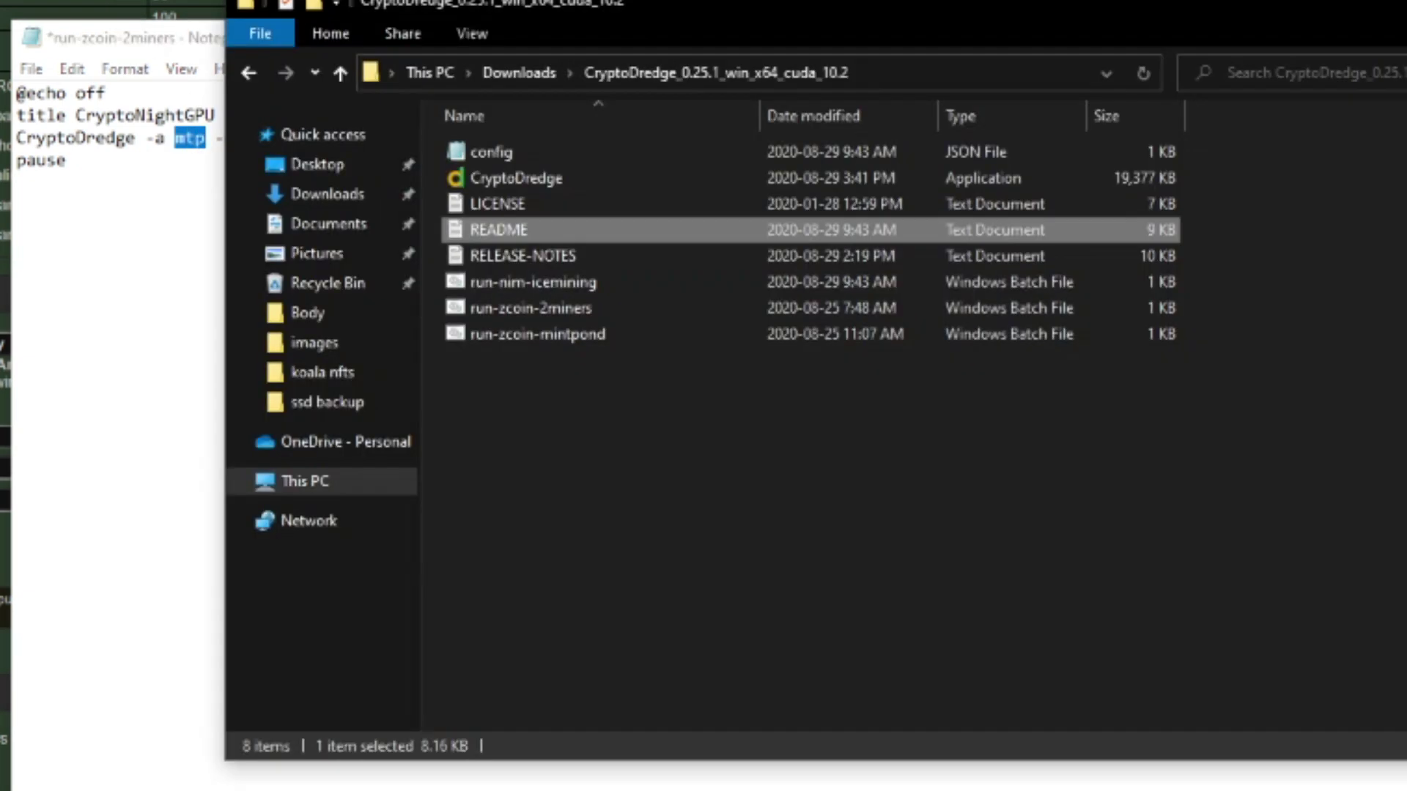
double_click(491, 227)
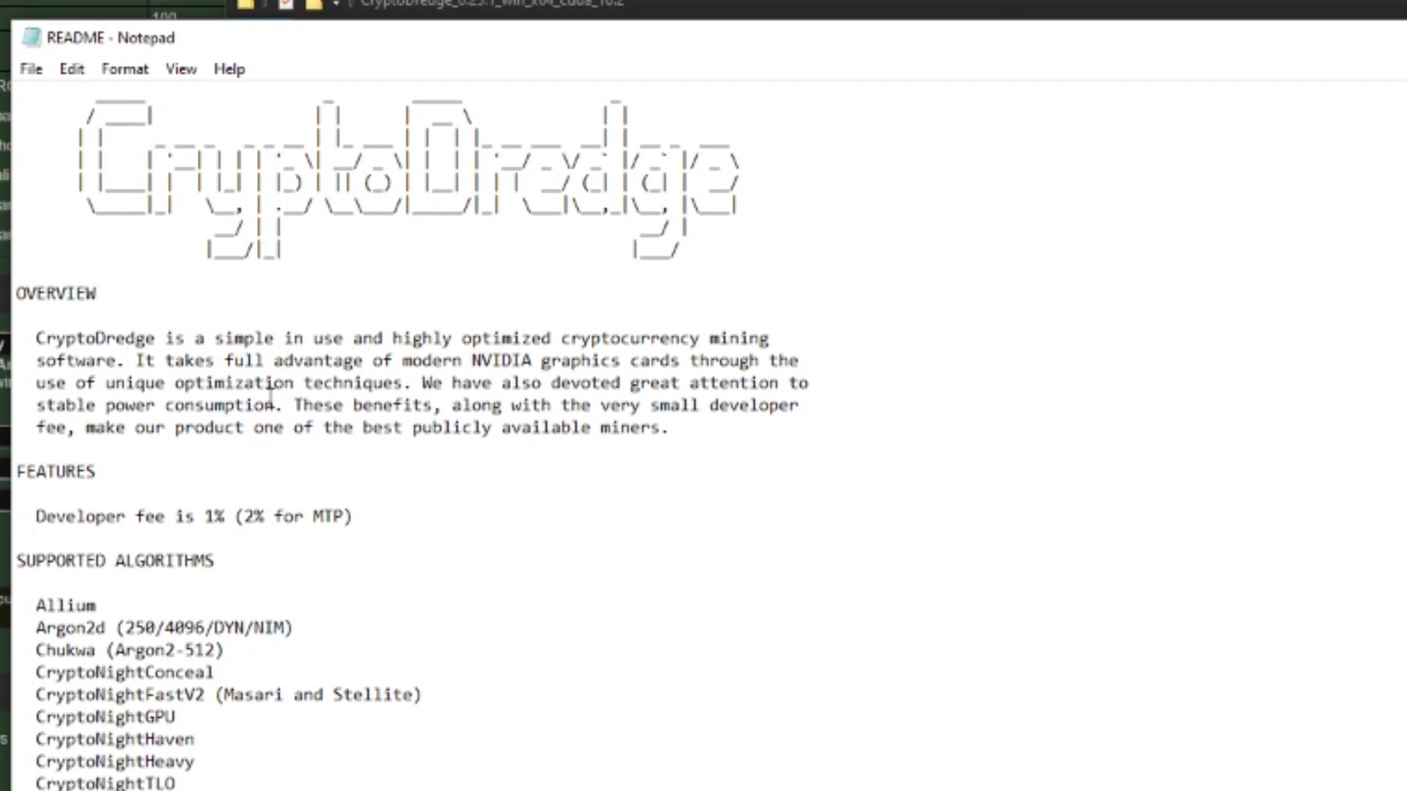
scroll(263, 402, "down", 15)
scroll(257, 410, "down", 2)
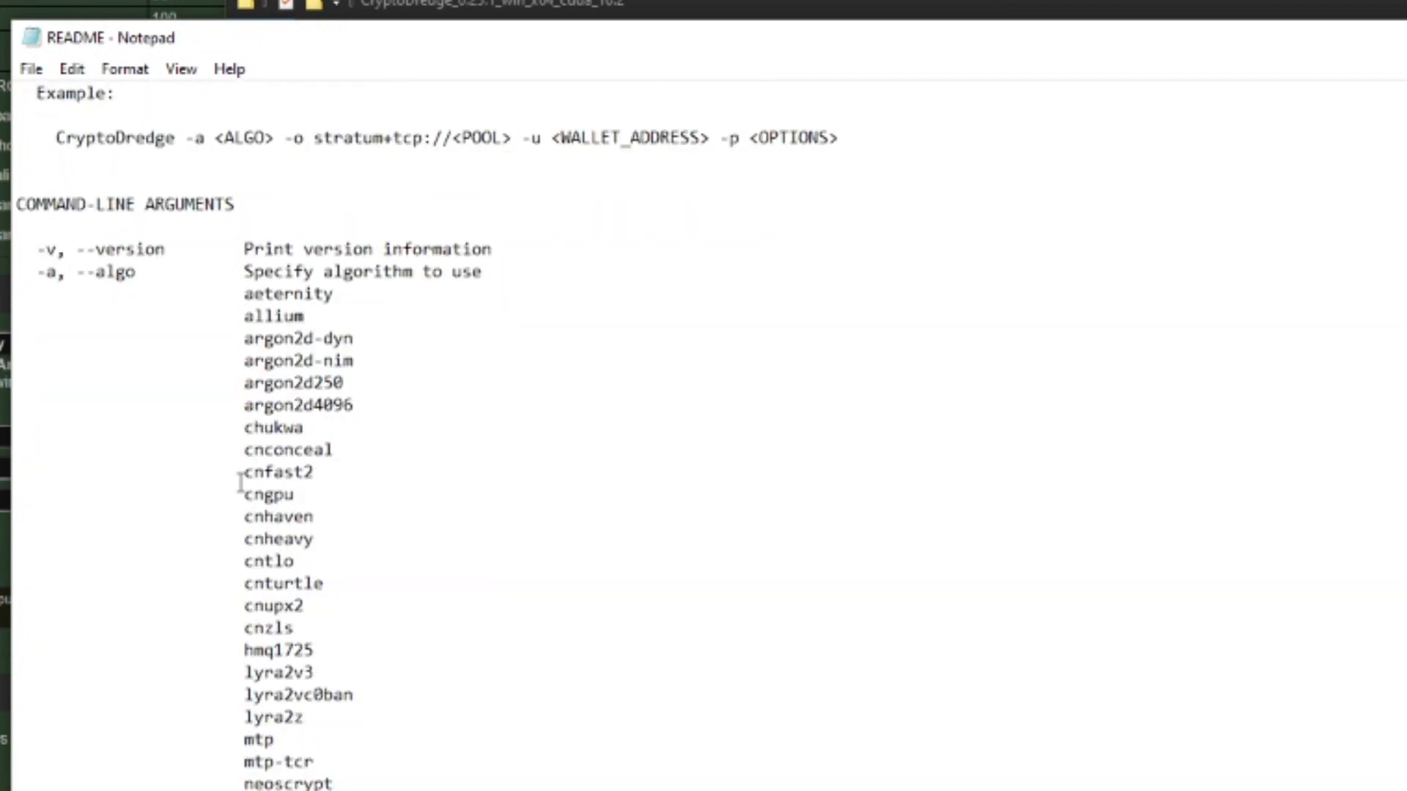
left_click_drag(244, 496, 295, 496)
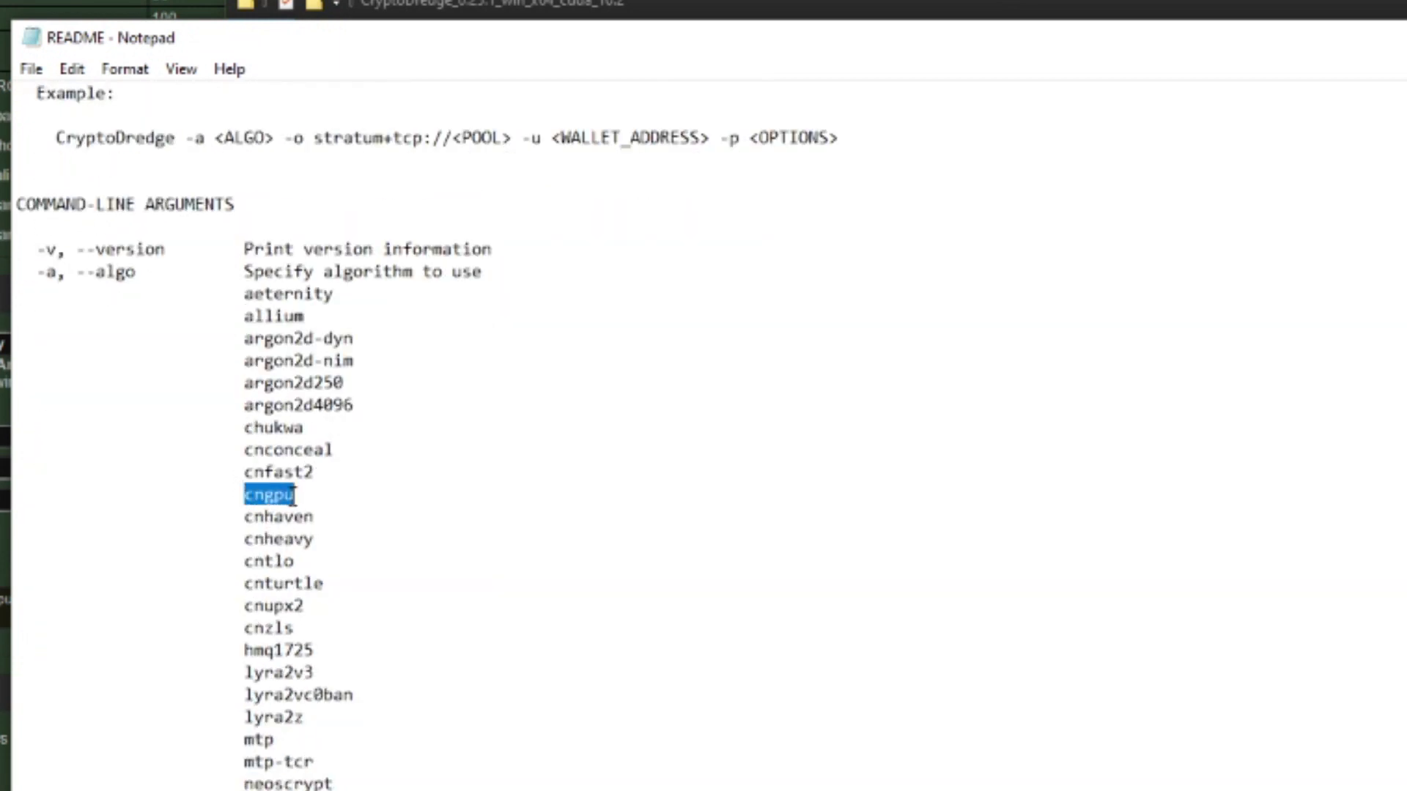
right_click(272, 501)
left_click(342, 578)
key("alt+F4")
Replace mtp after the -a option in the miner command with the copied argument cngpu
left_click(180, 173)
left_click(177, 137)
left_click_drag(178, 138, 205, 139)
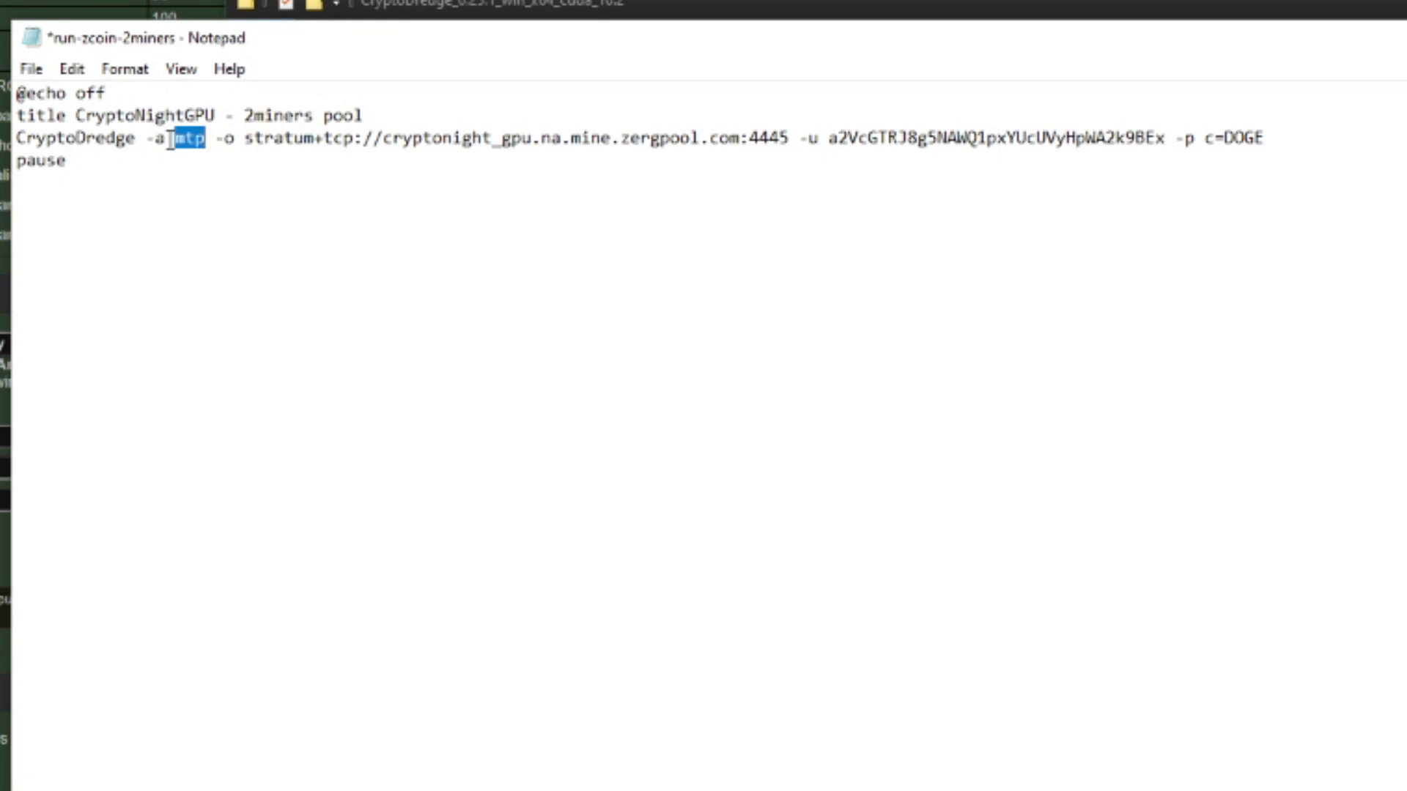
right_click(179, 139)
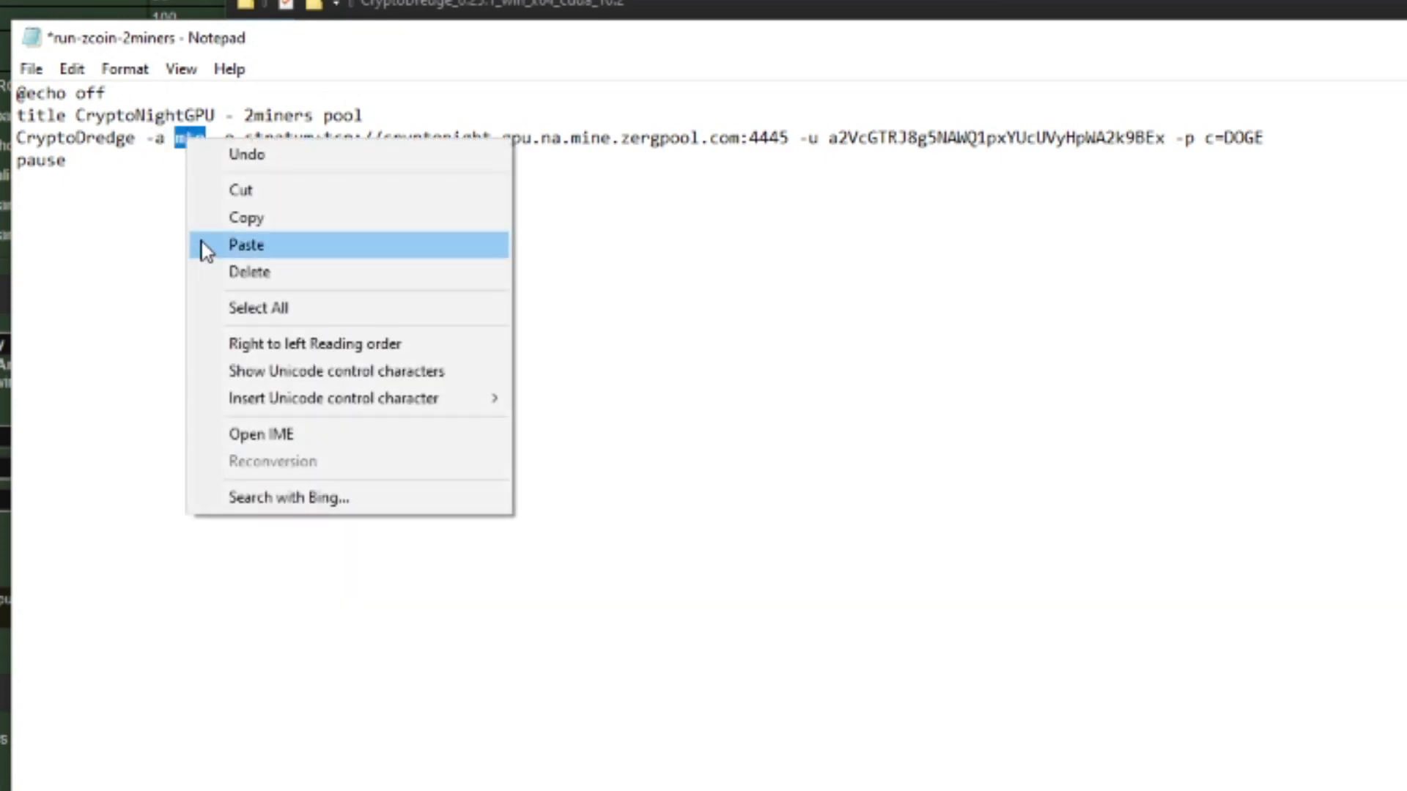
left_click(198, 243)
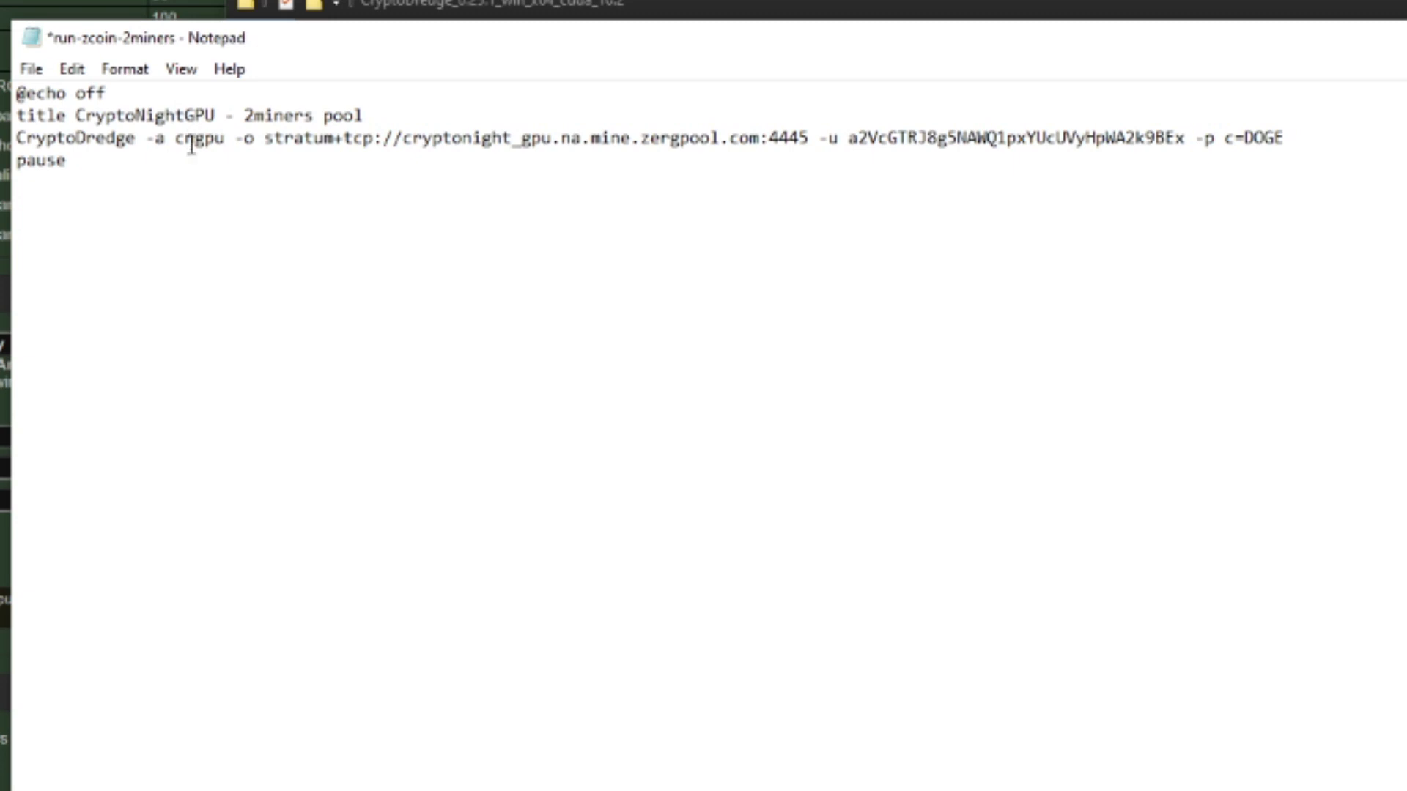
left_click_drag(77, 115, 216, 117)
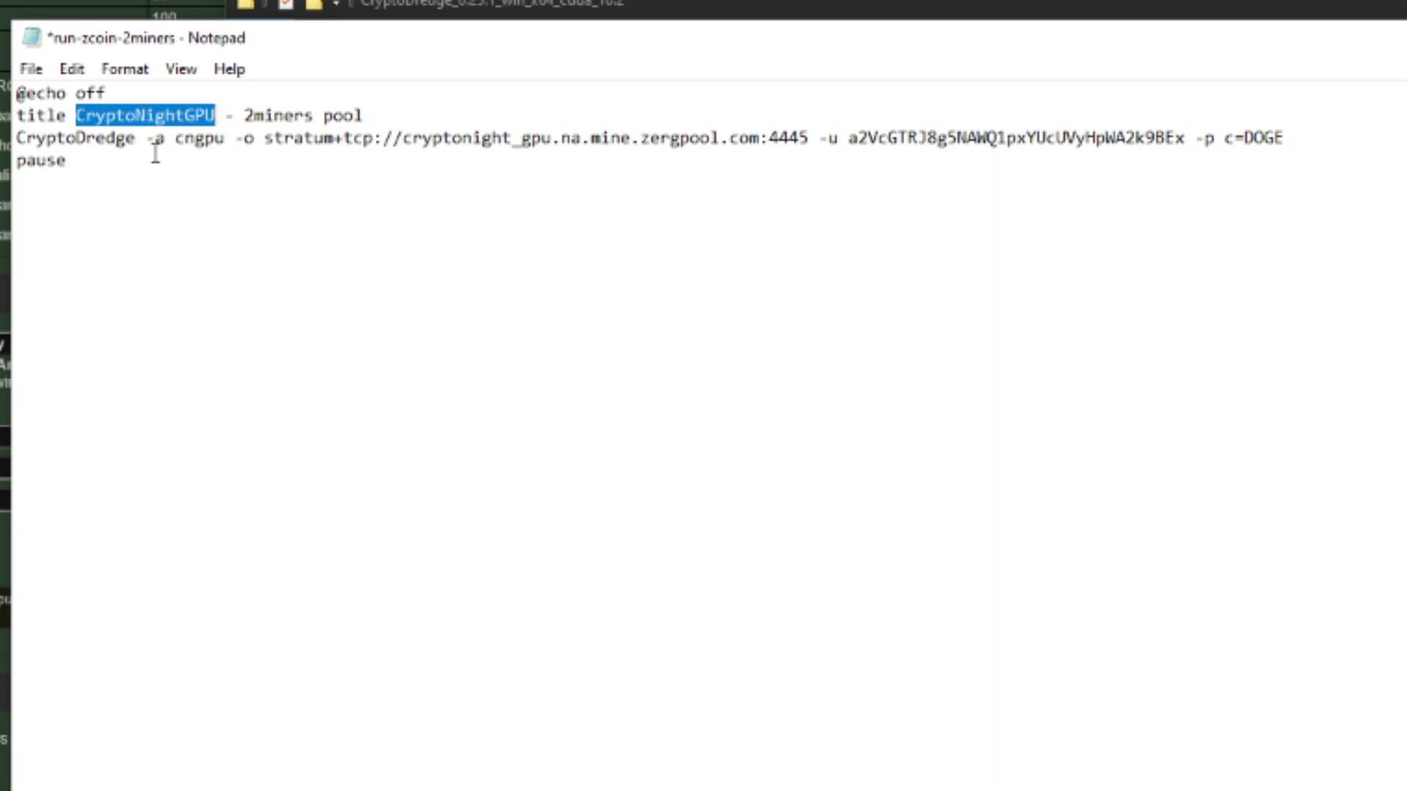
left_click_drag(146, 139, 225, 143)
left_click(182, 140)
left_click(201, 169)
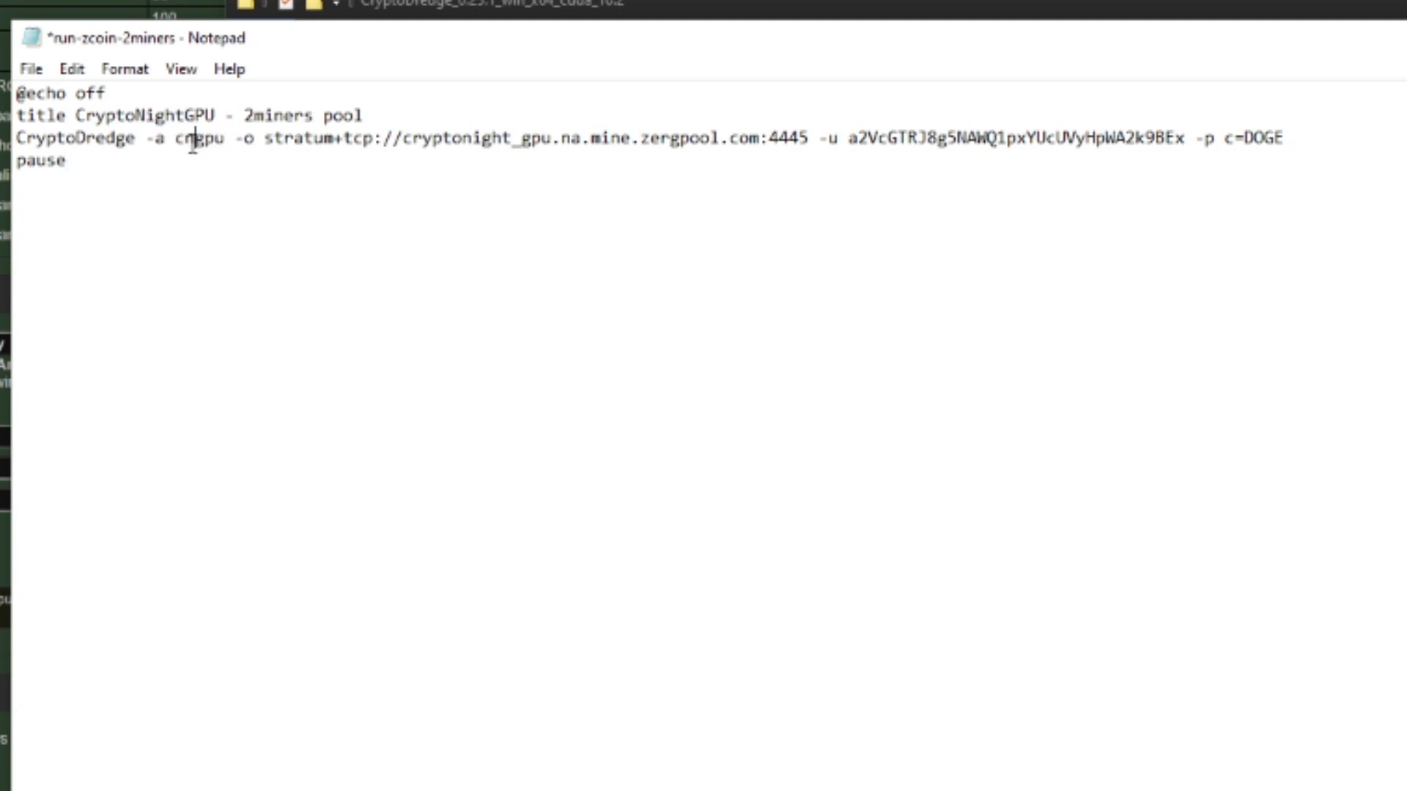
Save the run-zcoin-2miners batch file and close it
left_click(34, 72)
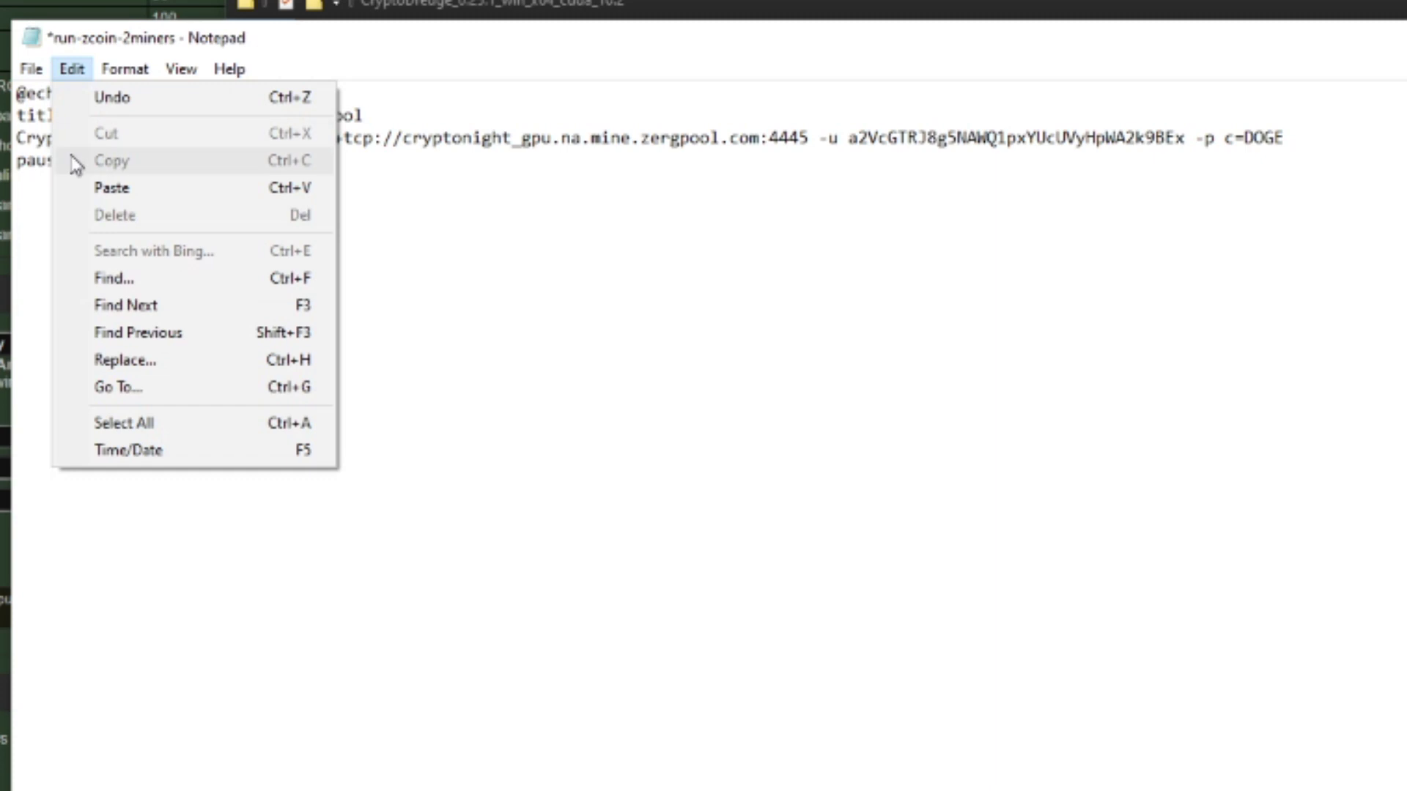
left_click(44, 182)
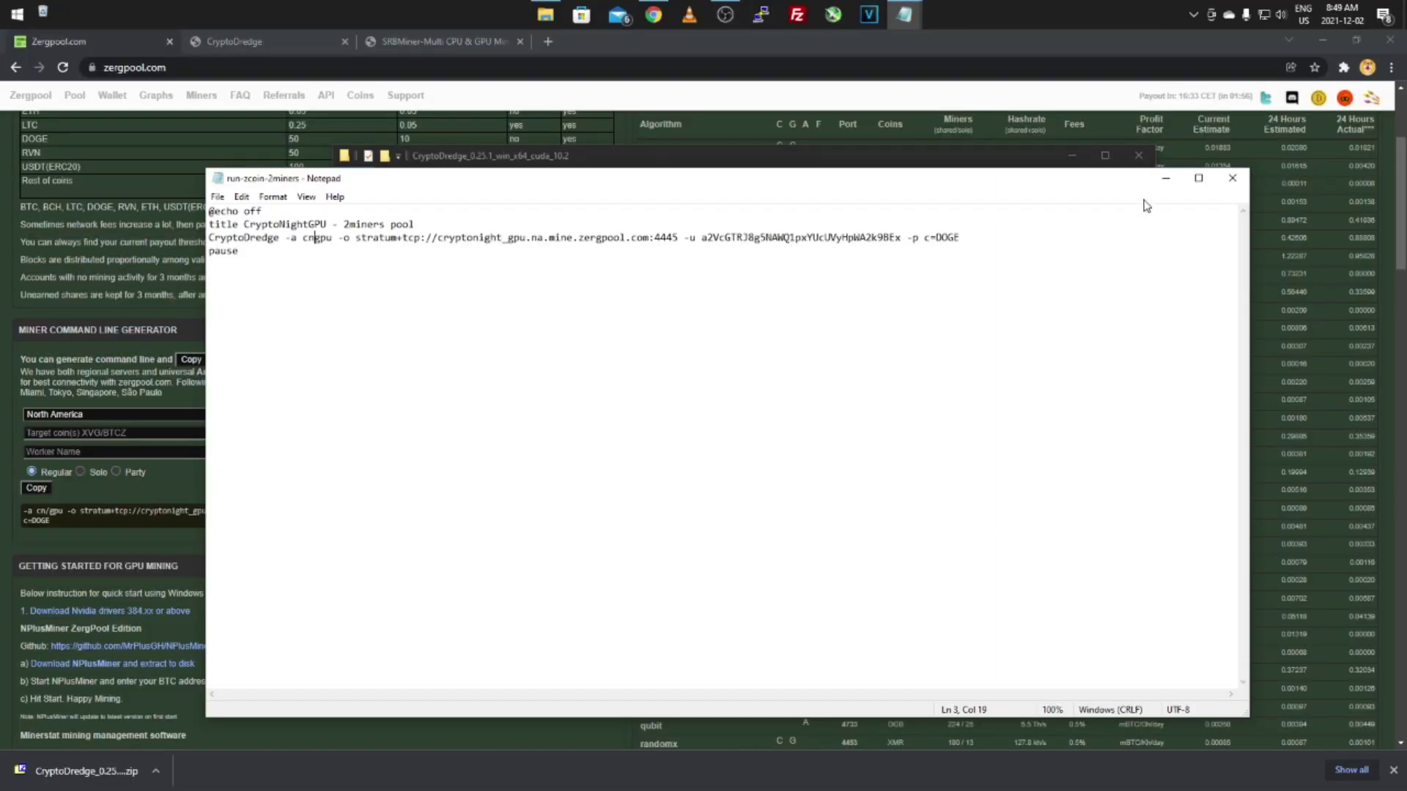
left_click(1233, 178)
left_click(520, 338)
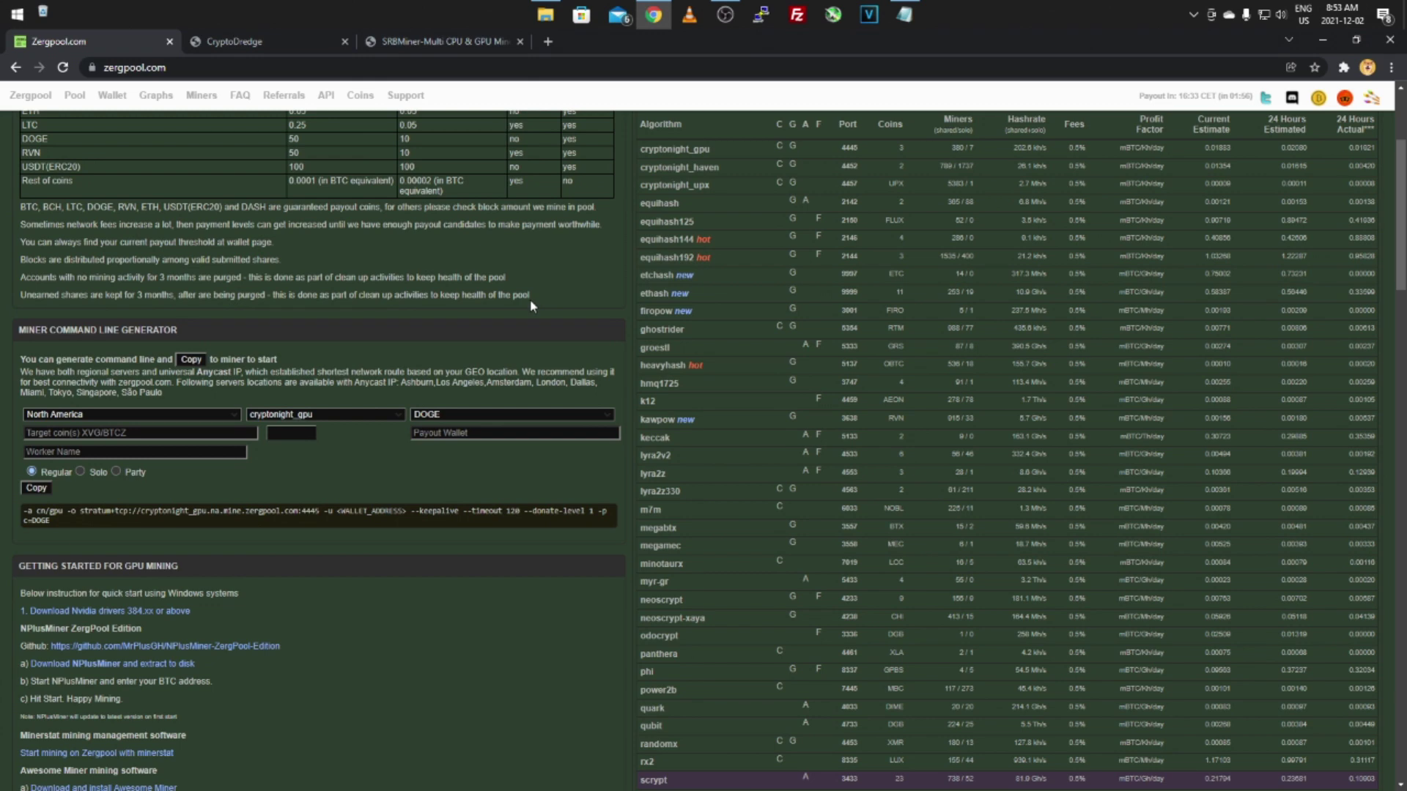
Look through Zergpool's algorithm table and open the download page of the SRBMiner-Multi site
scroll(608, 513, "down", 4)
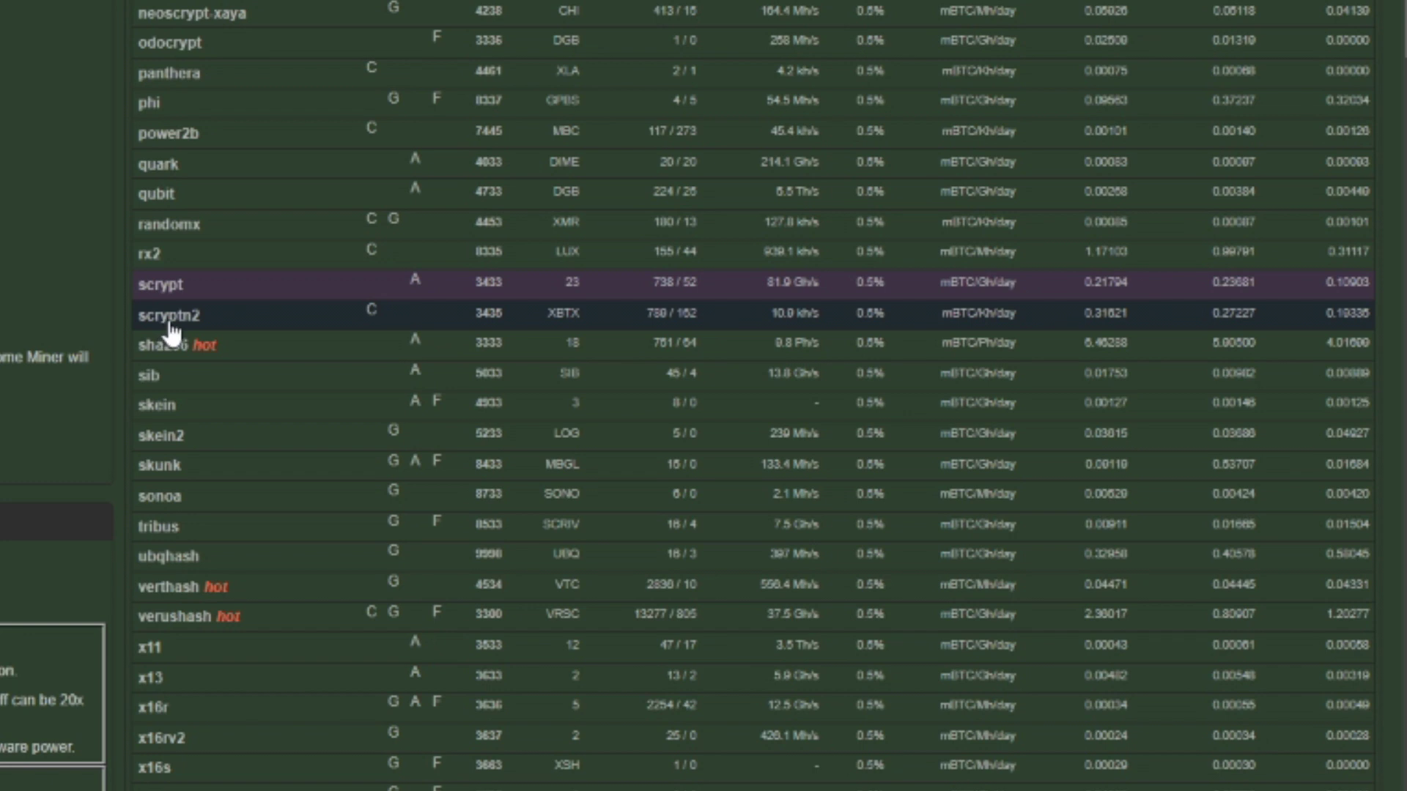
scroll(121, 329, "down", 1)
scroll(120, 330, "down", 5)
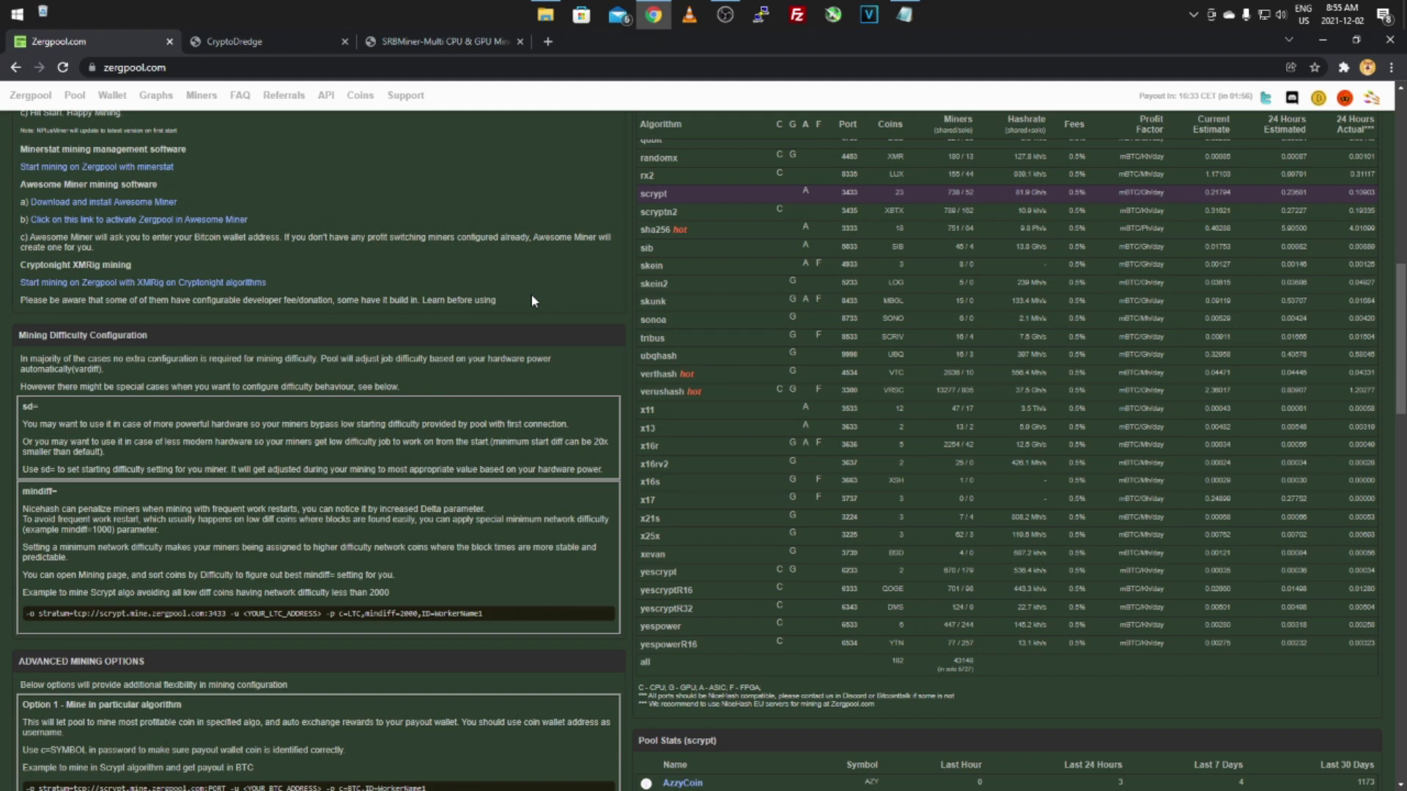
left_click(402, 46)
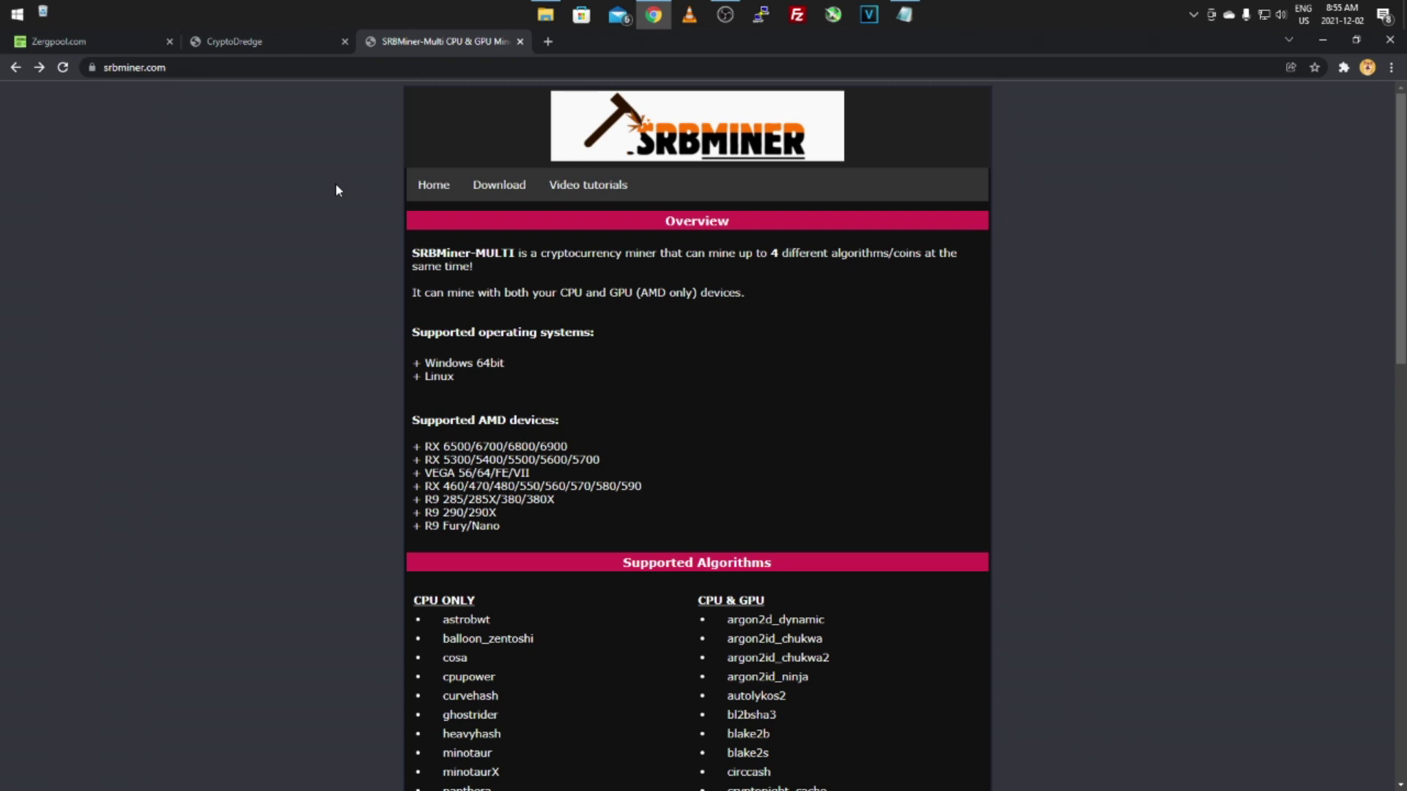
left_click(503, 192)
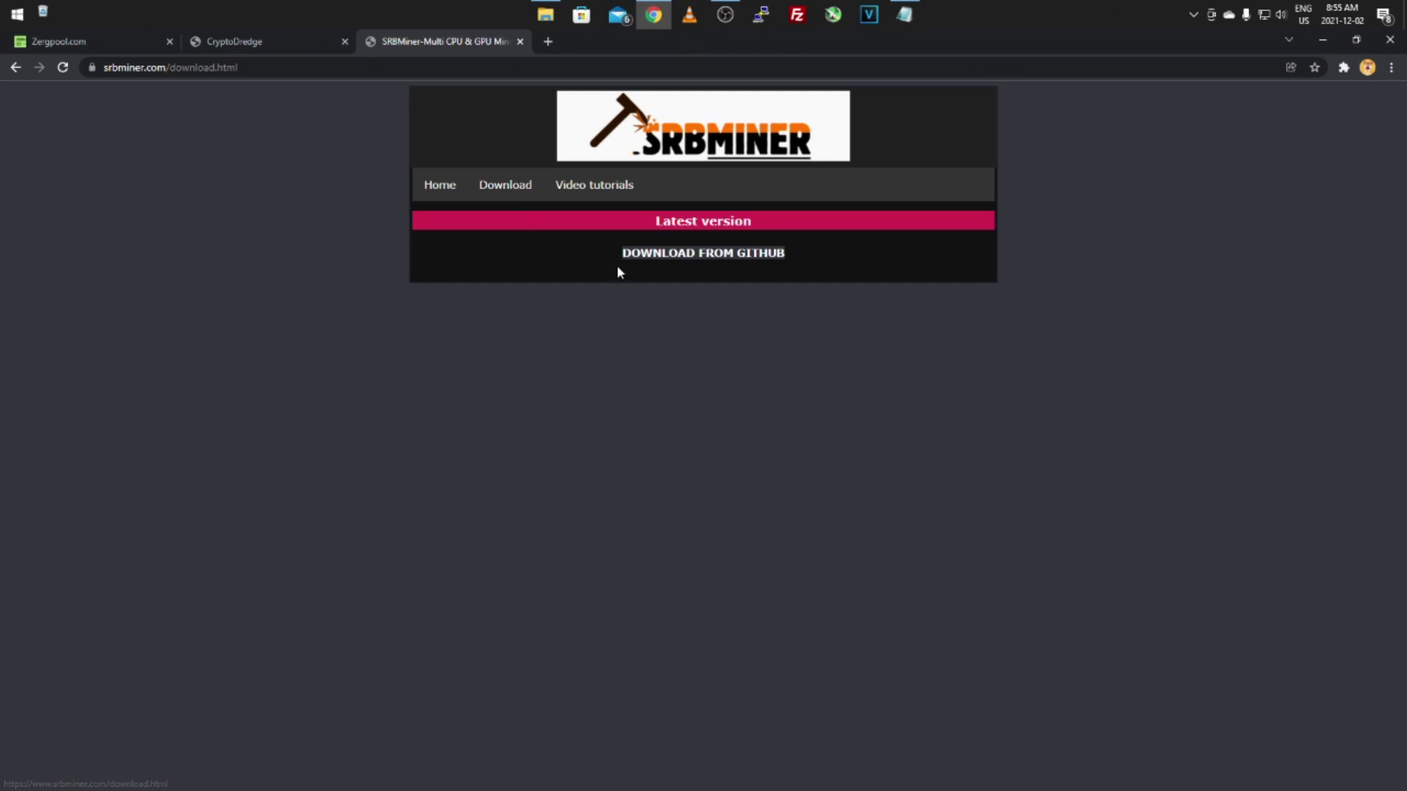
Download SRBMiner-Multi-0-8-5-win64.zip from the GitHub releases page, keep the flagged file anyway and close the downloads list
left_click(701, 258)
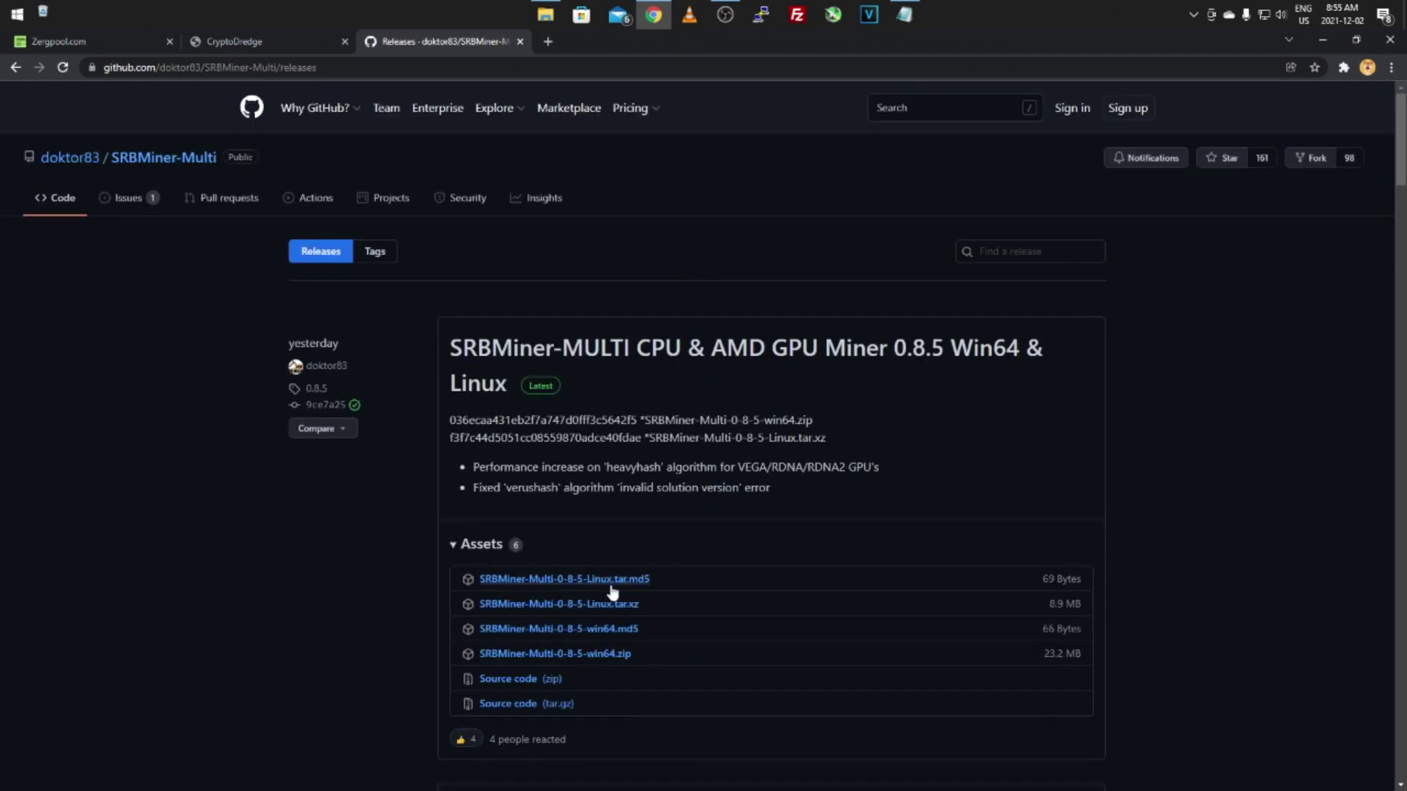
left_click(580, 659)
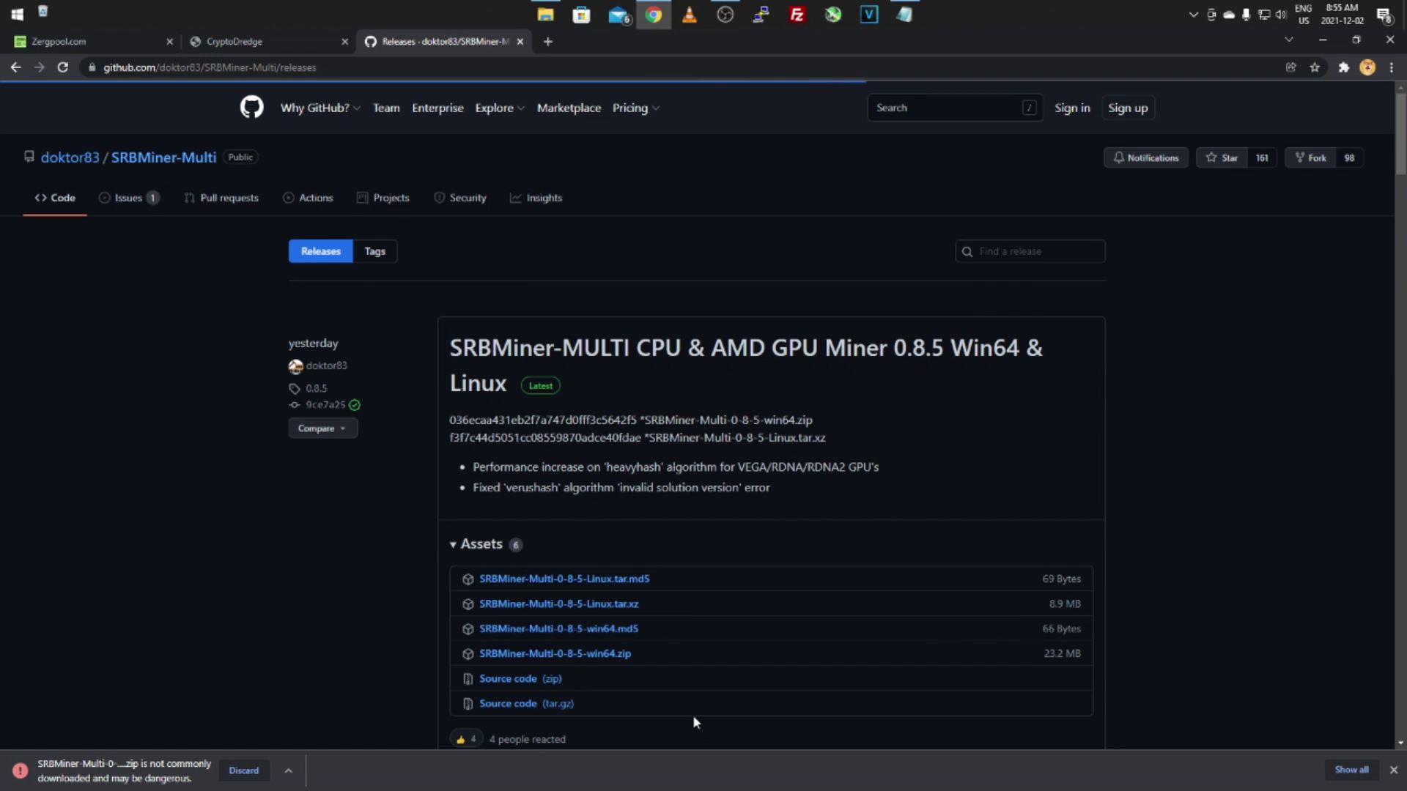
left_click(1350, 770)
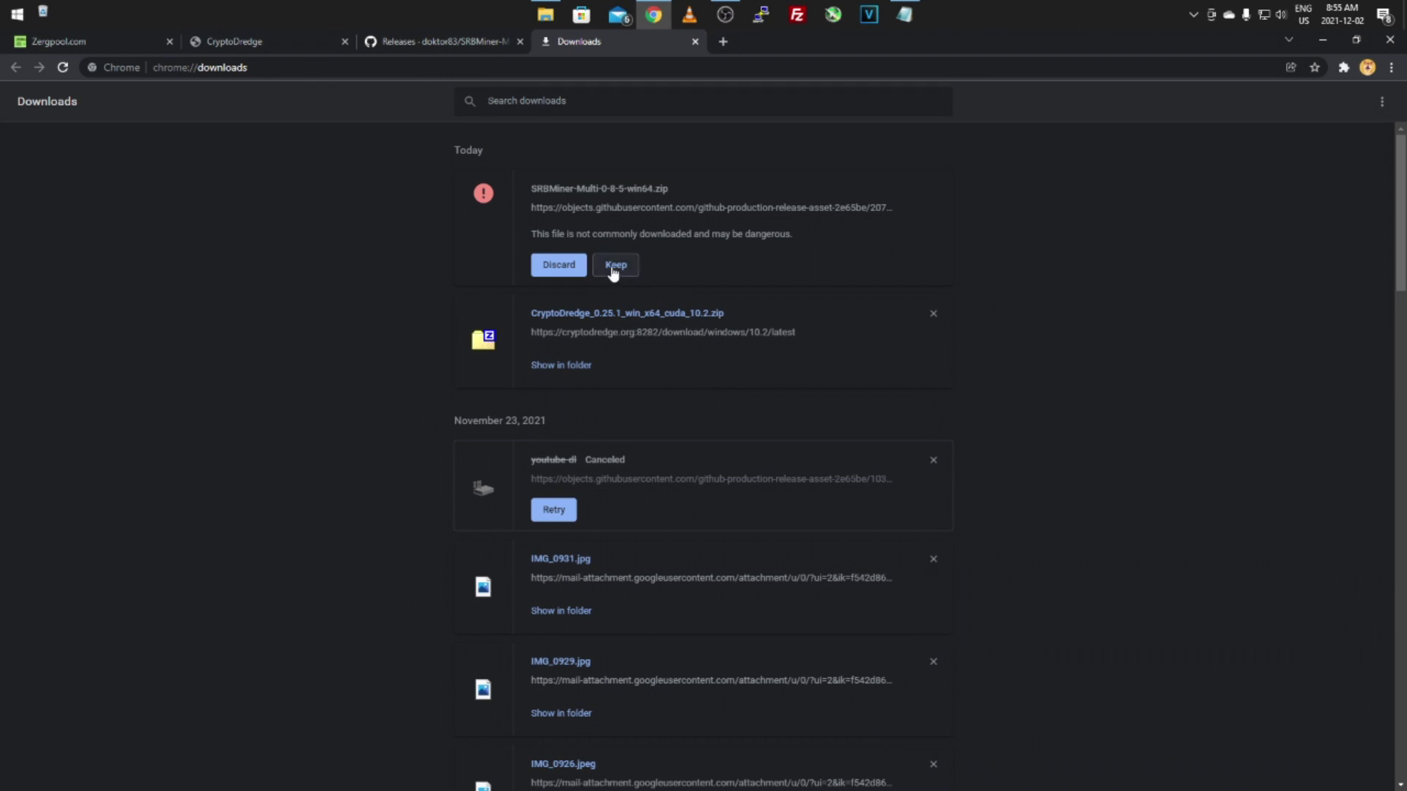
left_click(614, 270)
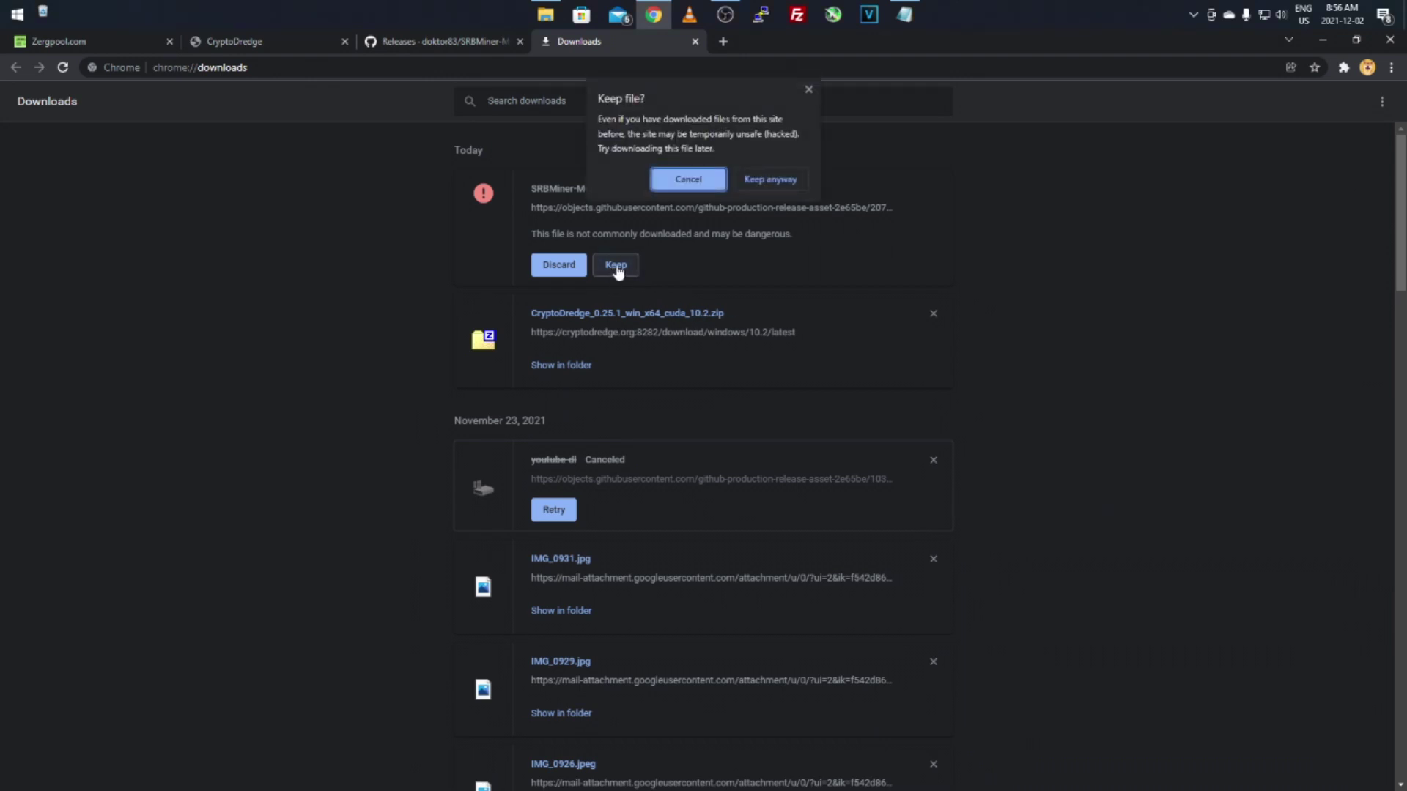
left_click(779, 184)
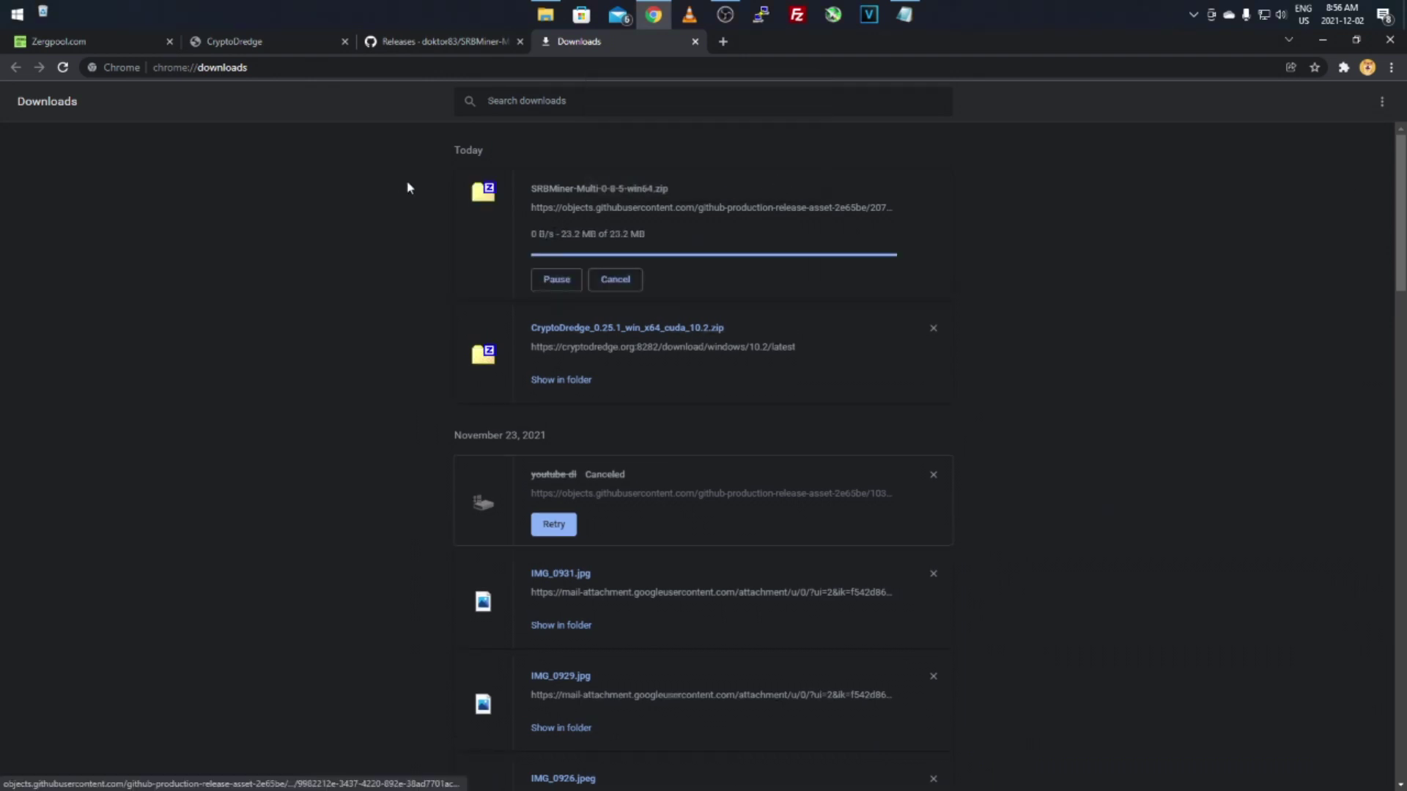
left_click(694, 42)
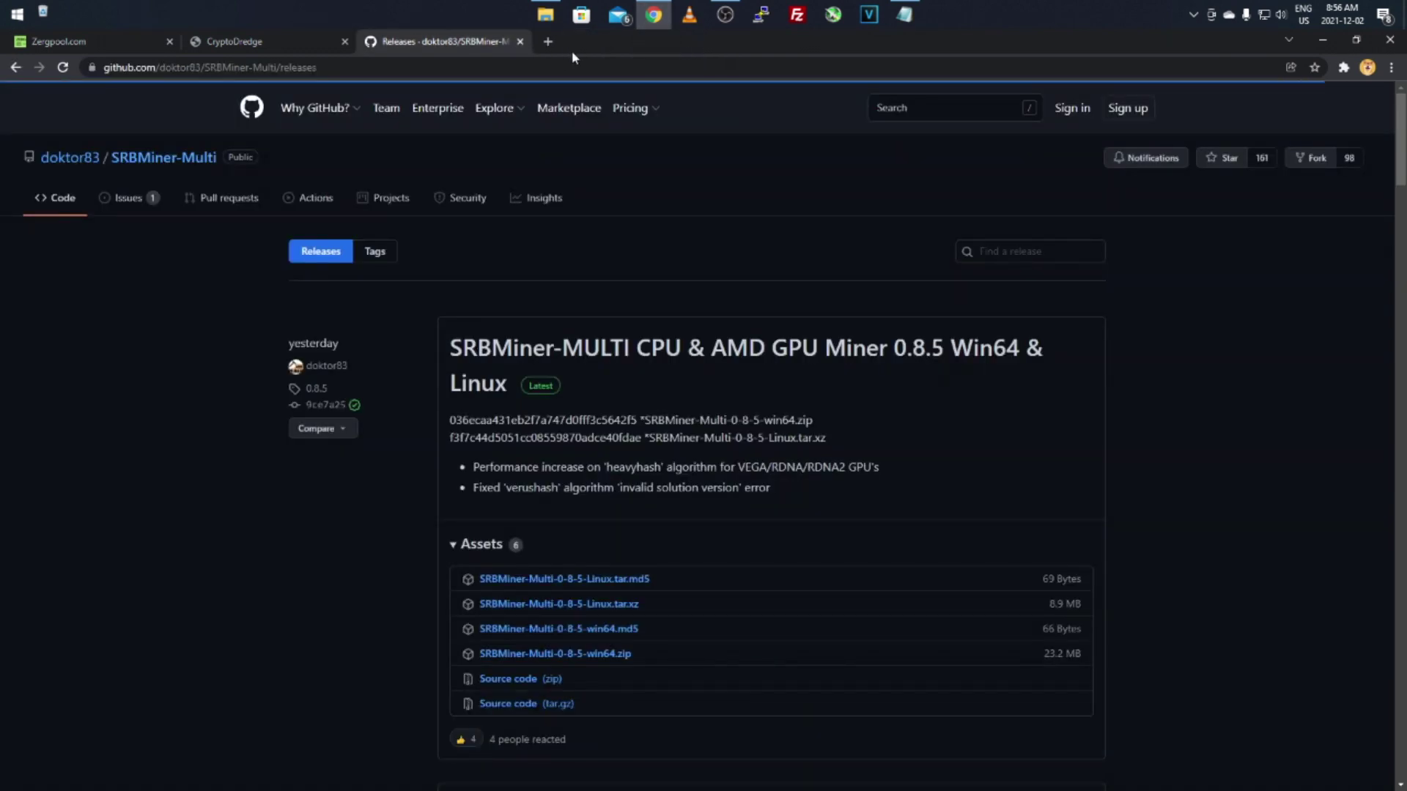
Extract SRBMiner-Multi-0-8-5-win64.zip in the Downloads folder into a folder of the same name
left_click(546, 14)
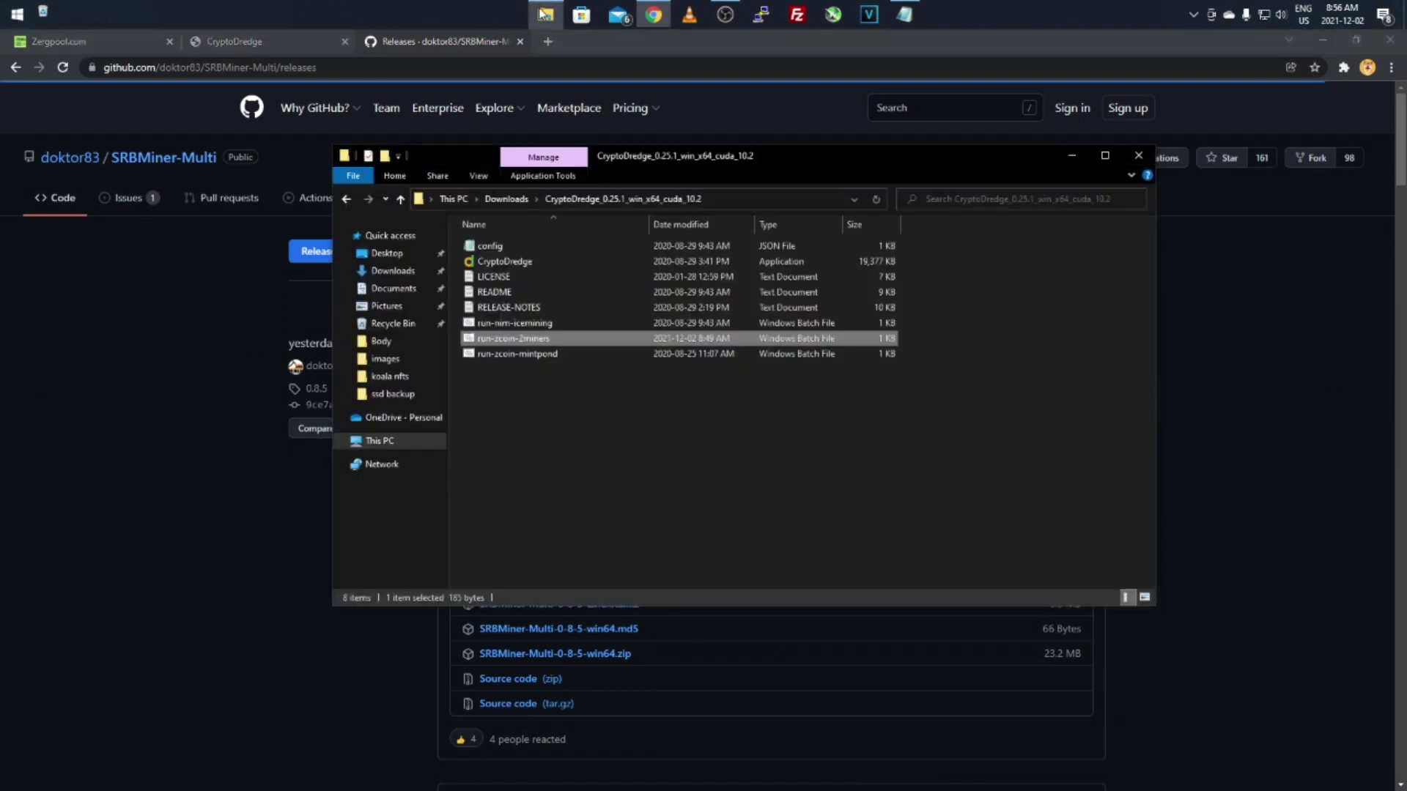
left_click(382, 274)
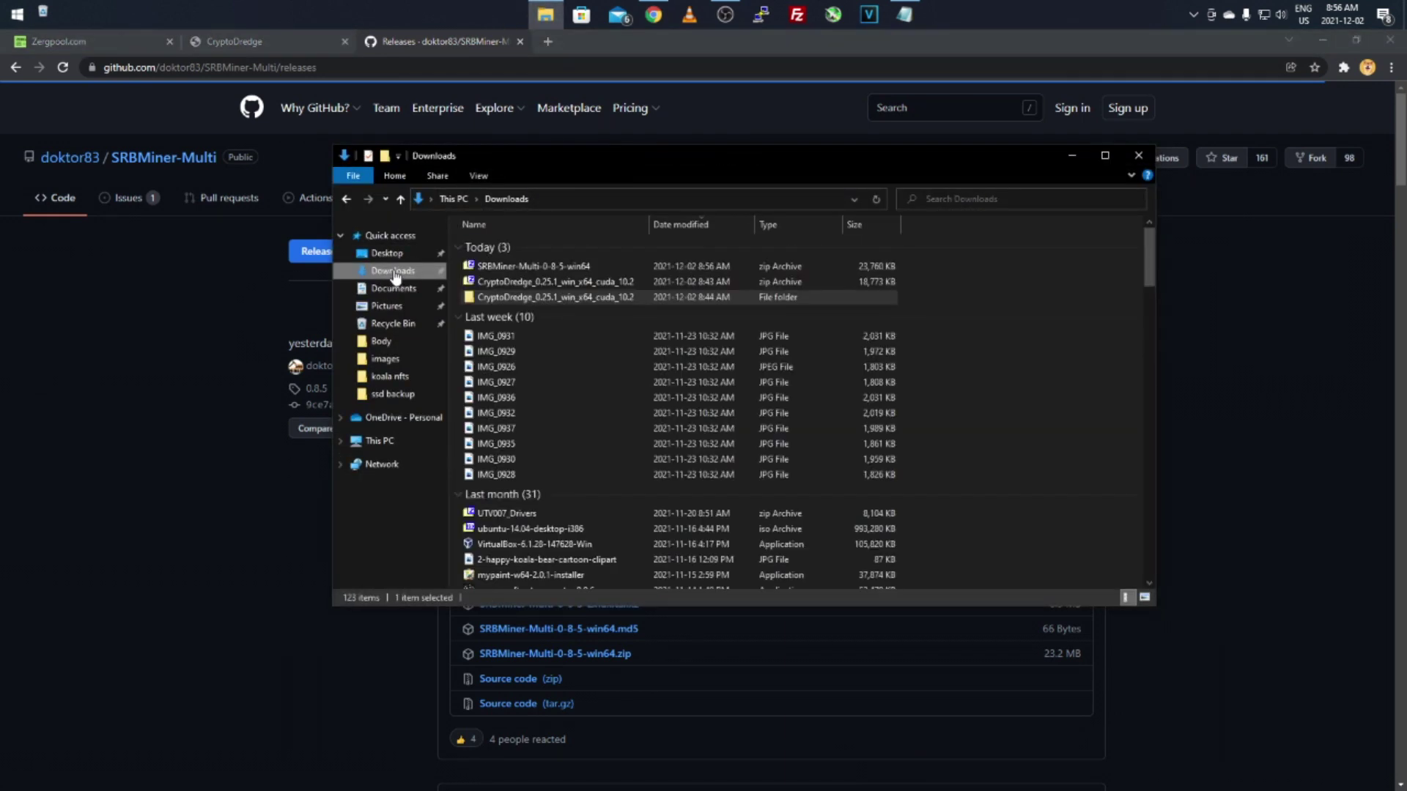
right_click(495, 266)
mouse_move(682, 309)
left_click(762, 375)
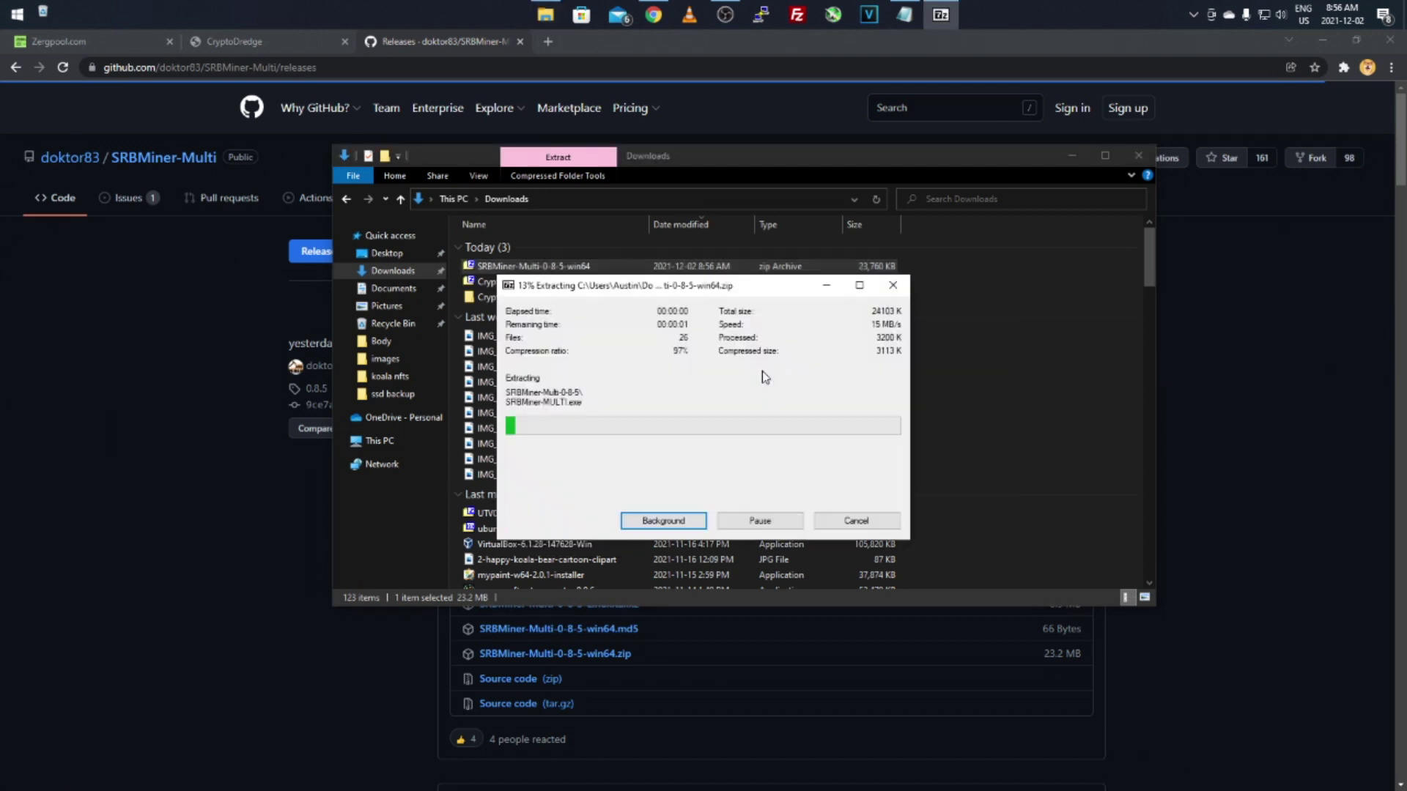
Open the Microsoft Defender Antivirus exclusions list in the Windows virus and threat protection settings
left_click(16, 14)
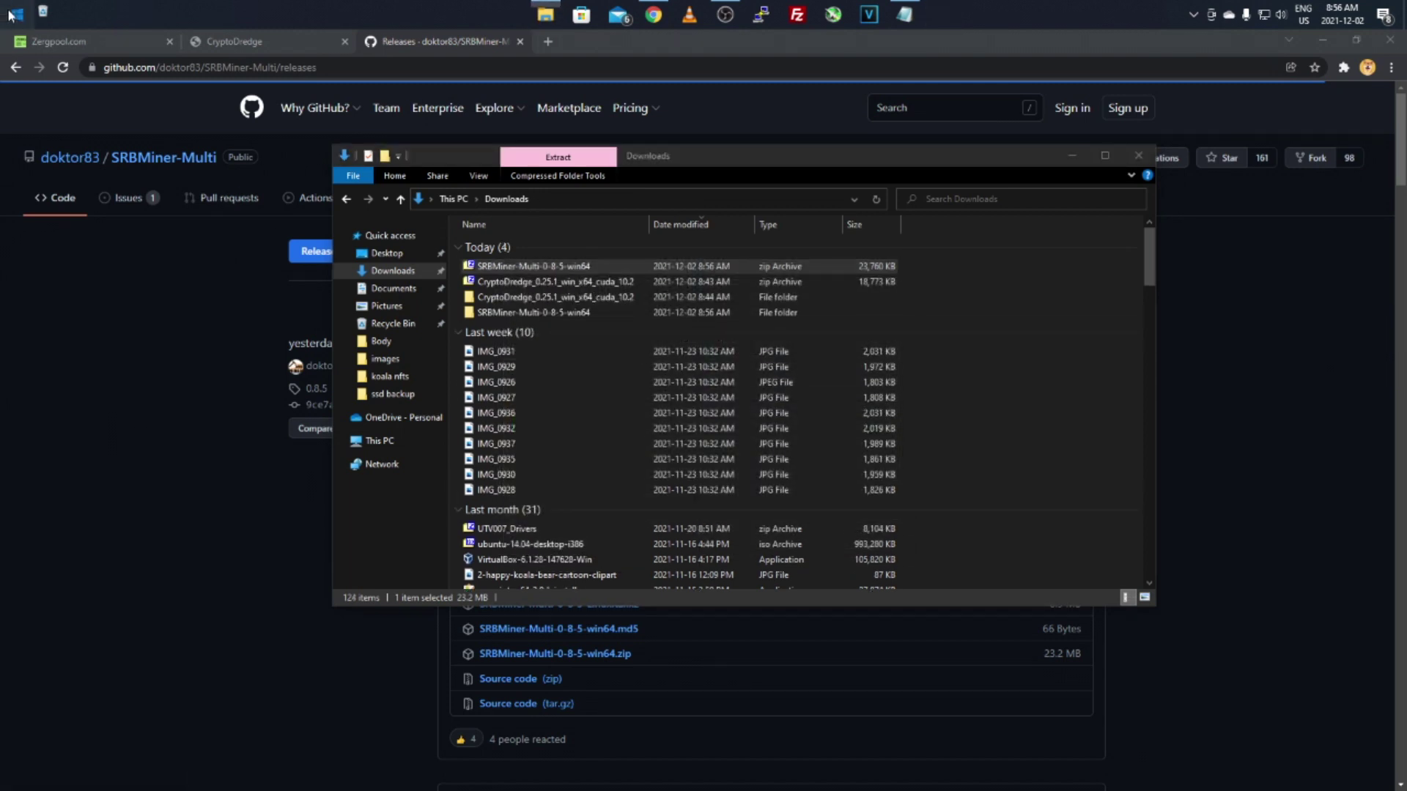
left_click(16, 445)
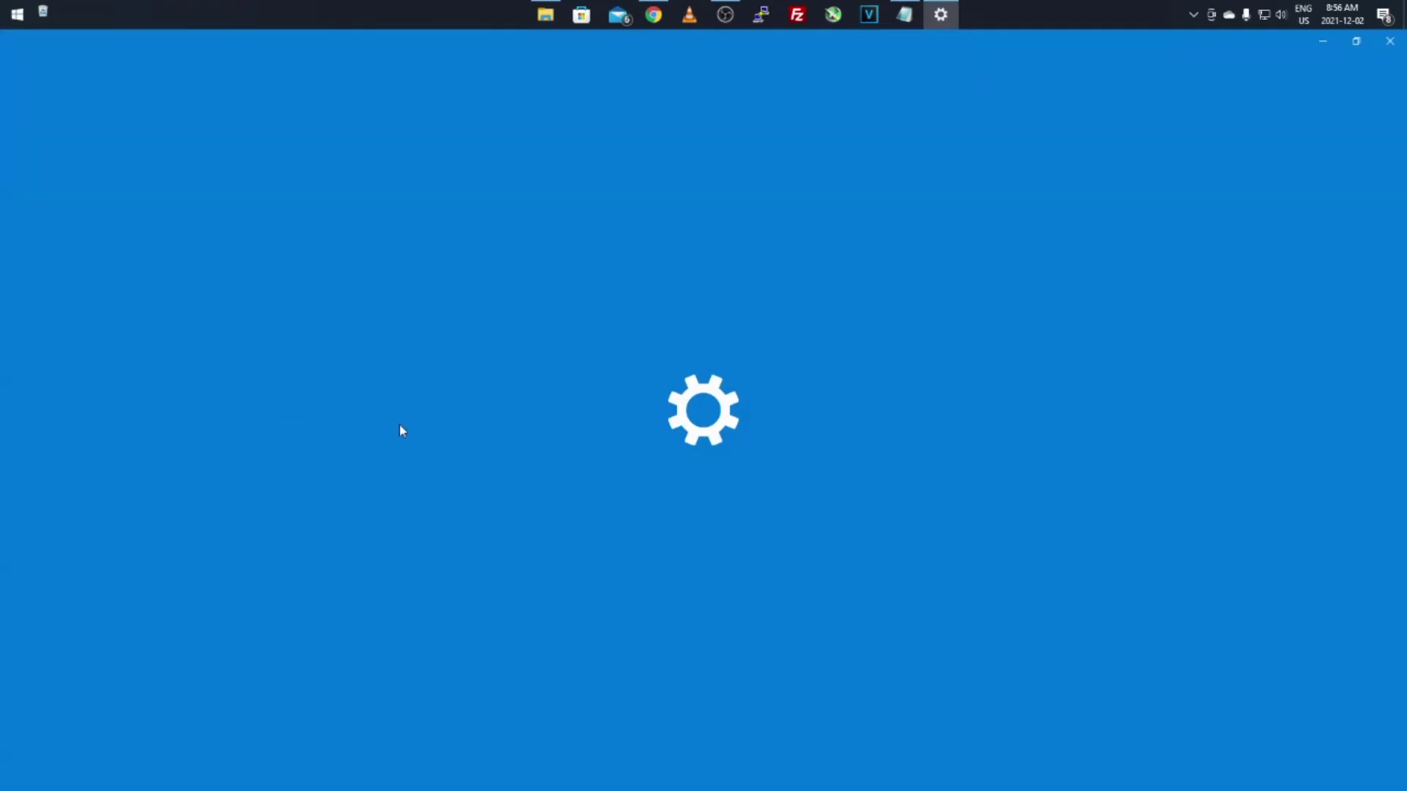
left_click(731, 443)
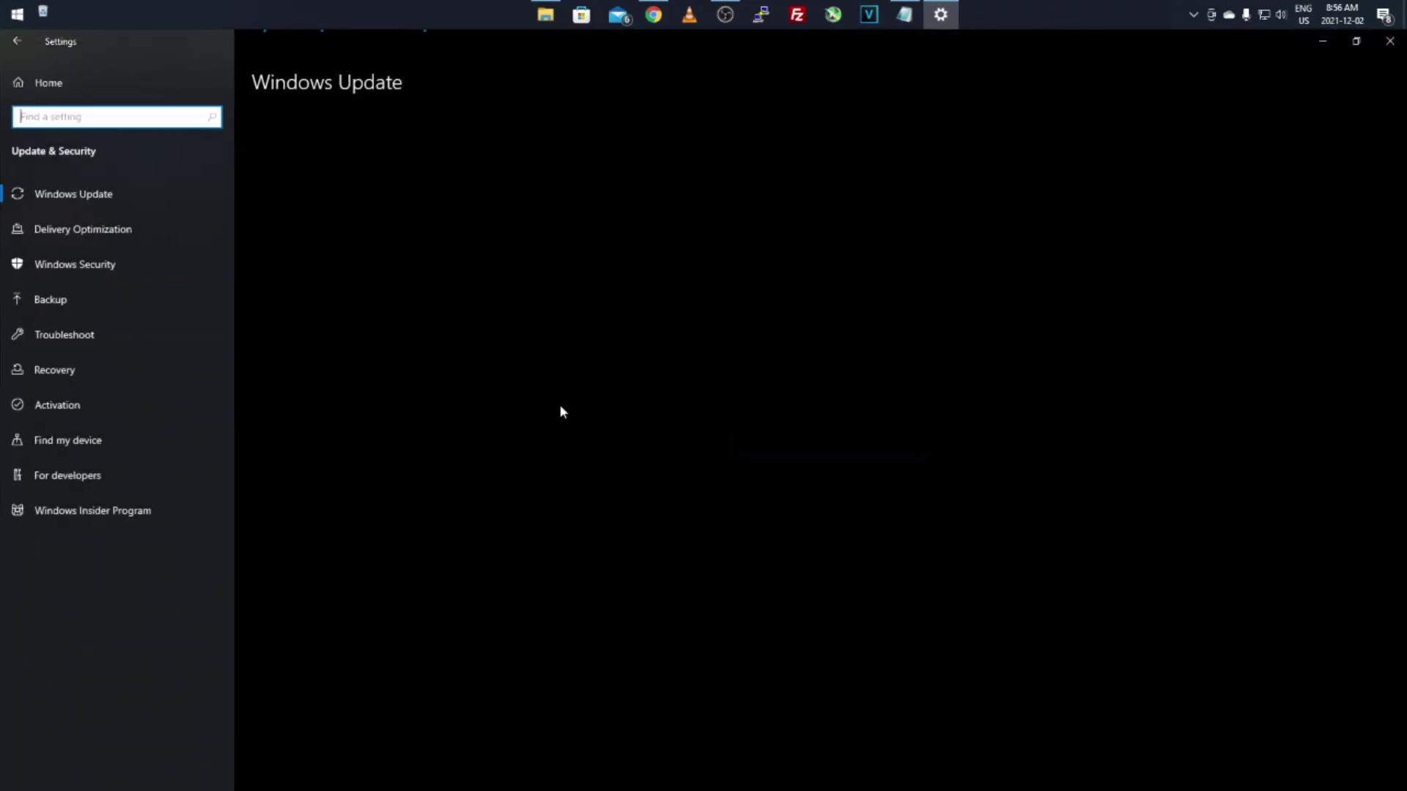
left_click(120, 271)
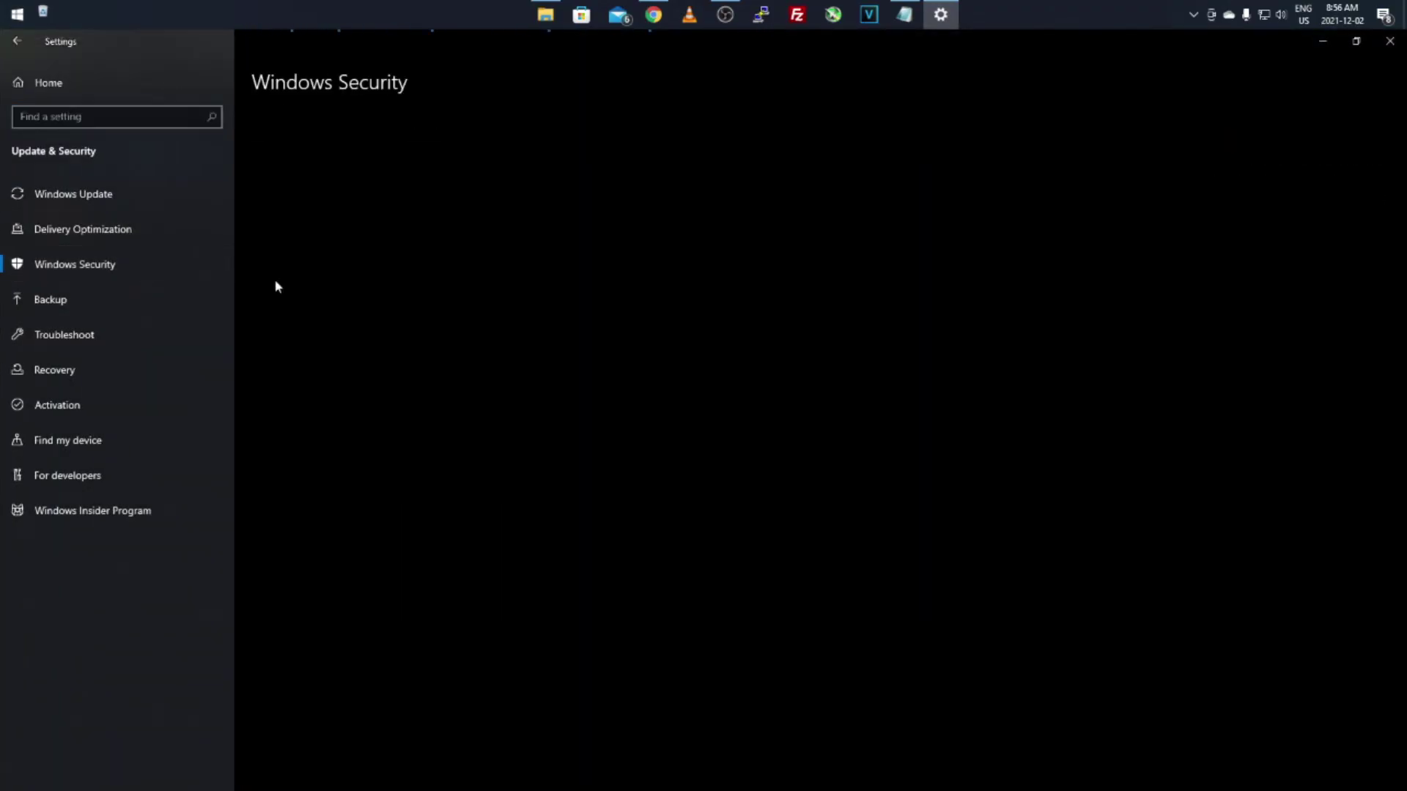
left_click(313, 230)
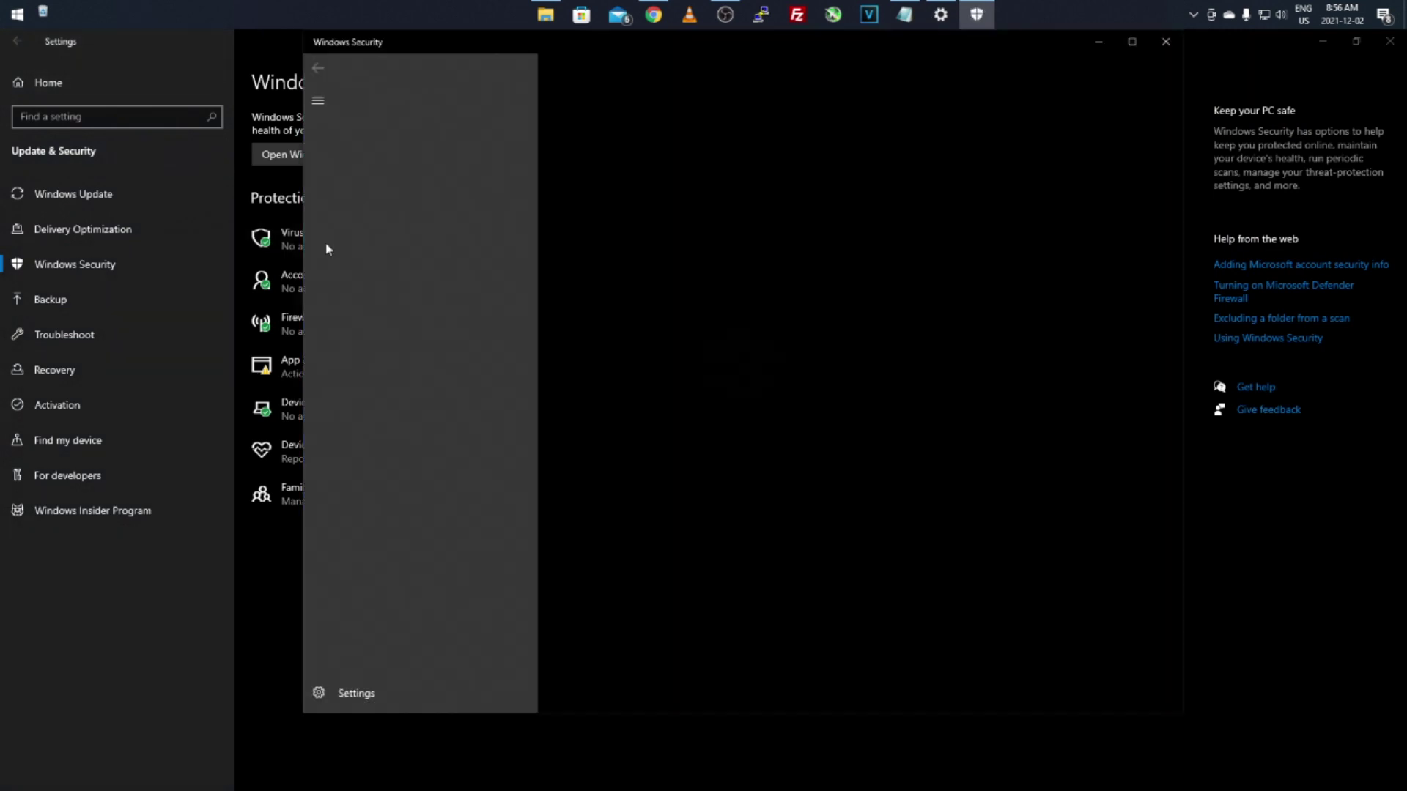
scroll(593, 412, "down", 1)
scroll(595, 455, "up", 1)
left_click(590, 464)
scroll(579, 462, "down", 5)
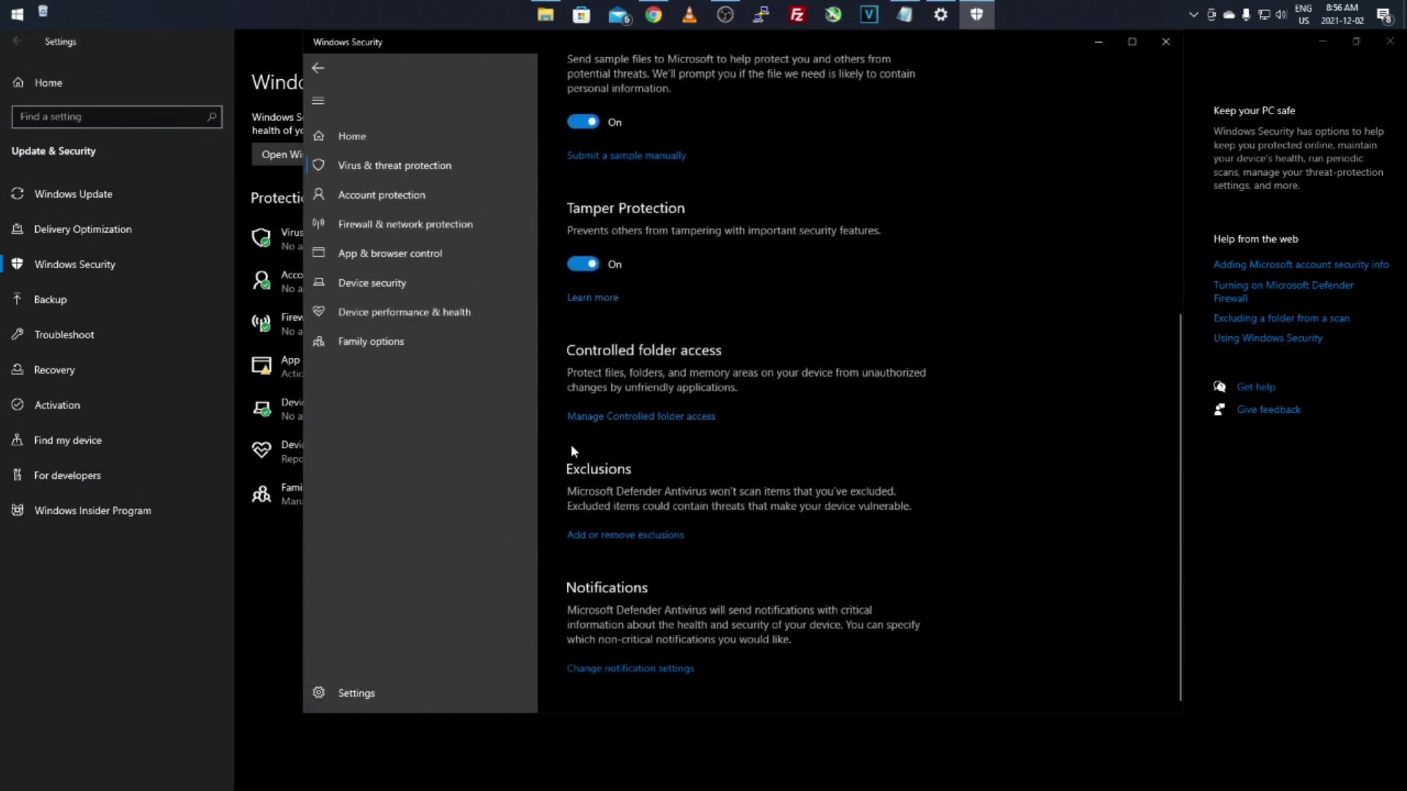
left_click(591, 536)
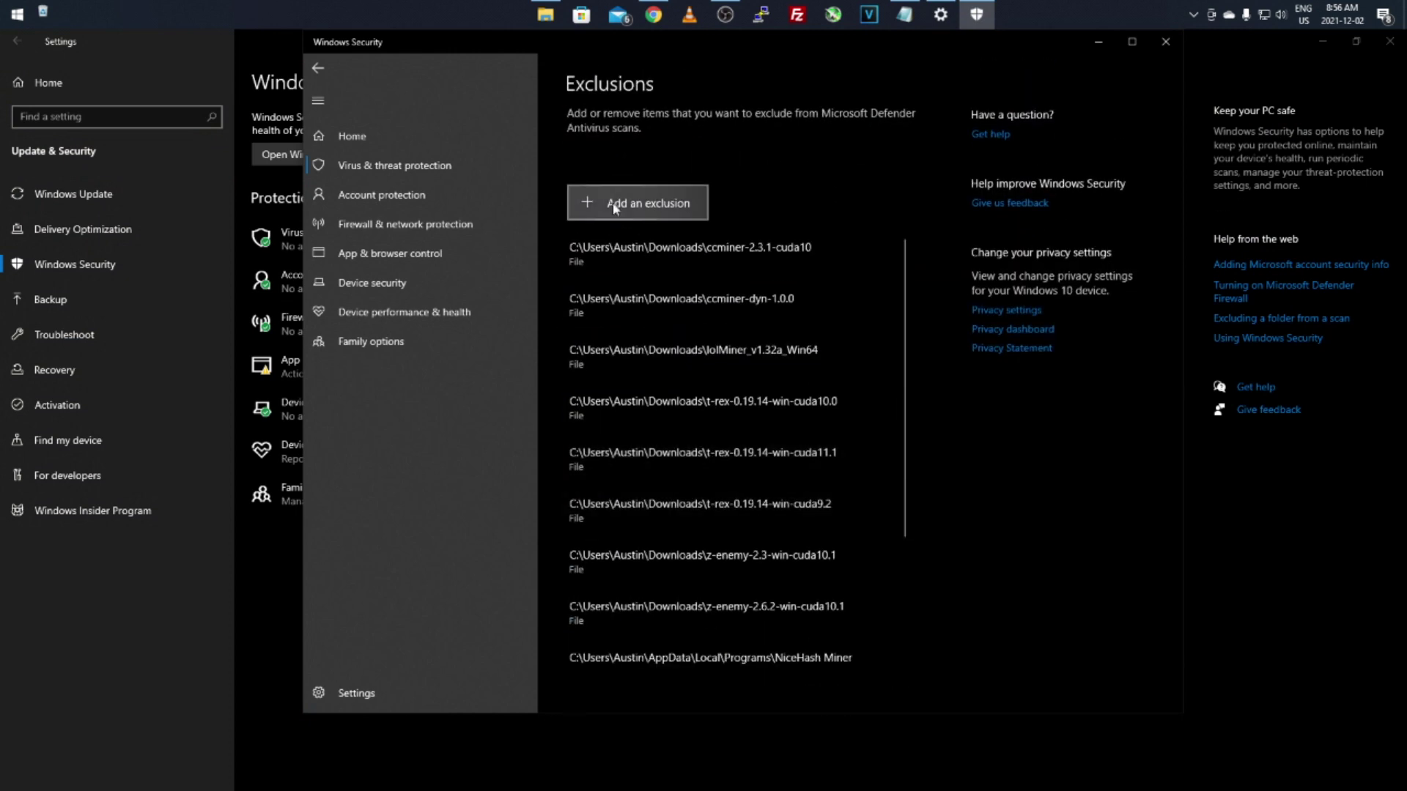
Add the SRBMiner-Multi-0-8-5-win64 folder in Downloads as an antivirus exclusion
left_click(638, 203)
left_click(615, 261)
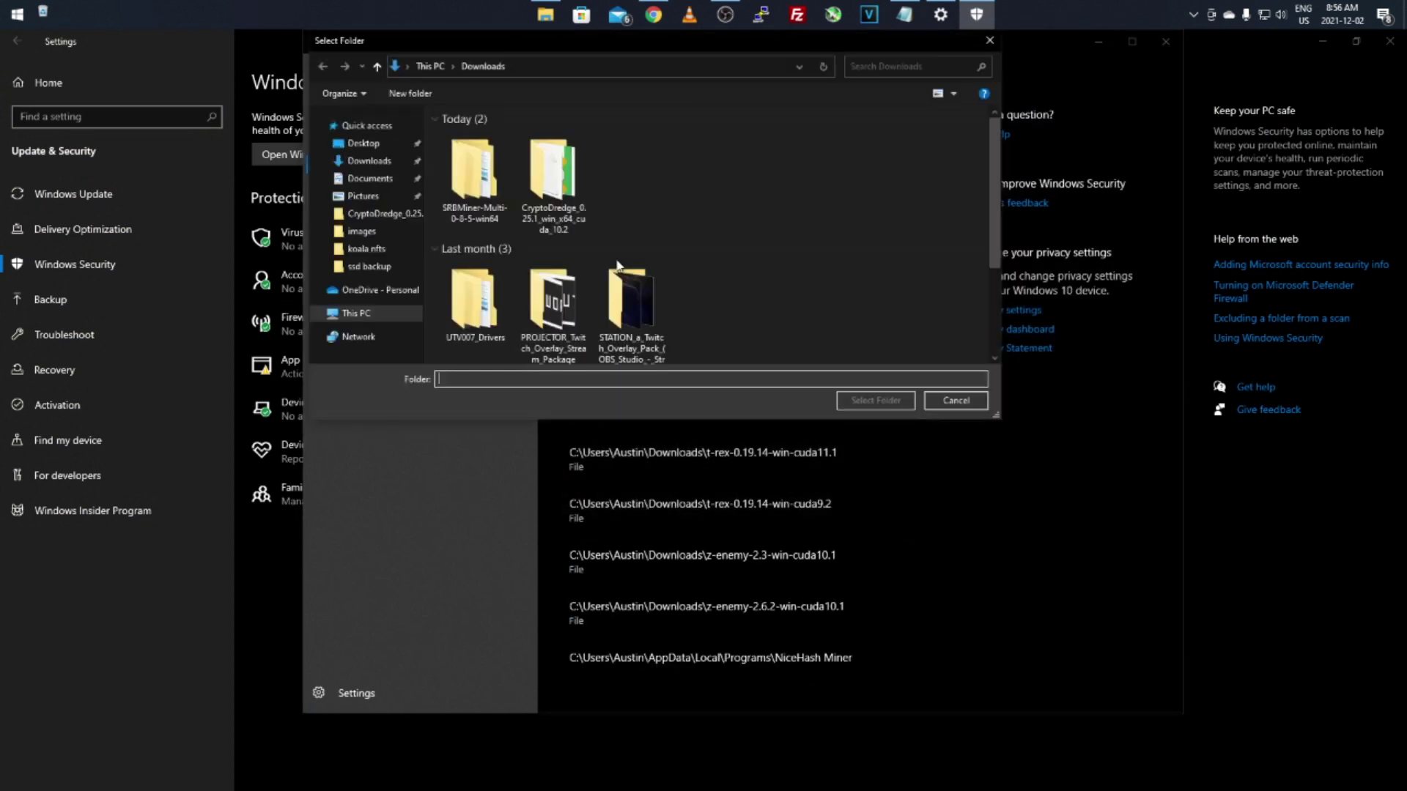
left_click(484, 196)
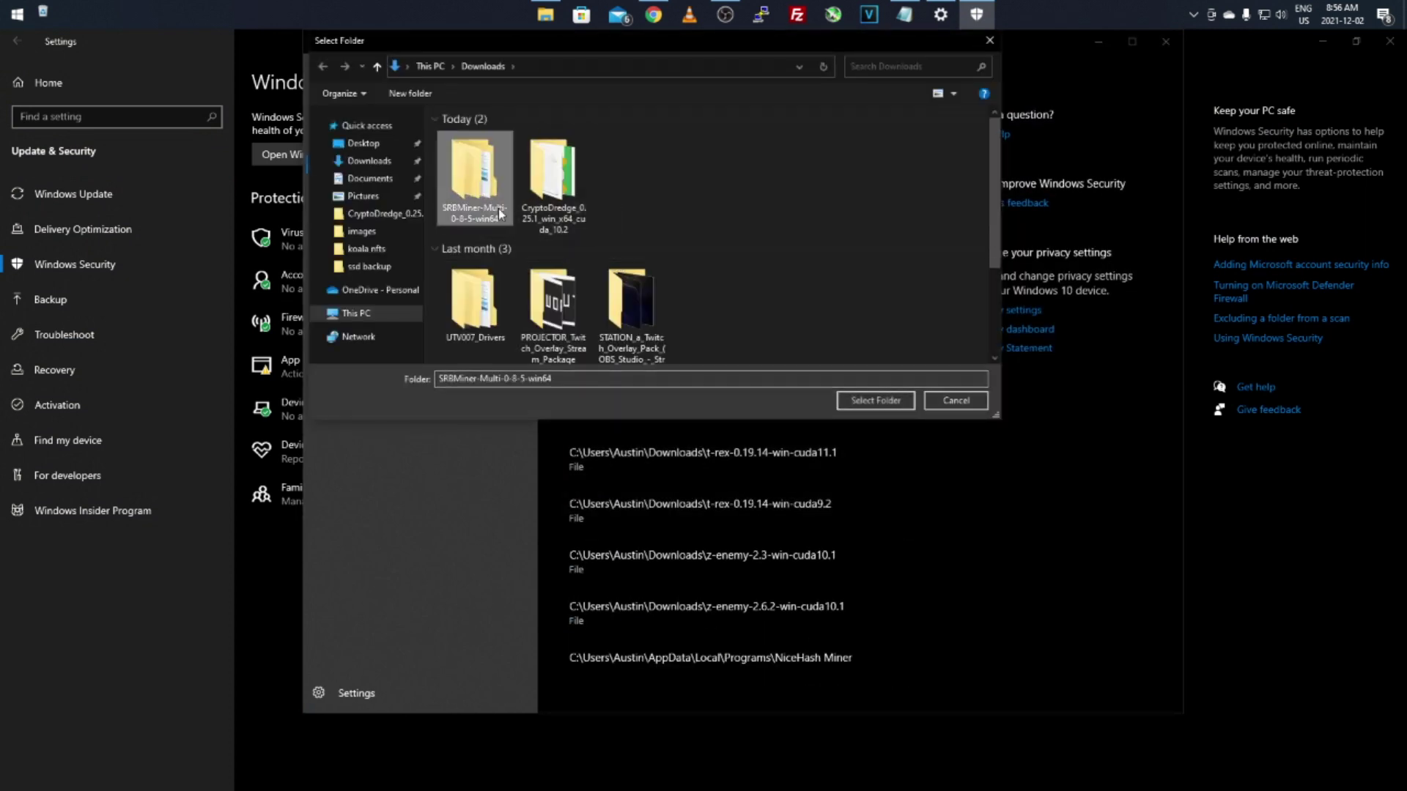
left_click(878, 403)
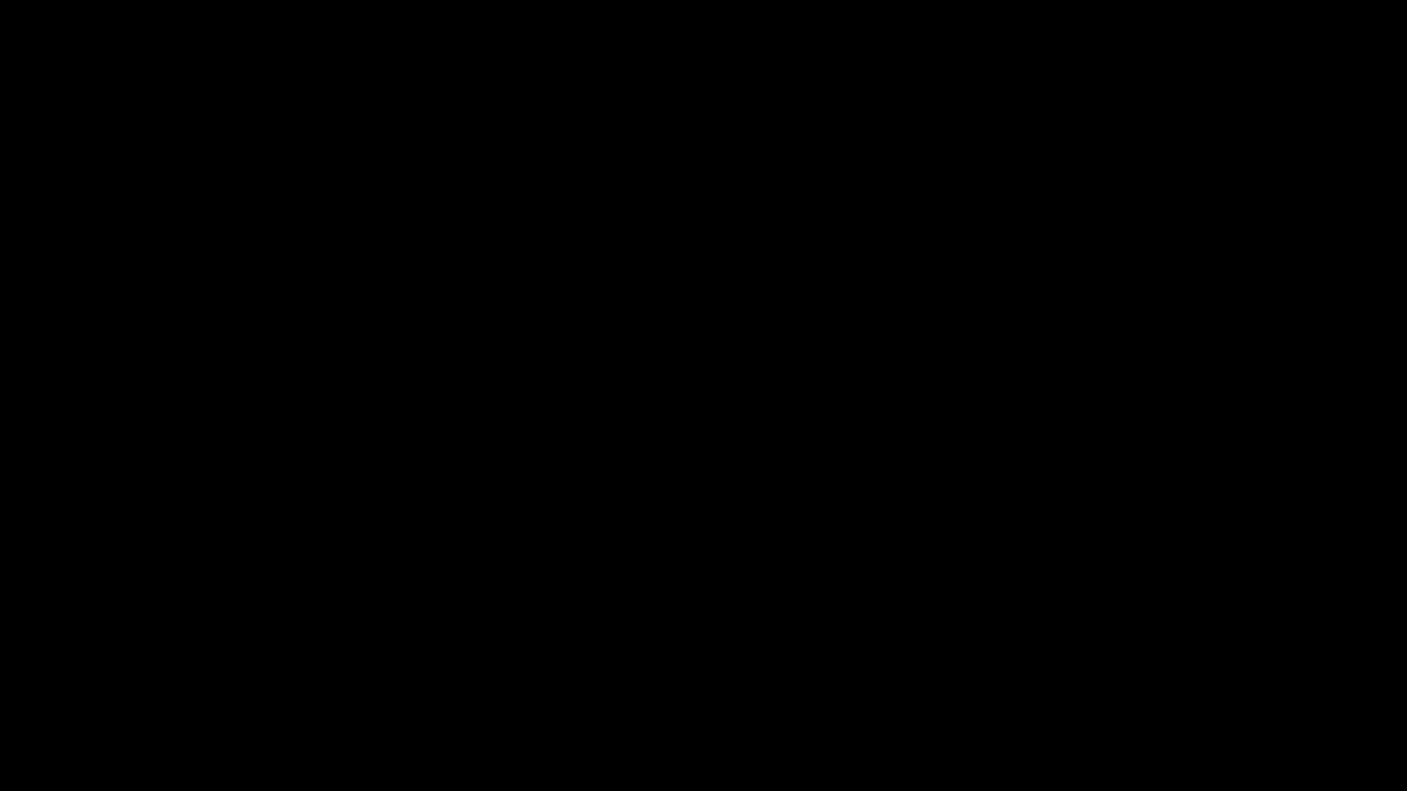
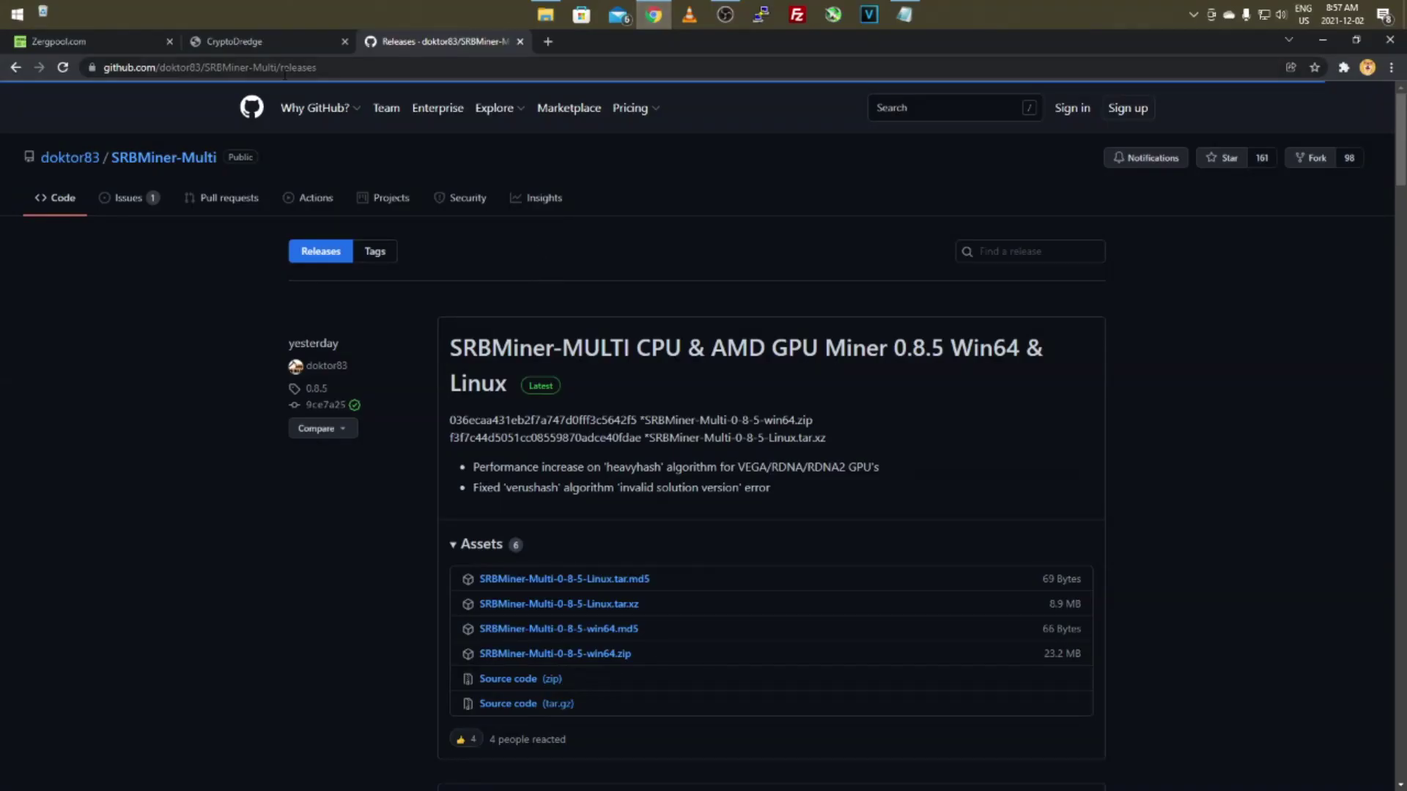
Set the algorithm in Zergpool's miner command line generator to scryptn2
left_click(138, 41)
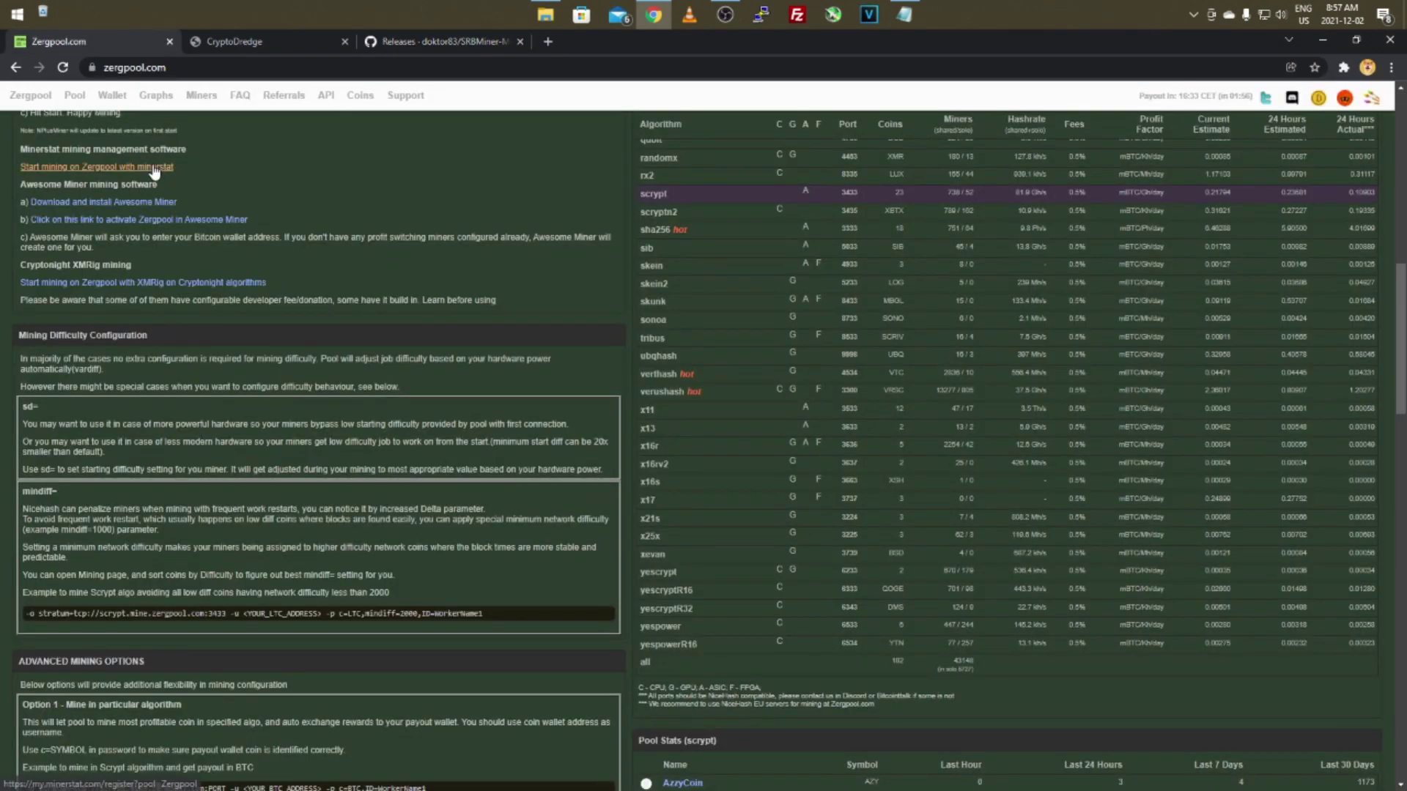
scroll(154, 170, "up", 8)
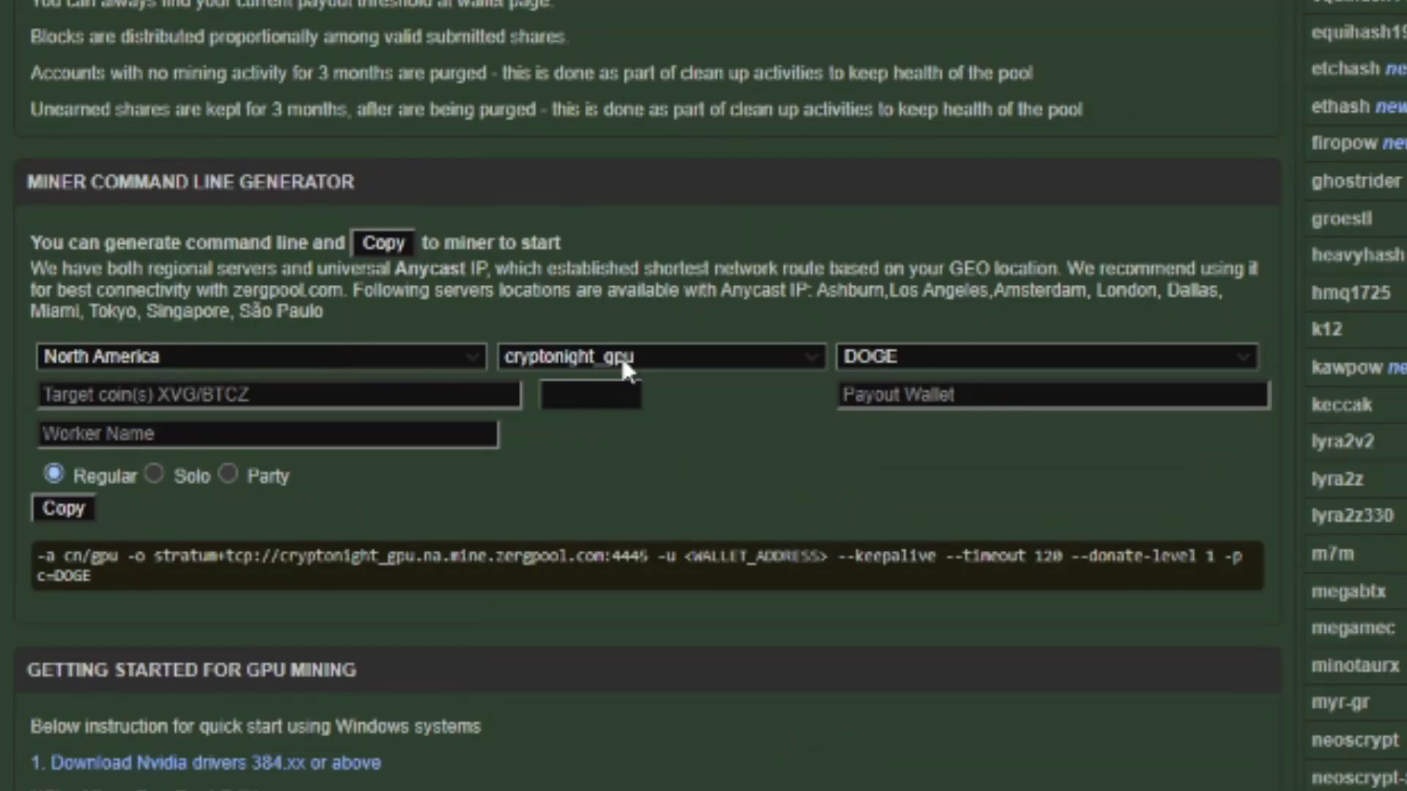
left_click(307, 414)
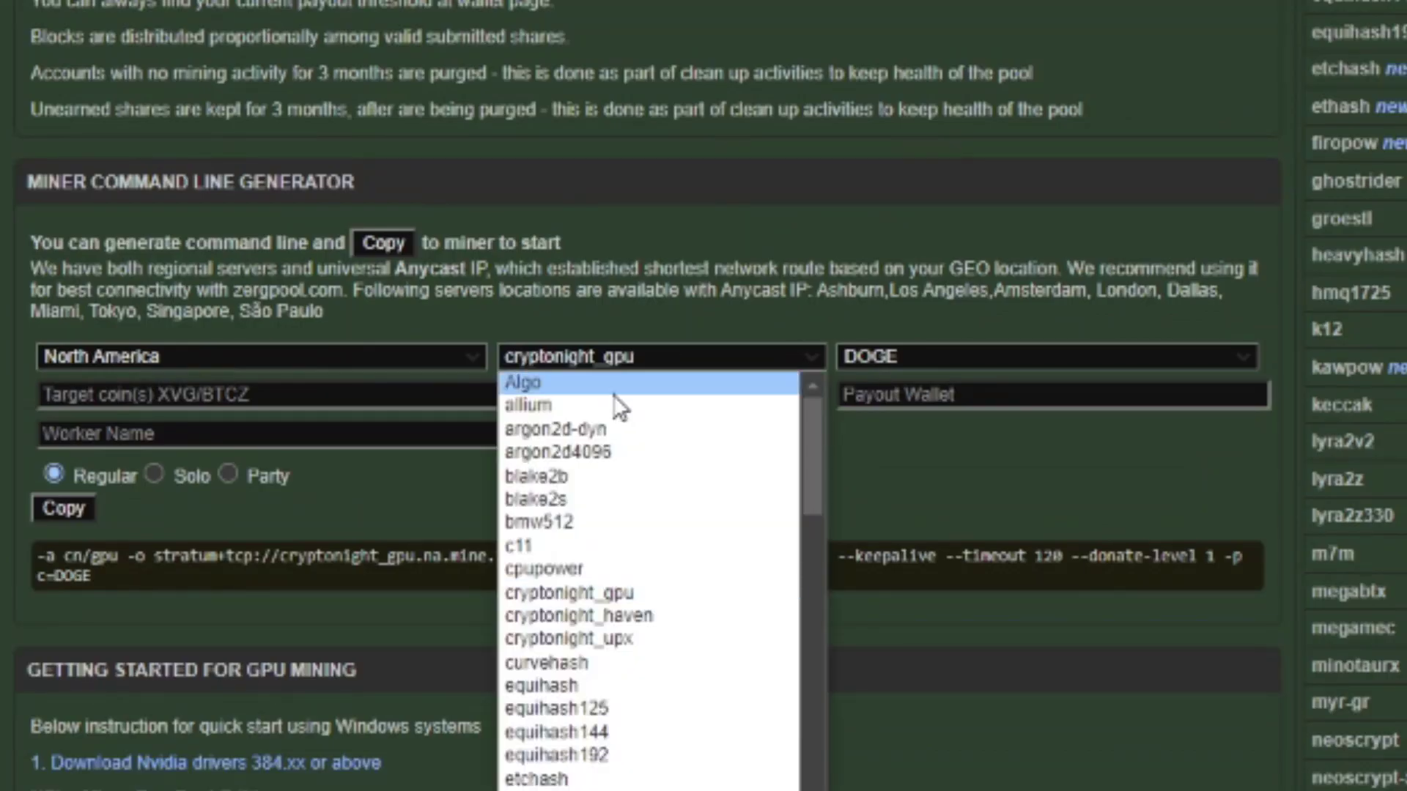
scroll(684, 540, "down", 12)
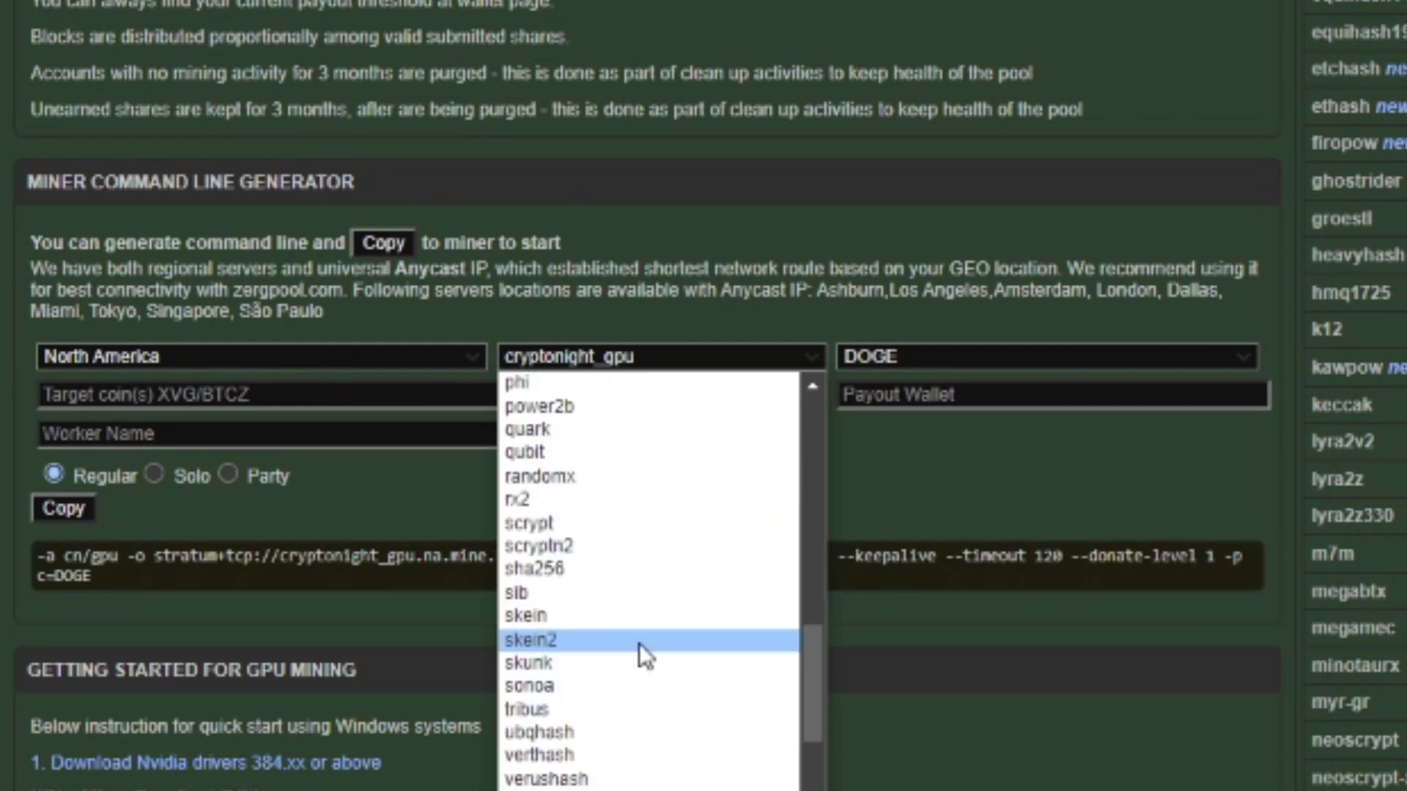
left_click(542, 546)
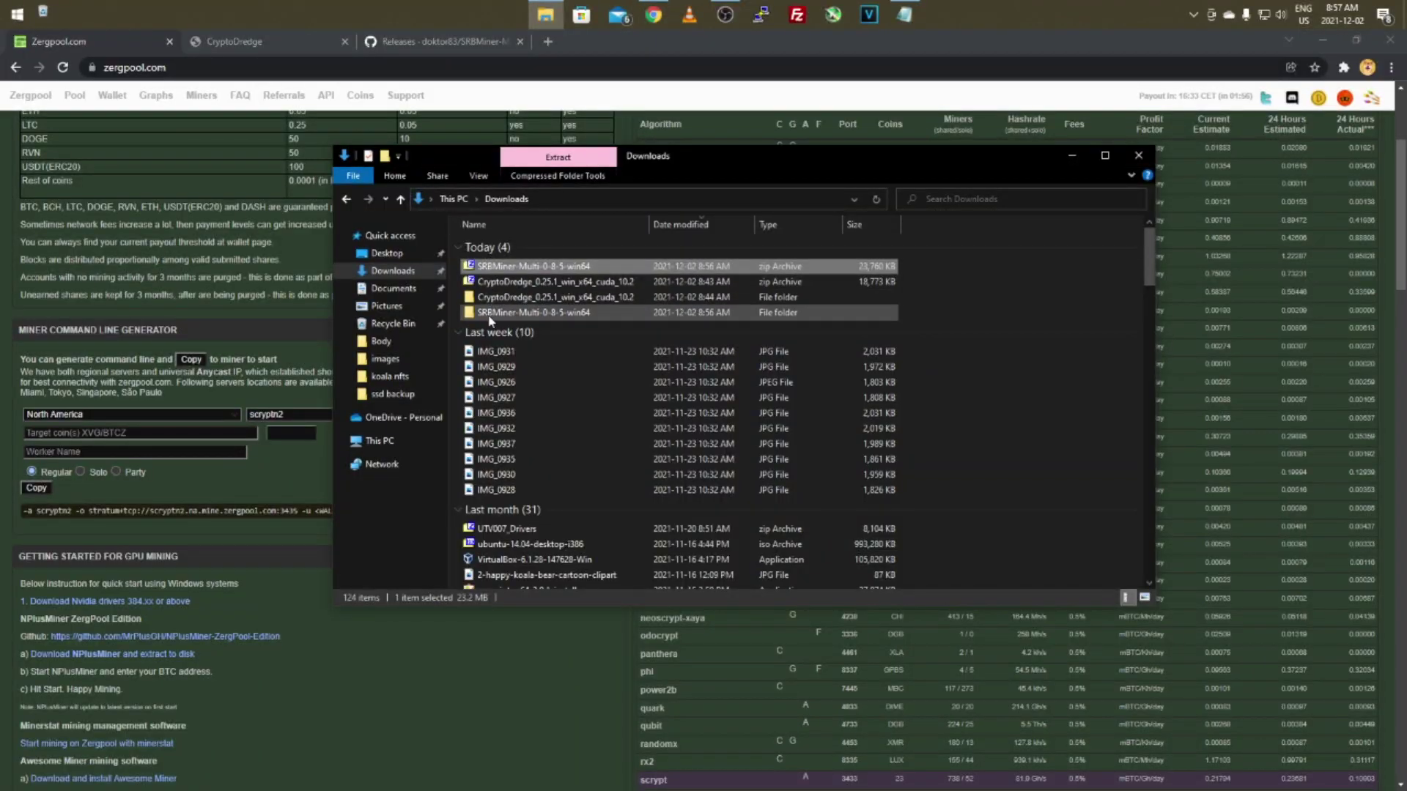
Open the SRBMiner-Multi-0-8-5 folder inside the extracted SRBMiner-Multi-0-8-5-win64 folder
double_click(550, 311)
double_click(244, 128)
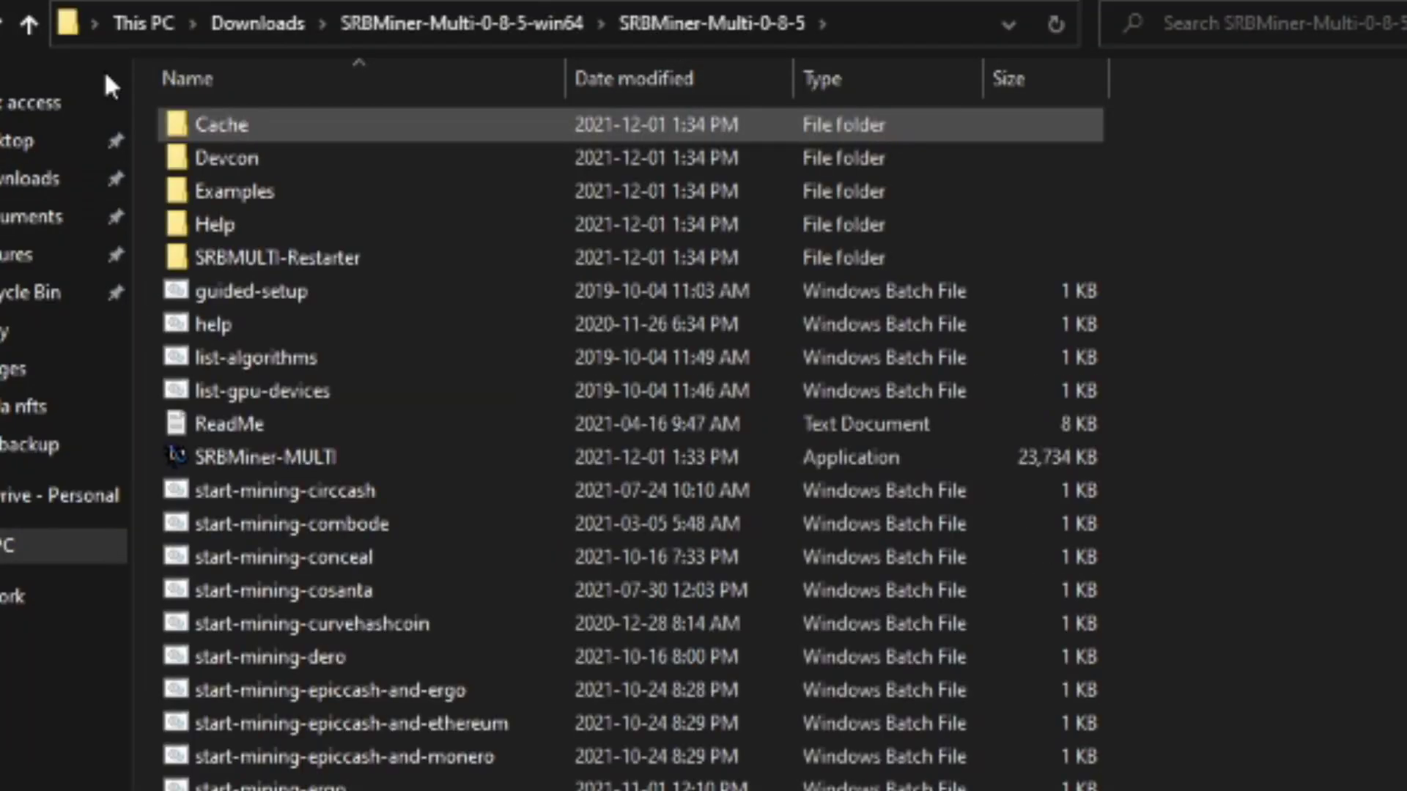
key("alt+Left")
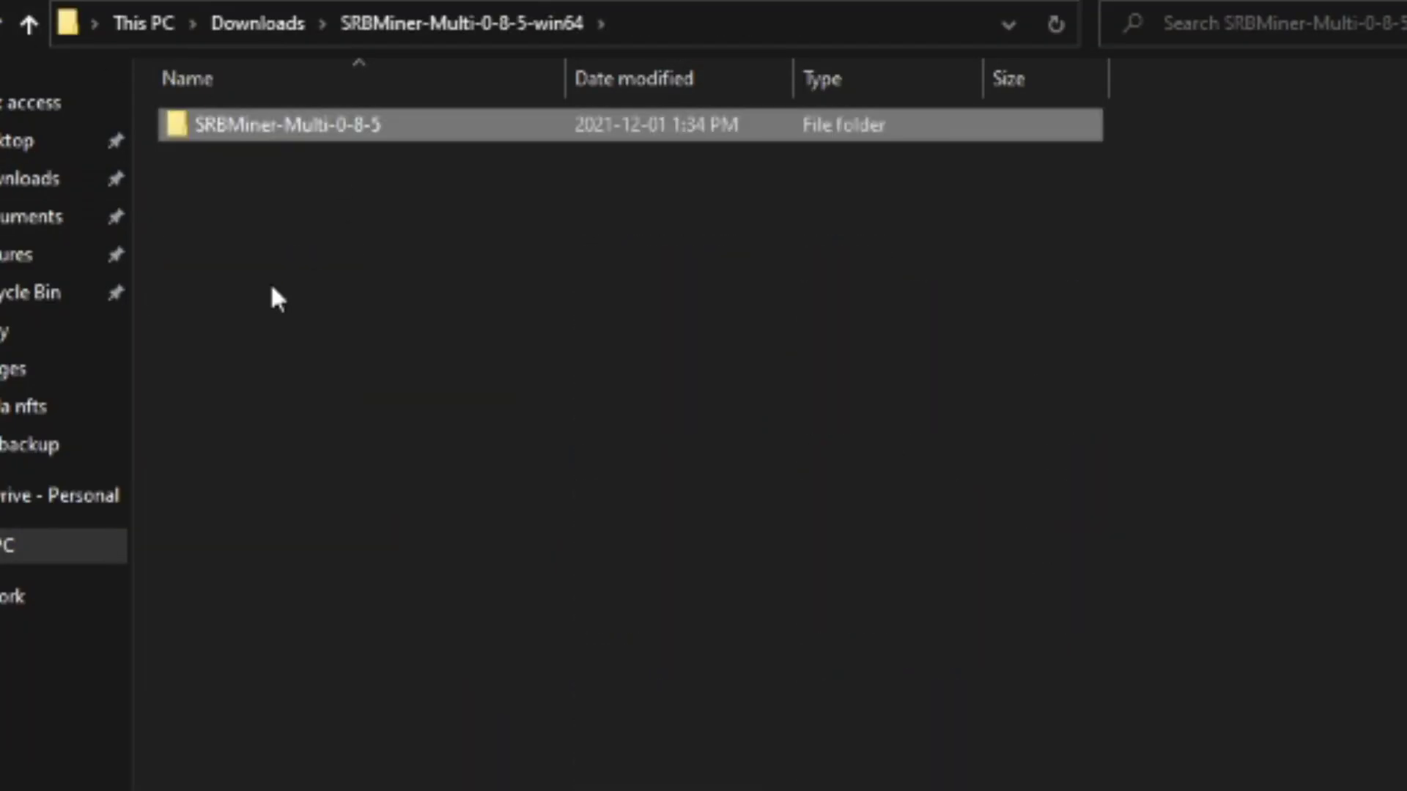
double_click(270, 130)
Look through the miner's batch files and open start-mining-circcash for editing in Notepad
scroll(333, 513, "down", 3)
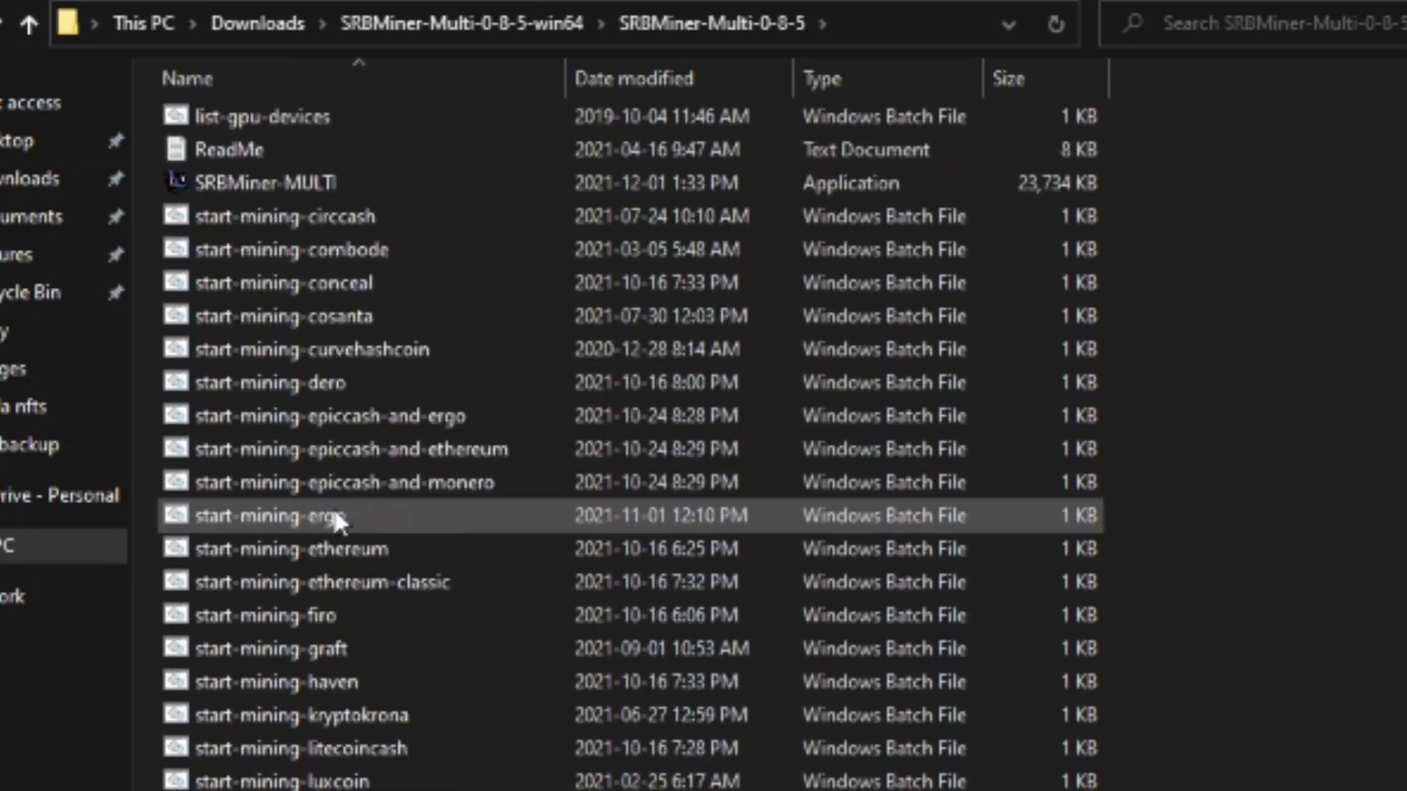
scroll(322, 517, "down", 1)
scroll(245, 521, "down", 3)
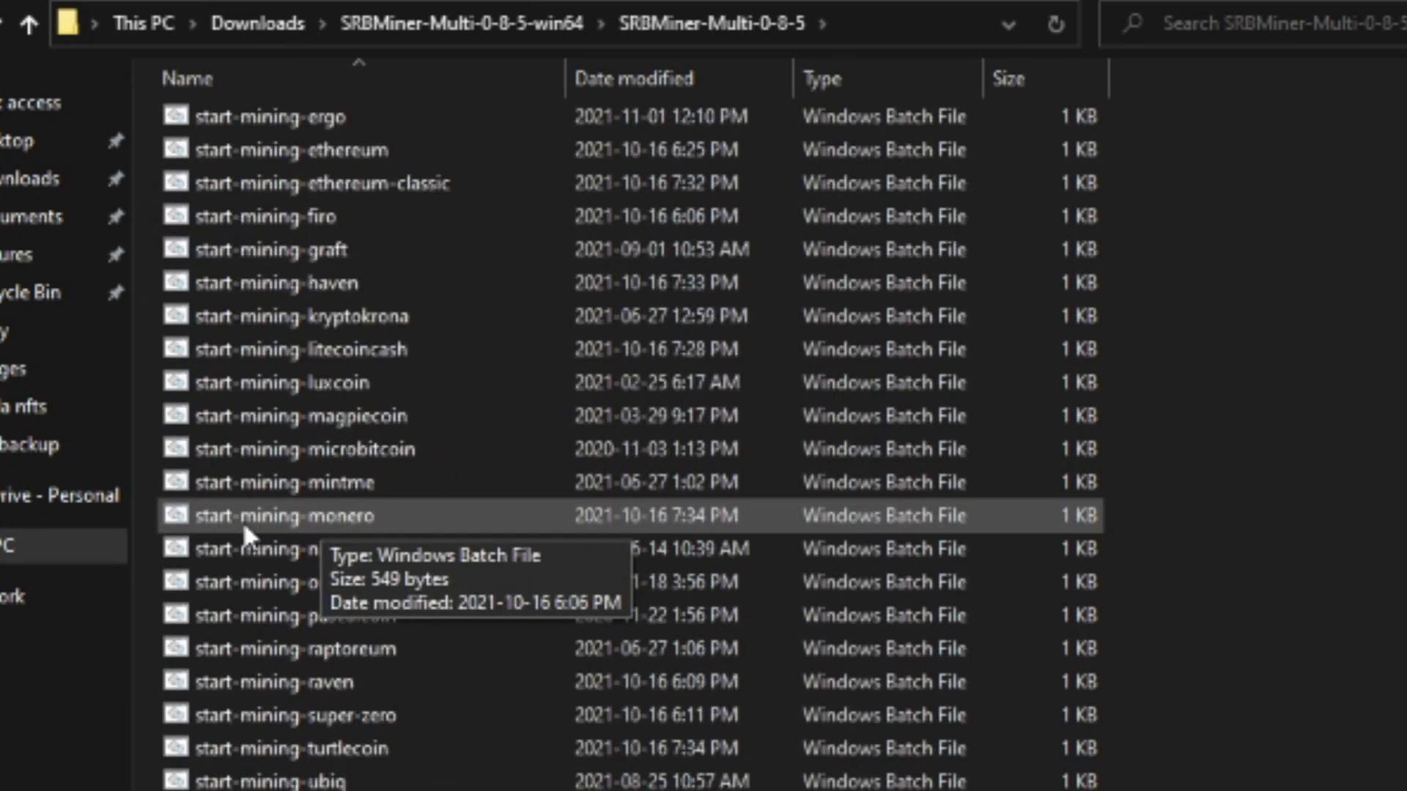
scroll(300, 663, "up", 5)
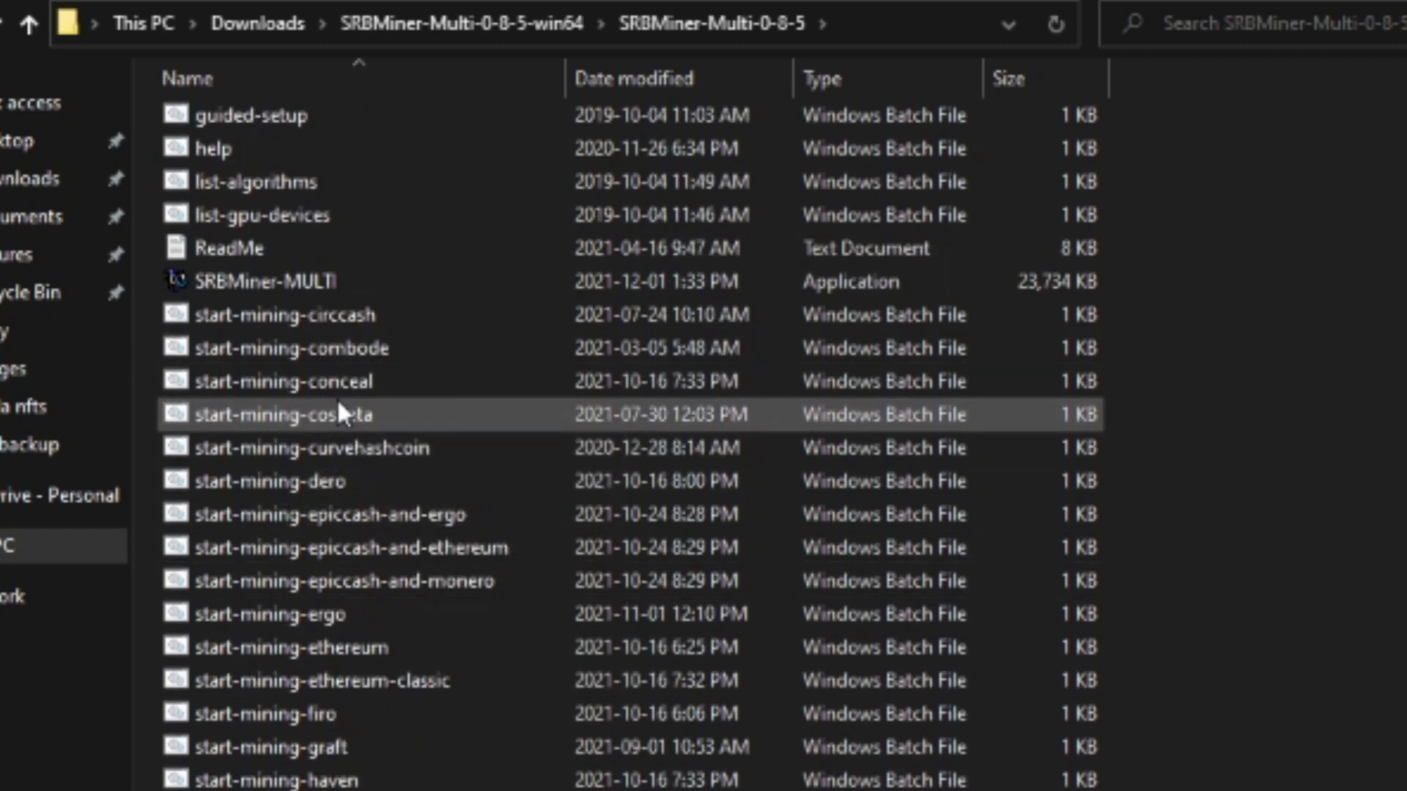
scroll(333, 403, "down", 9)
scroll(308, 460, "up", 10)
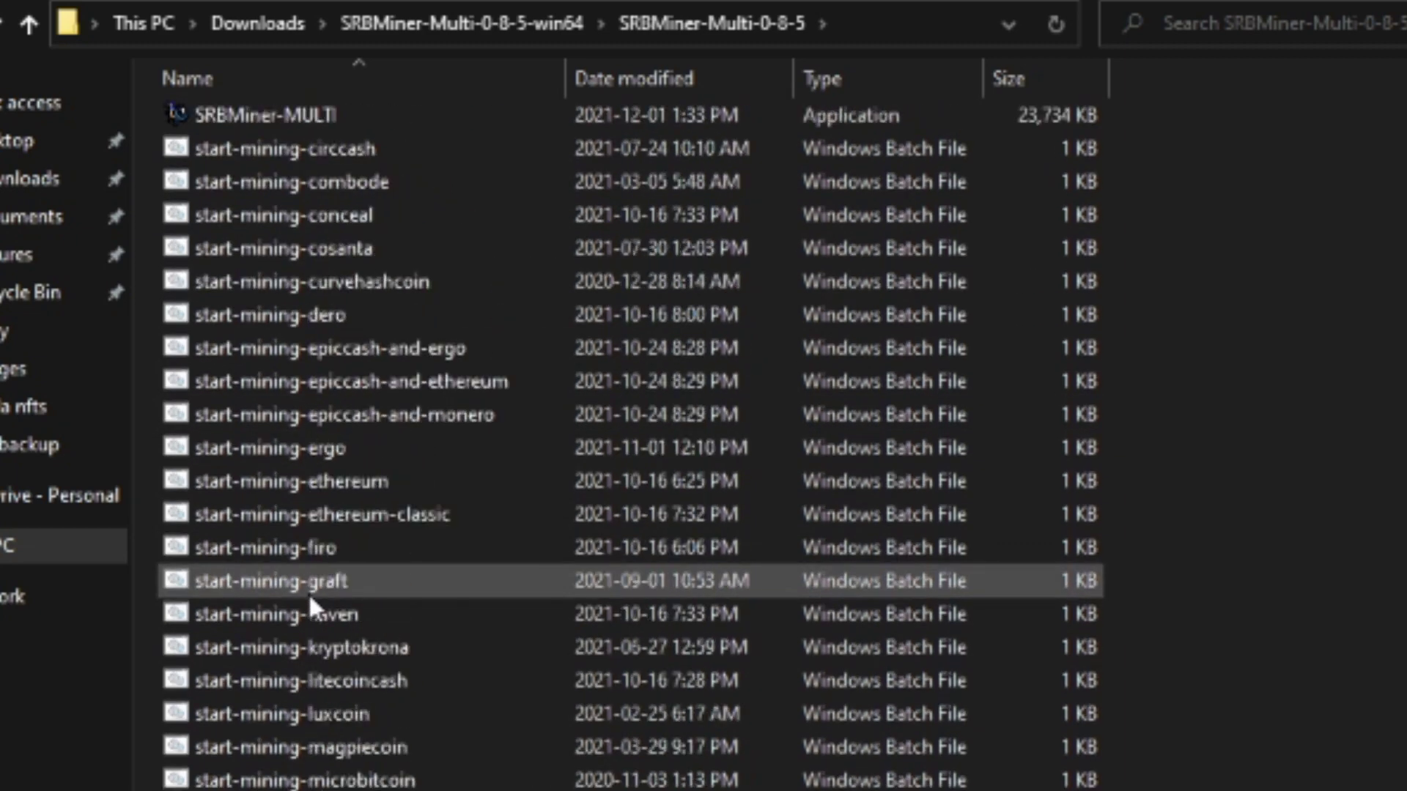
left_click(258, 451)
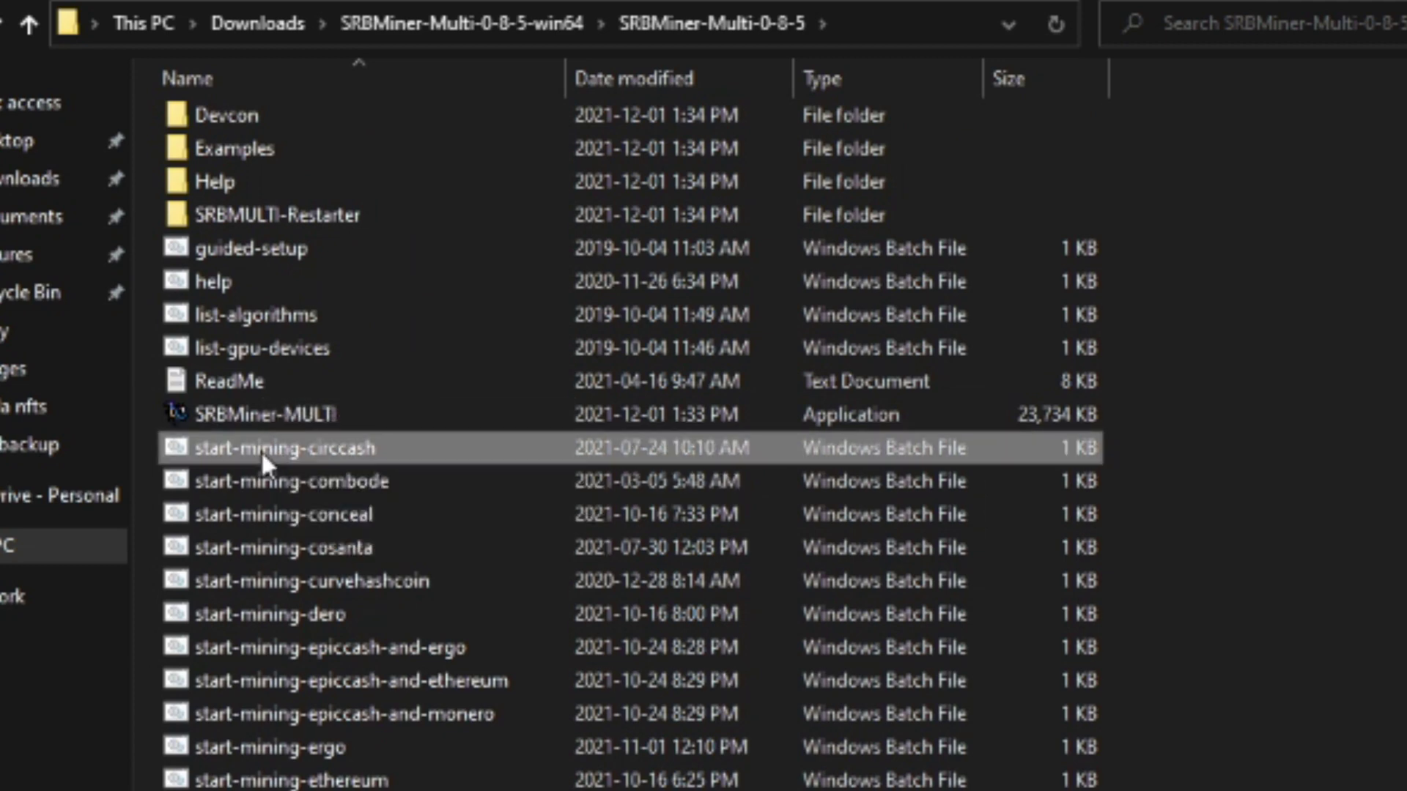
right_click(261, 451)
left_click(299, 521)
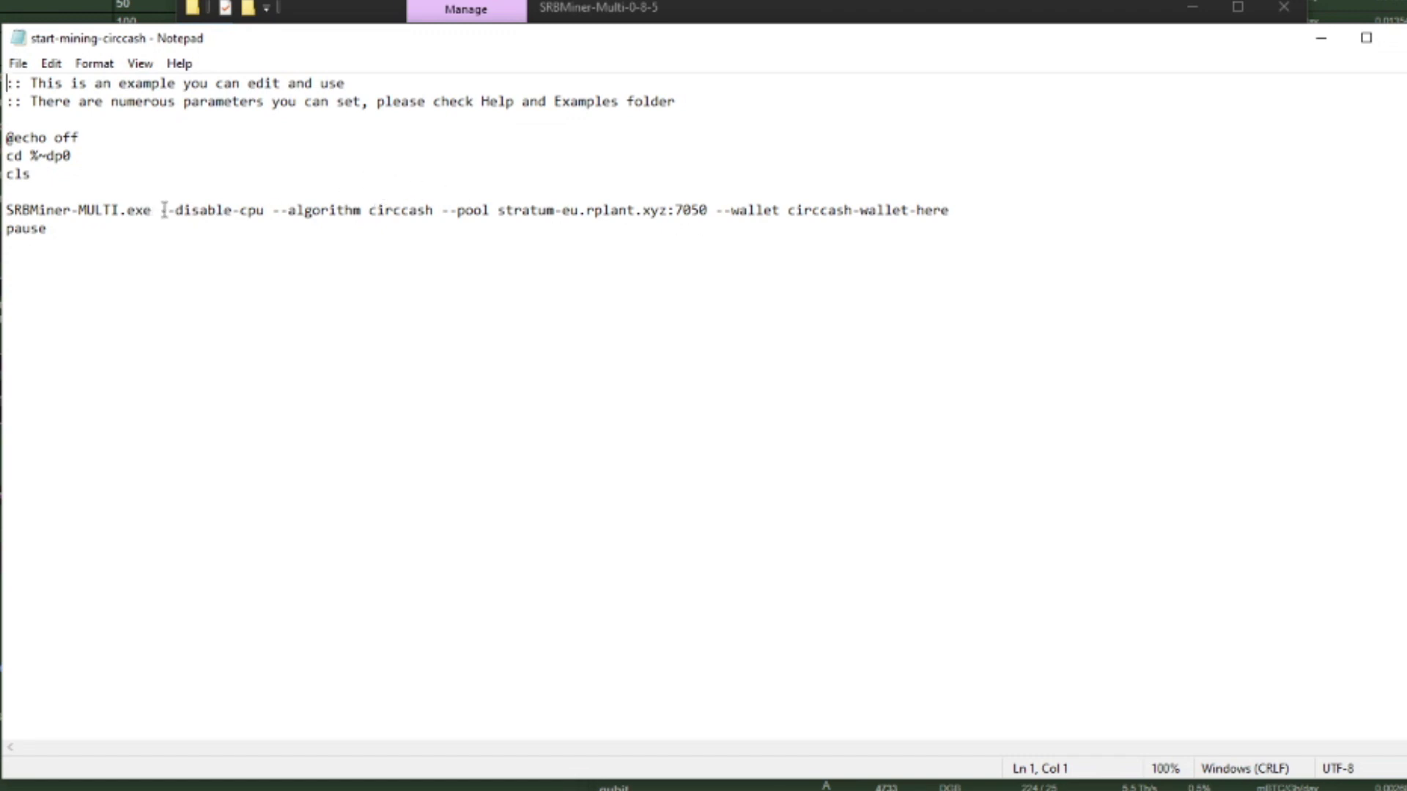
Change the --disable-cpu option in the SRBMiner-MULTI.exe command to --disable-gpu
left_click_drag(161, 210, 274, 212)
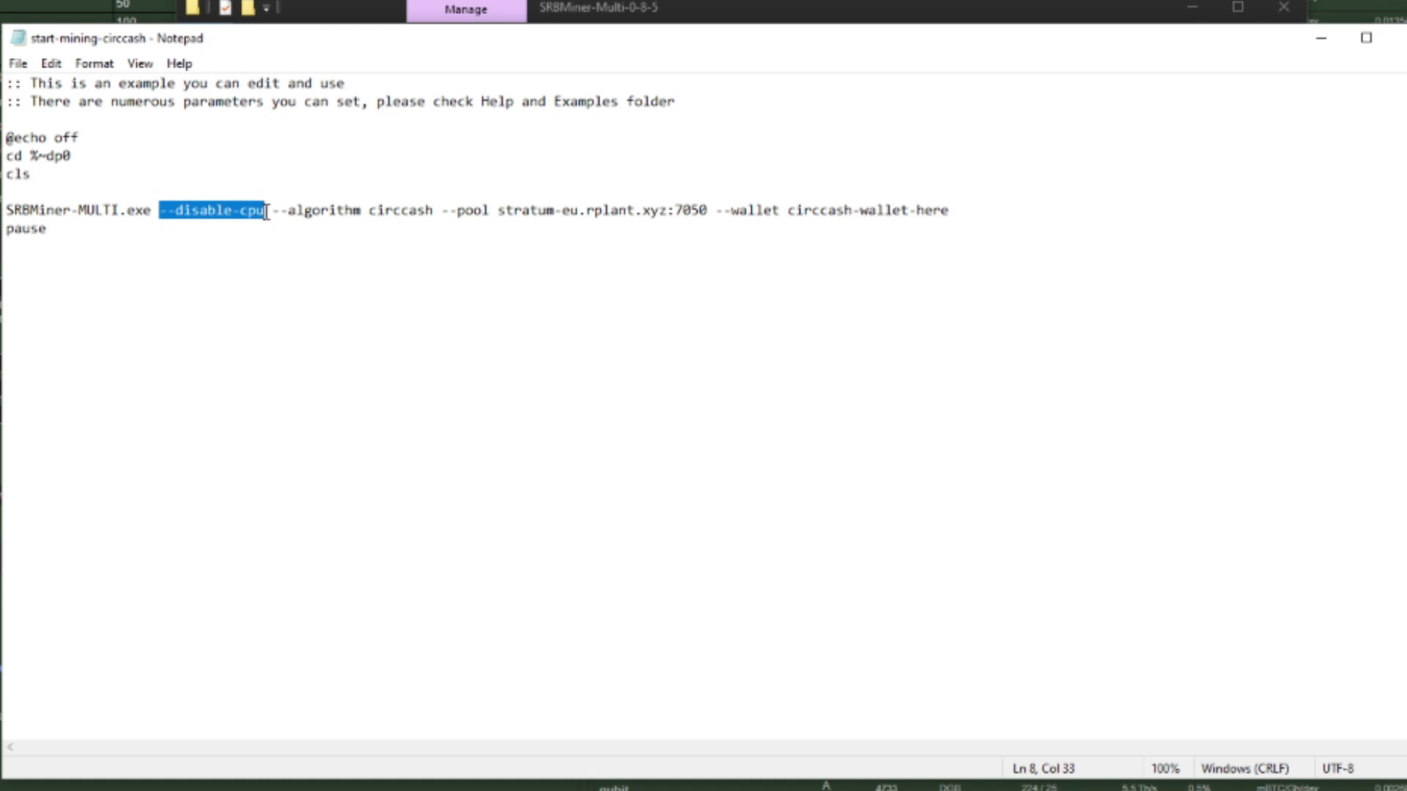
right_click(237, 214)
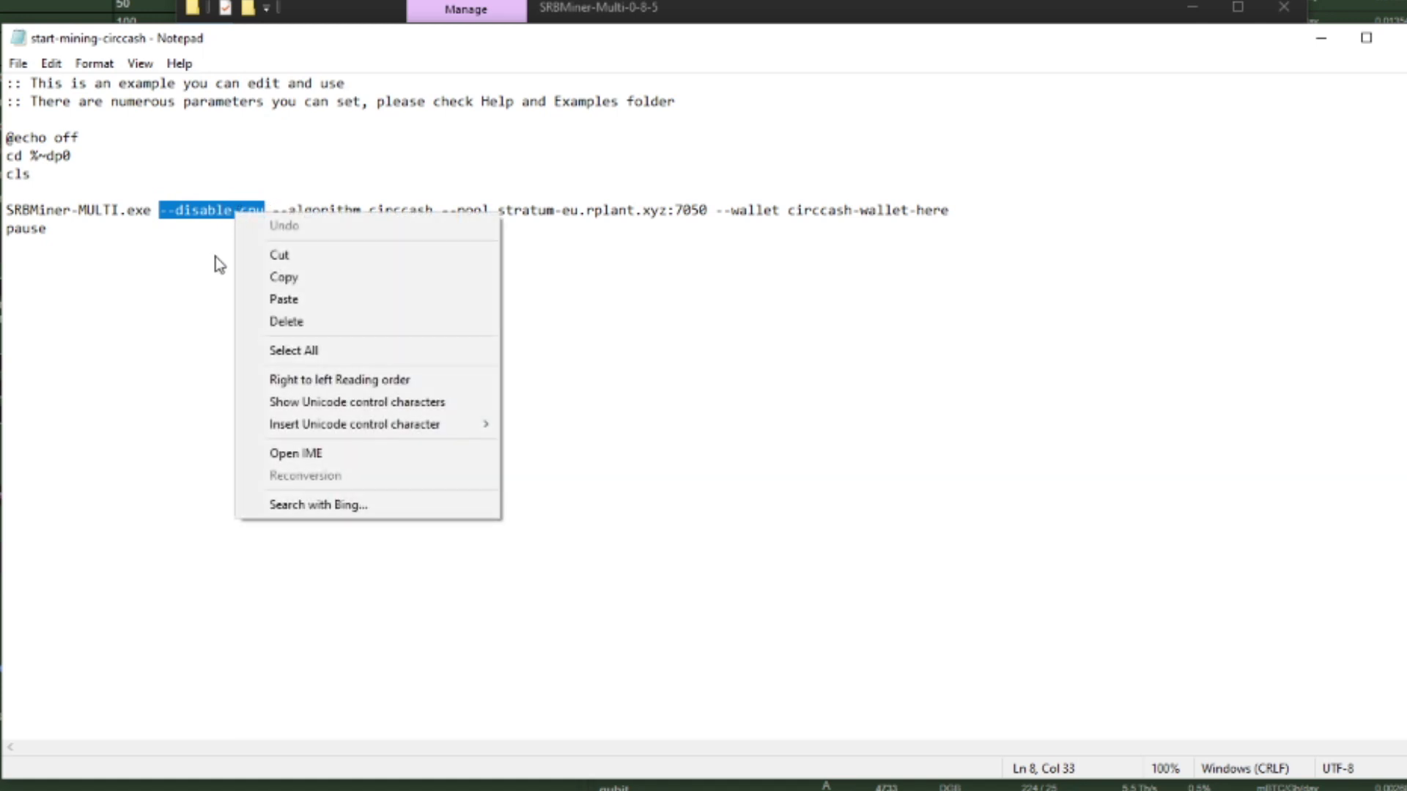
left_click(205, 199)
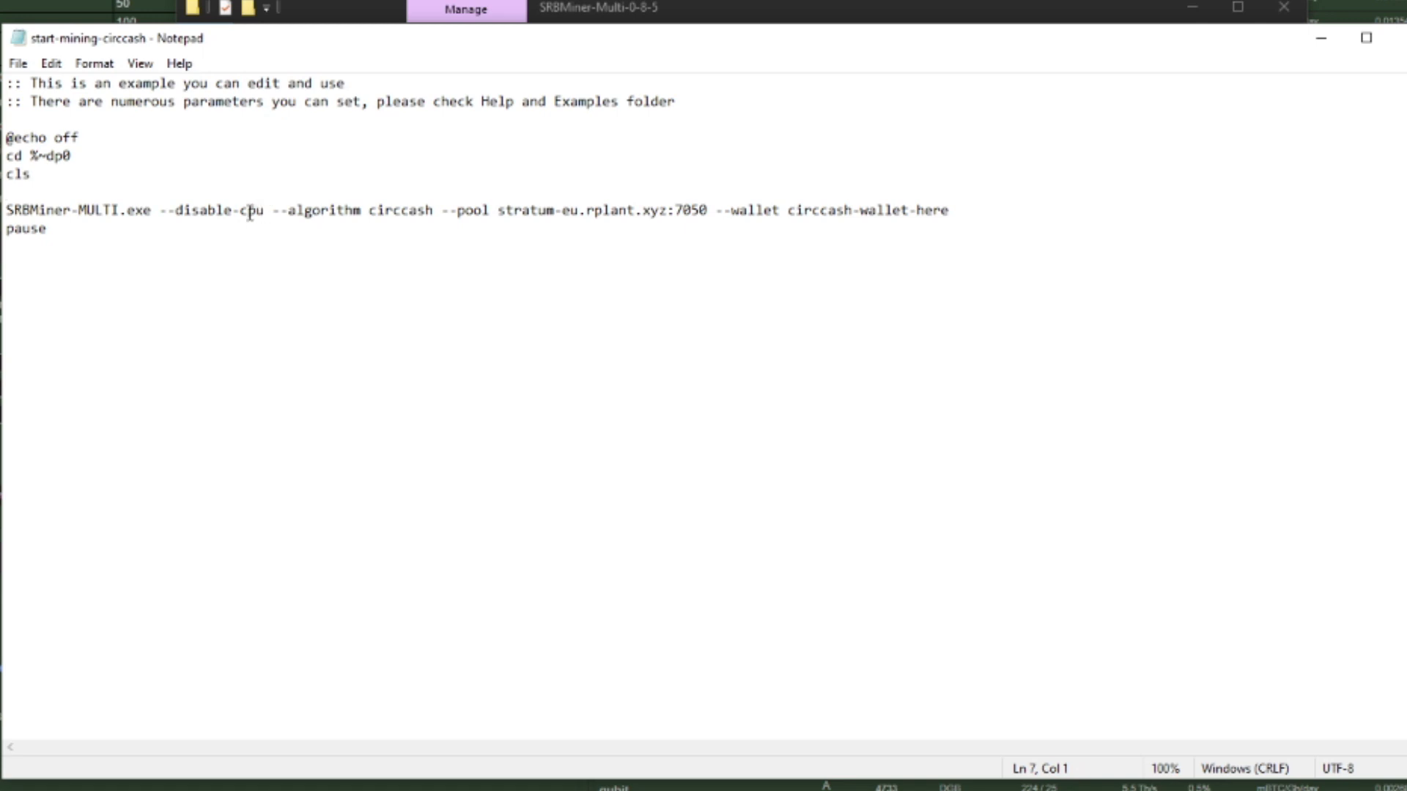
key("BackSpace")
type("g")
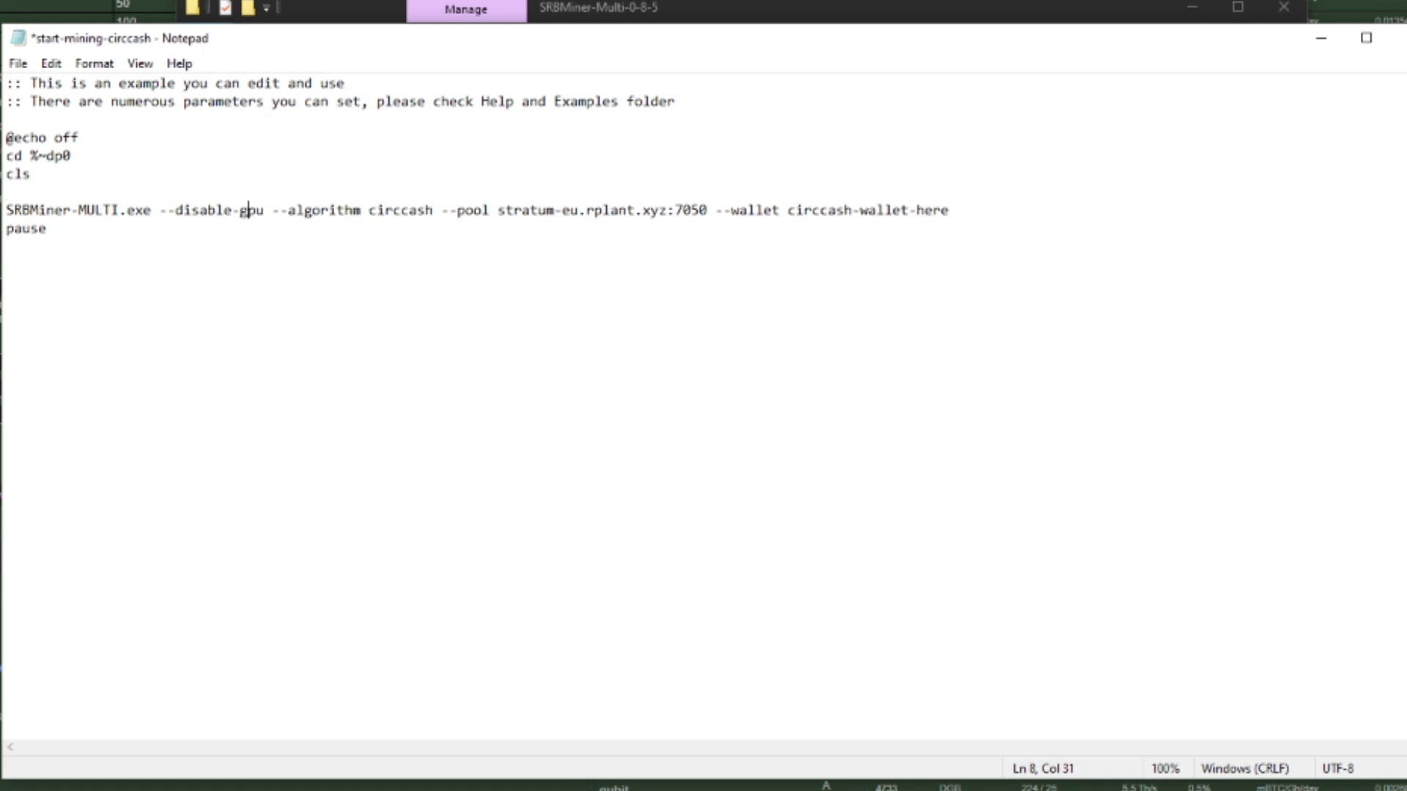